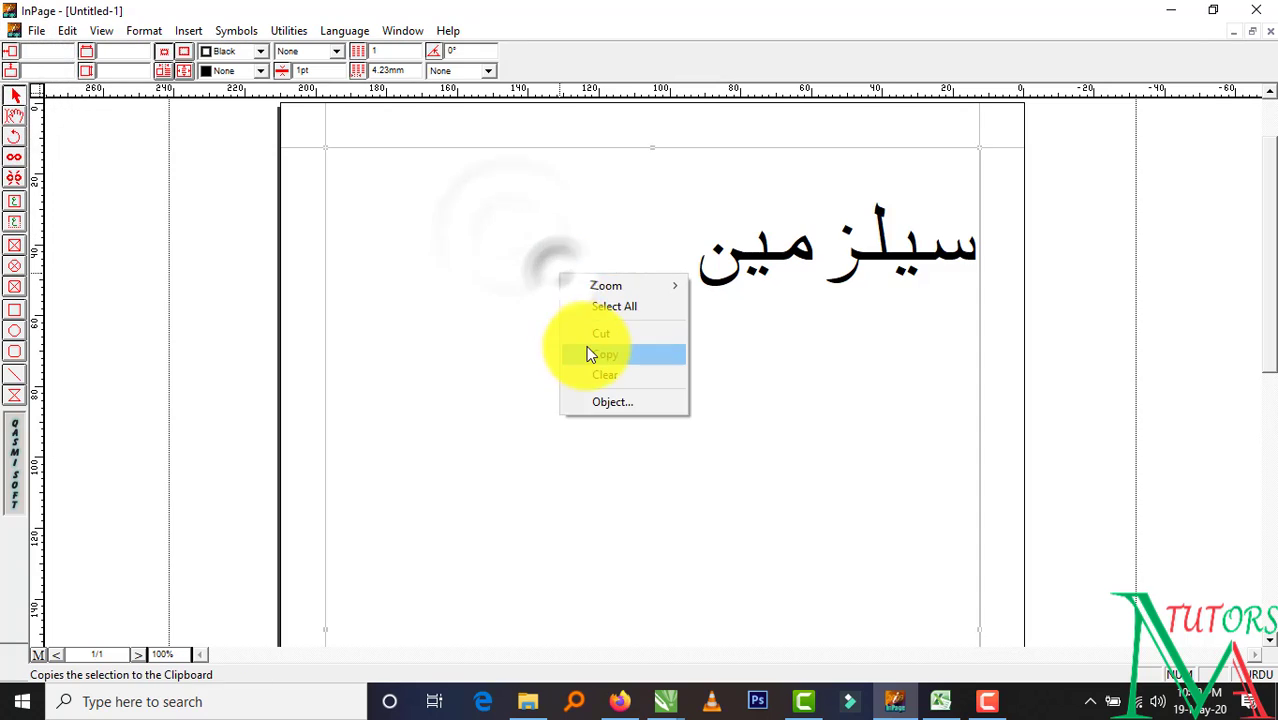
Copy the Urdu text سیلز مین from InPage and switch to the untitled CorelDRAW document
click(587, 348)
click(671, 706)
click(765, 620)
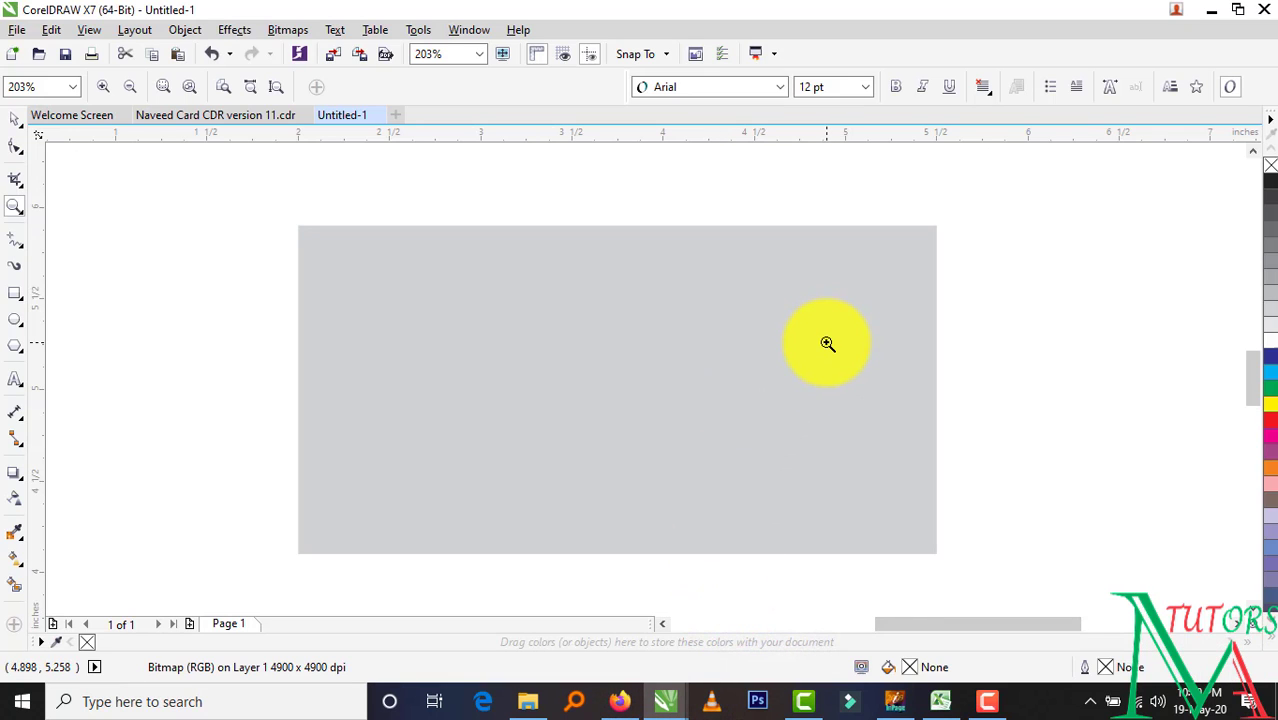
Paste سیلز مین into CorelDRAW, shrink the huge lettering, and close the Naveed Card document
key(ctrl+v)
key(F4)
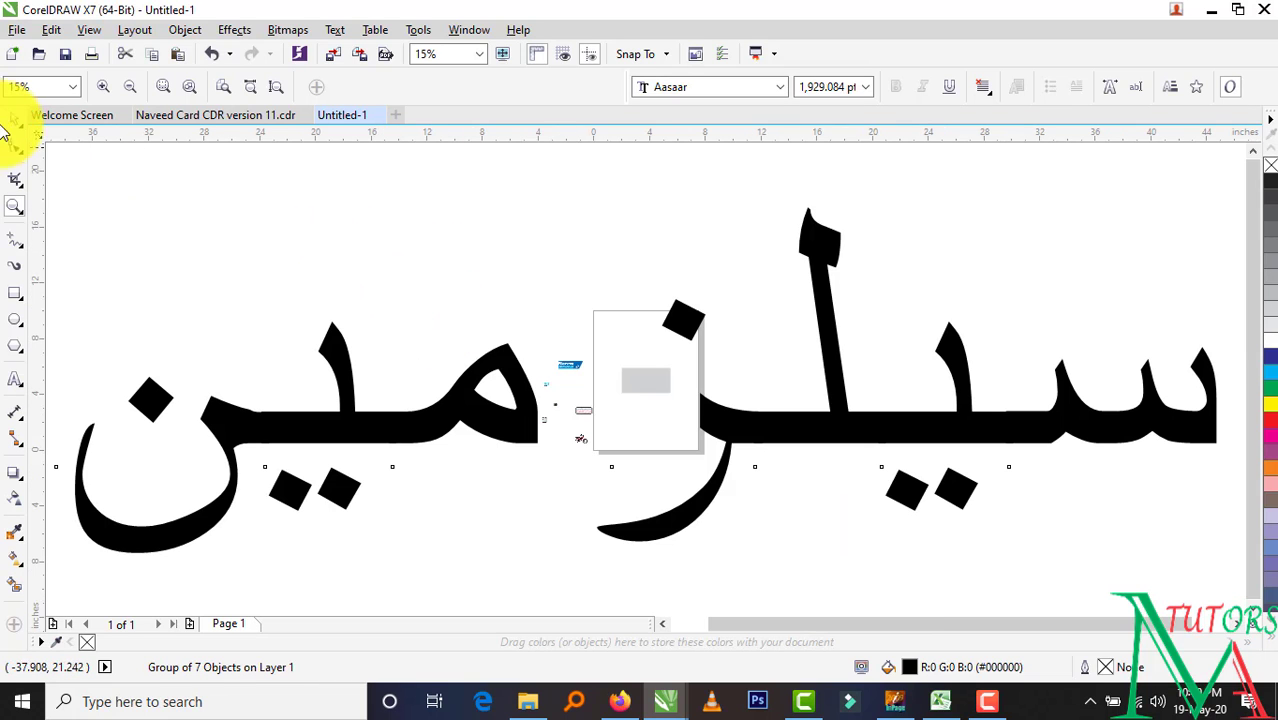
key(space)
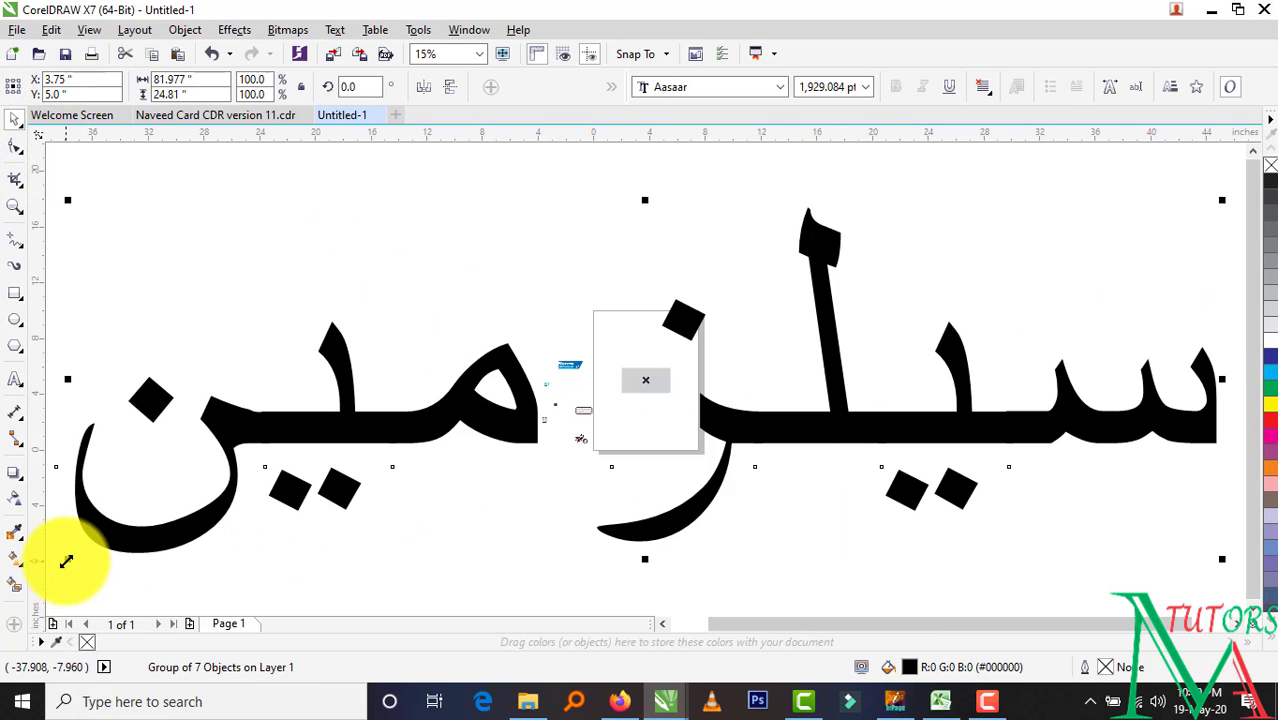
drag(66, 561, 680, 380)
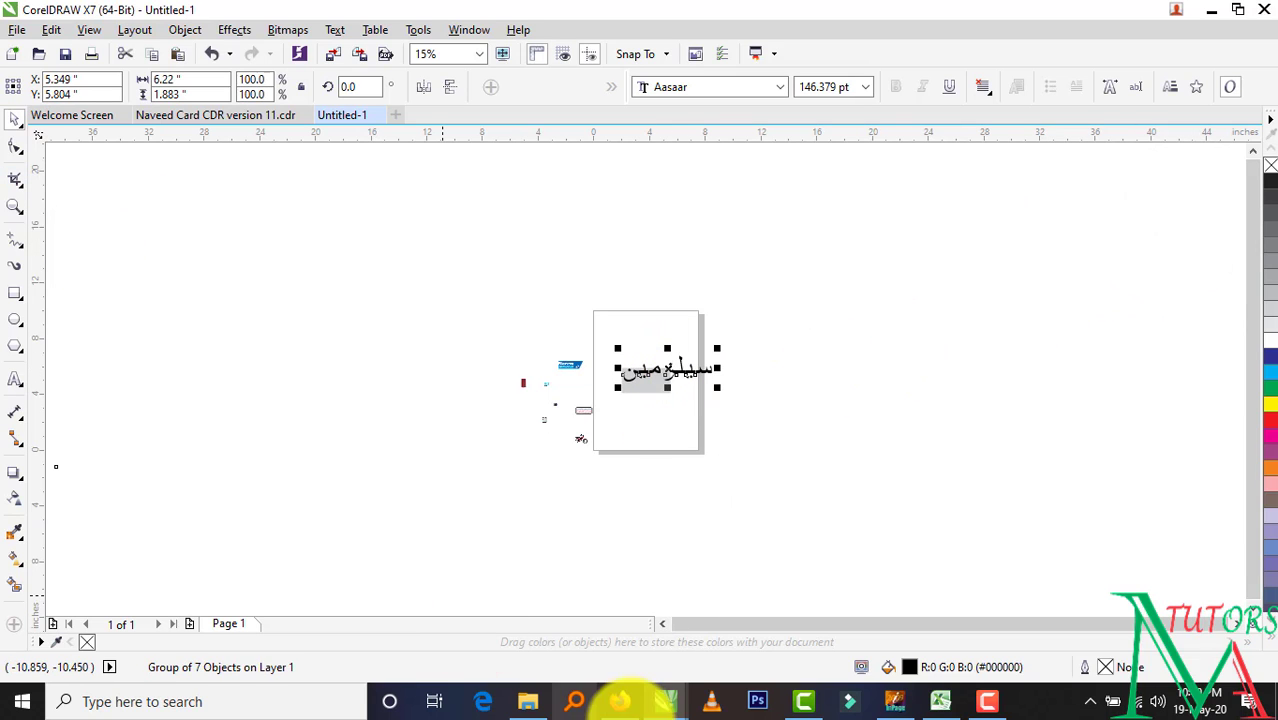
mouse_move(662, 700)
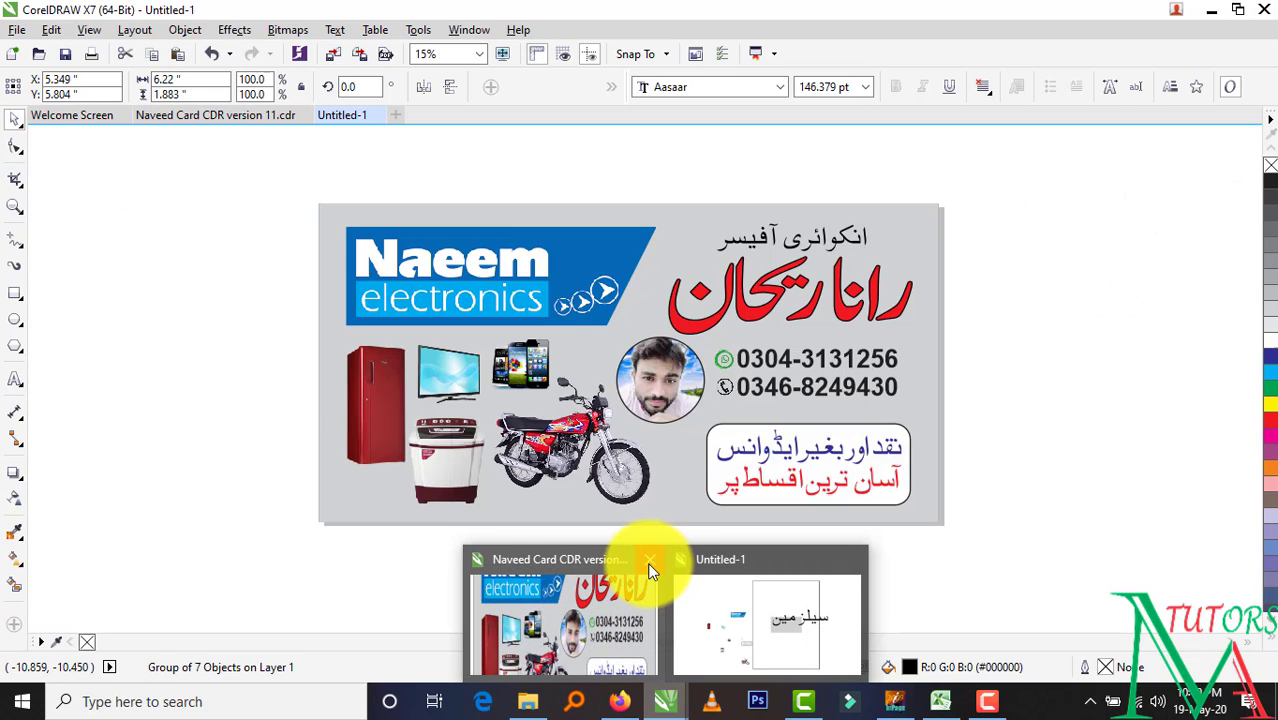
click(650, 561)
Scale سیلز مین down to a small size and place it at the grey card's top right
click(494, 431)
scroll(593, 513, up, 5)
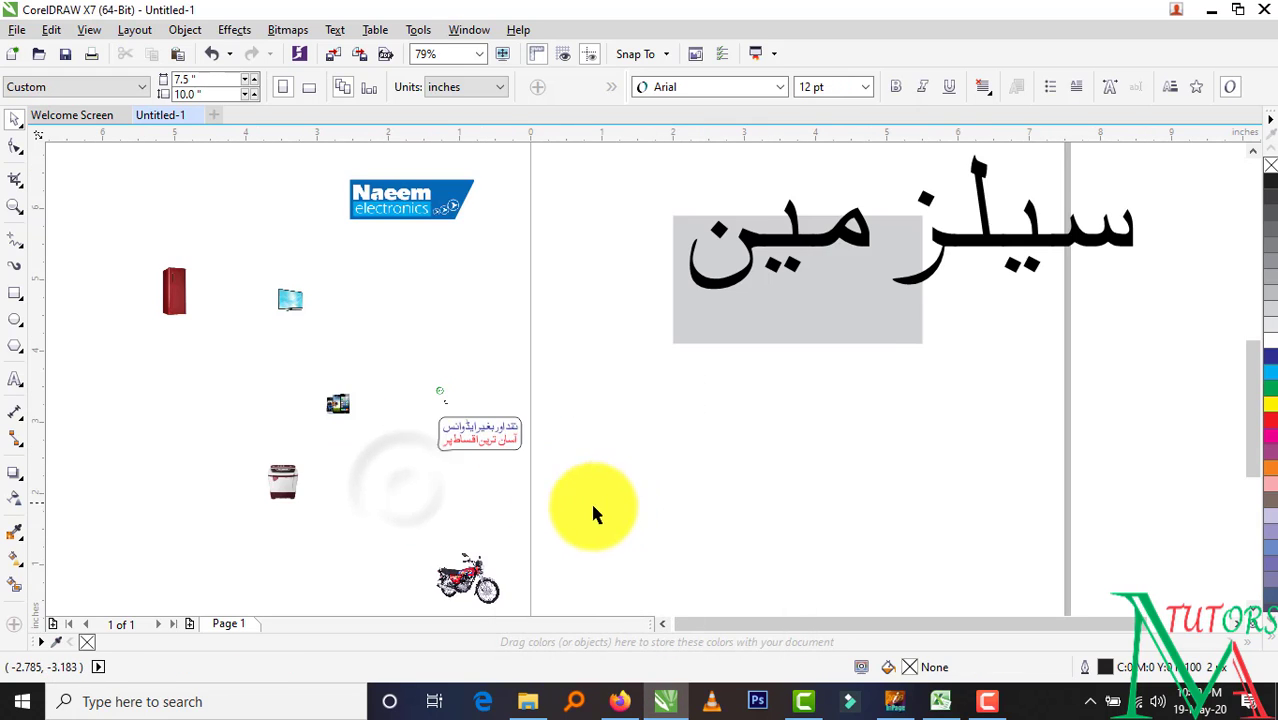
drag(990, 213, 642, 471)
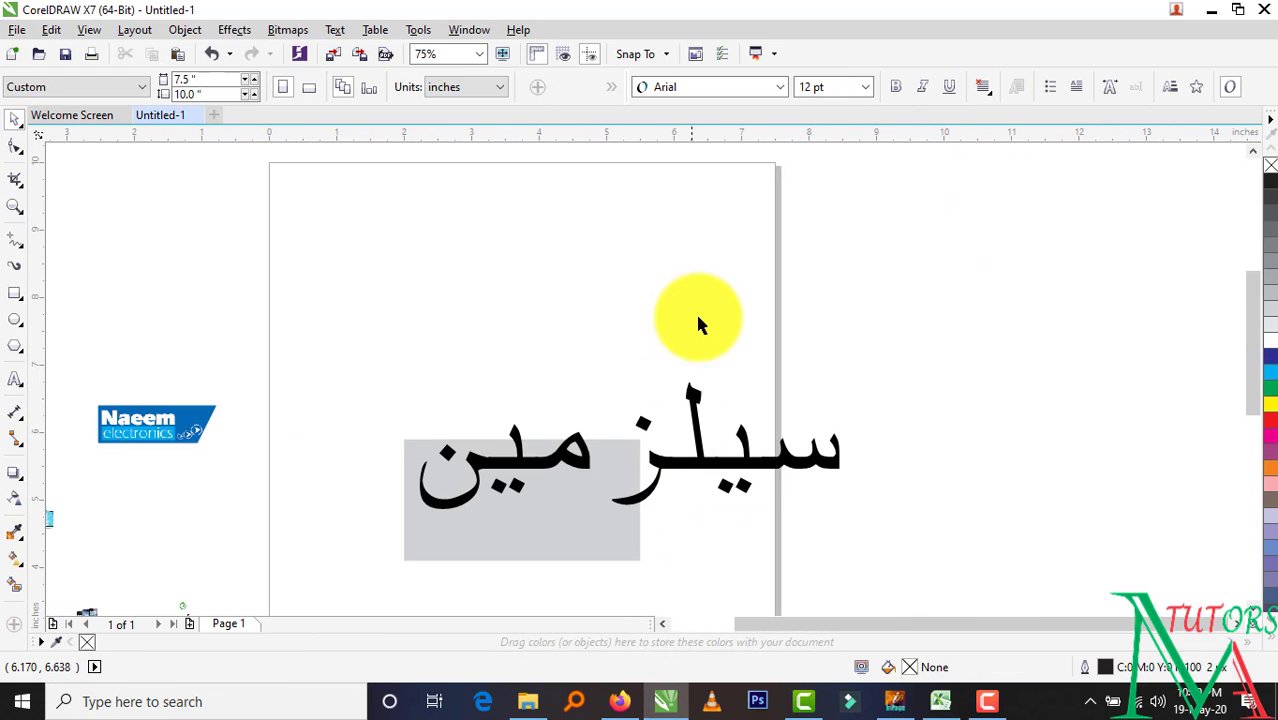
click(745, 465)
drag(810, 374, 432, 522)
scroll(432, 522, up, 4)
scroll(428, 468, down, 2)
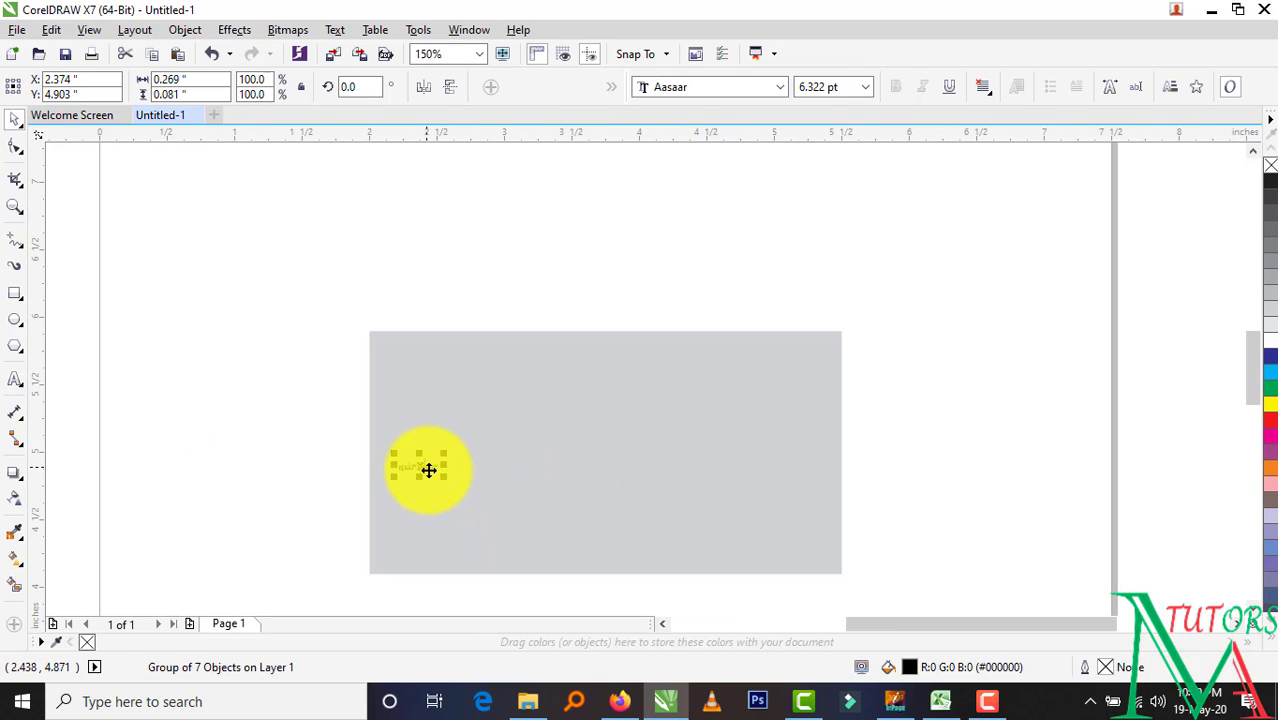
drag(428, 468, 828, 361)
scroll(775, 360, up, 4)
scroll(799, 399, down, 2)
scroll(740, 402, down, 2)
drag(771, 404, 715, 426)
click(927, 380)
scroll(864, 388, down, 2)
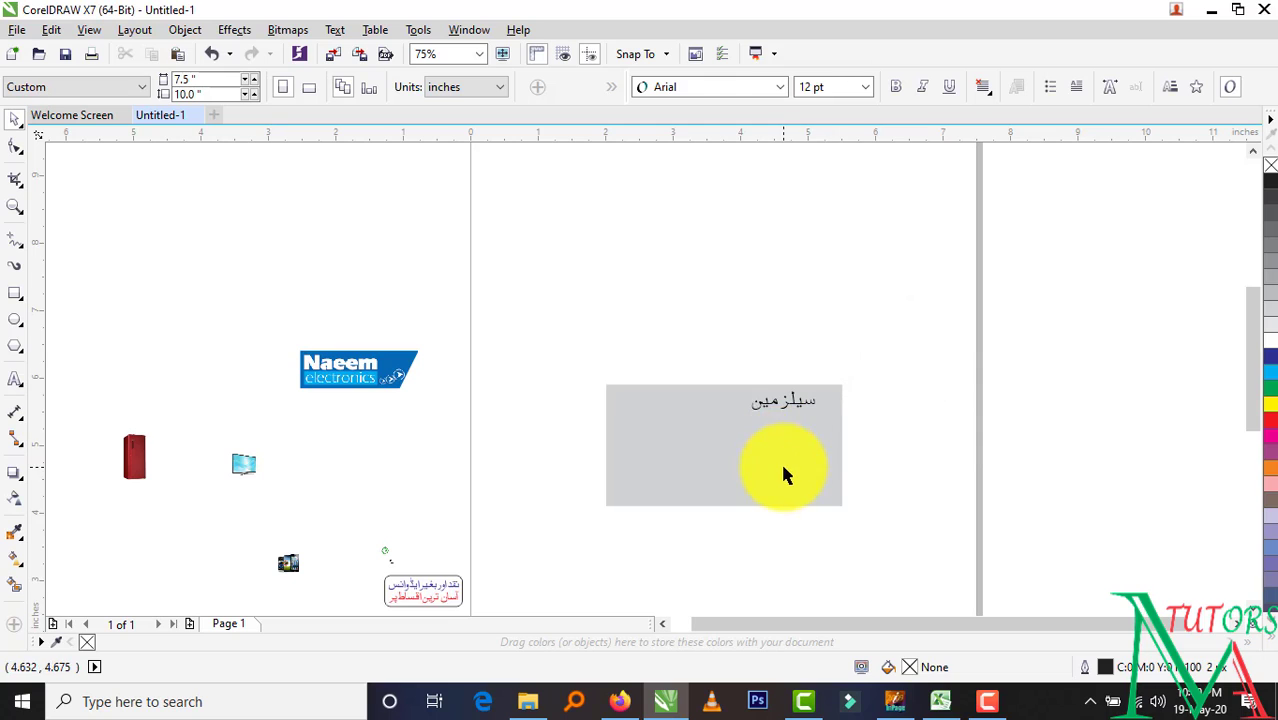
scroll(817, 463, up, 2)
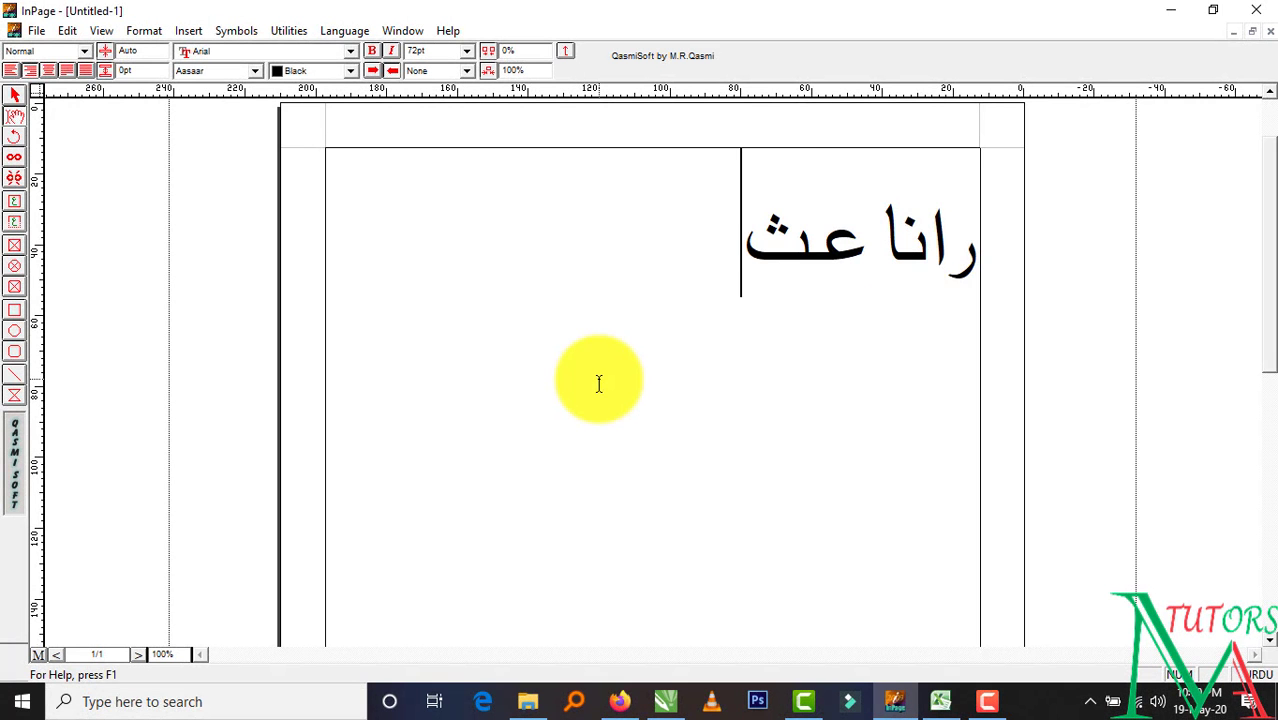
key(ctrl+a)
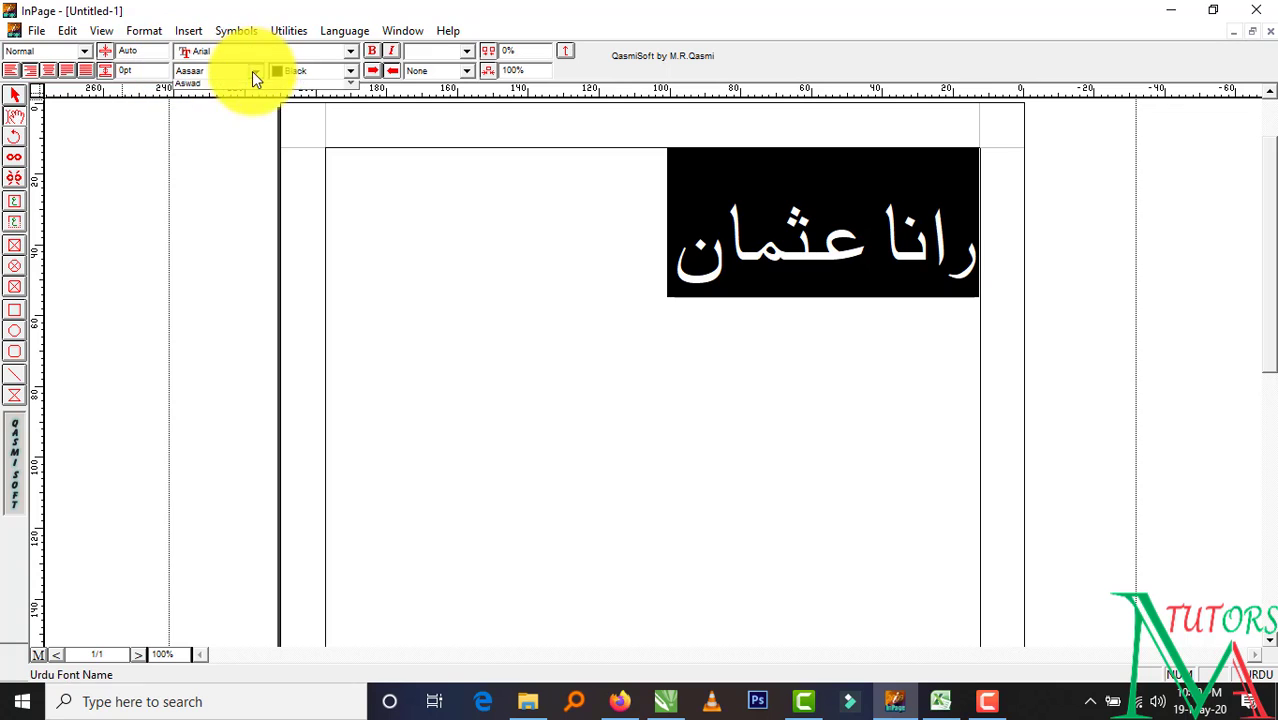
click(255, 71)
click(222, 101)
click(14, 94)
Select all and copy the name, then return to the CorelDRAW card
right_click(509, 285)
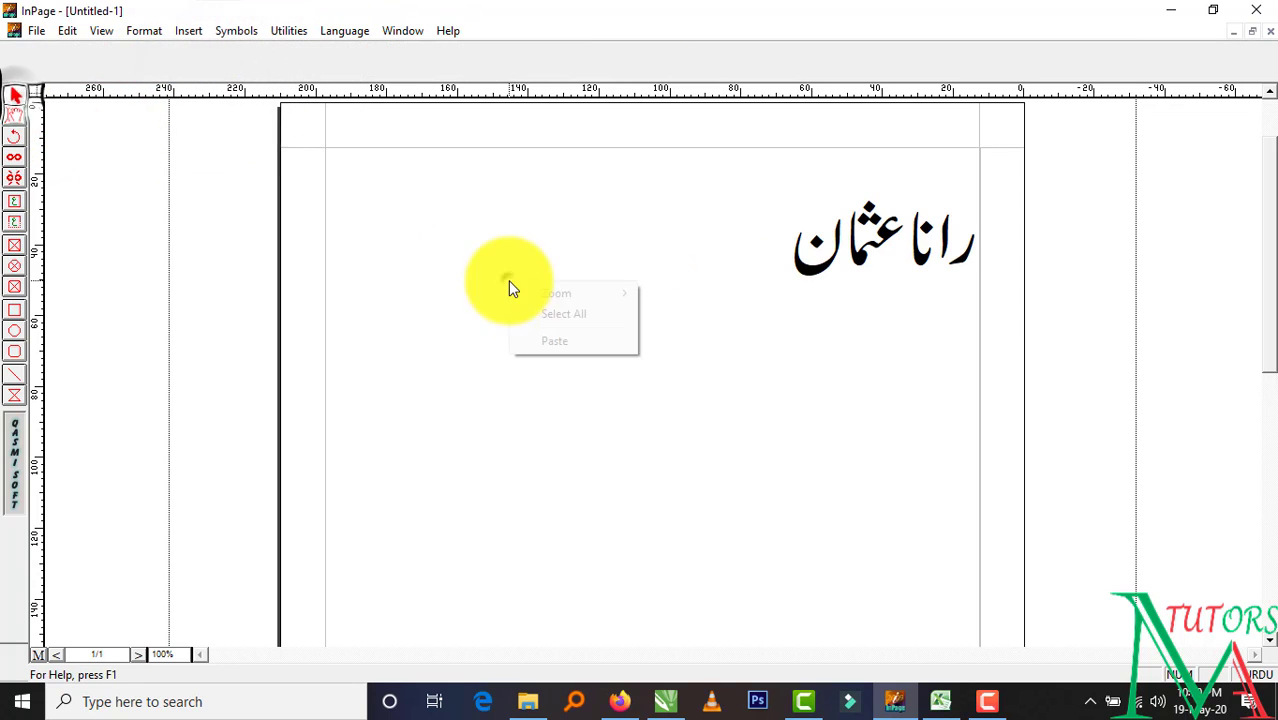
click(540, 319)
right_click(559, 311)
click(600, 389)
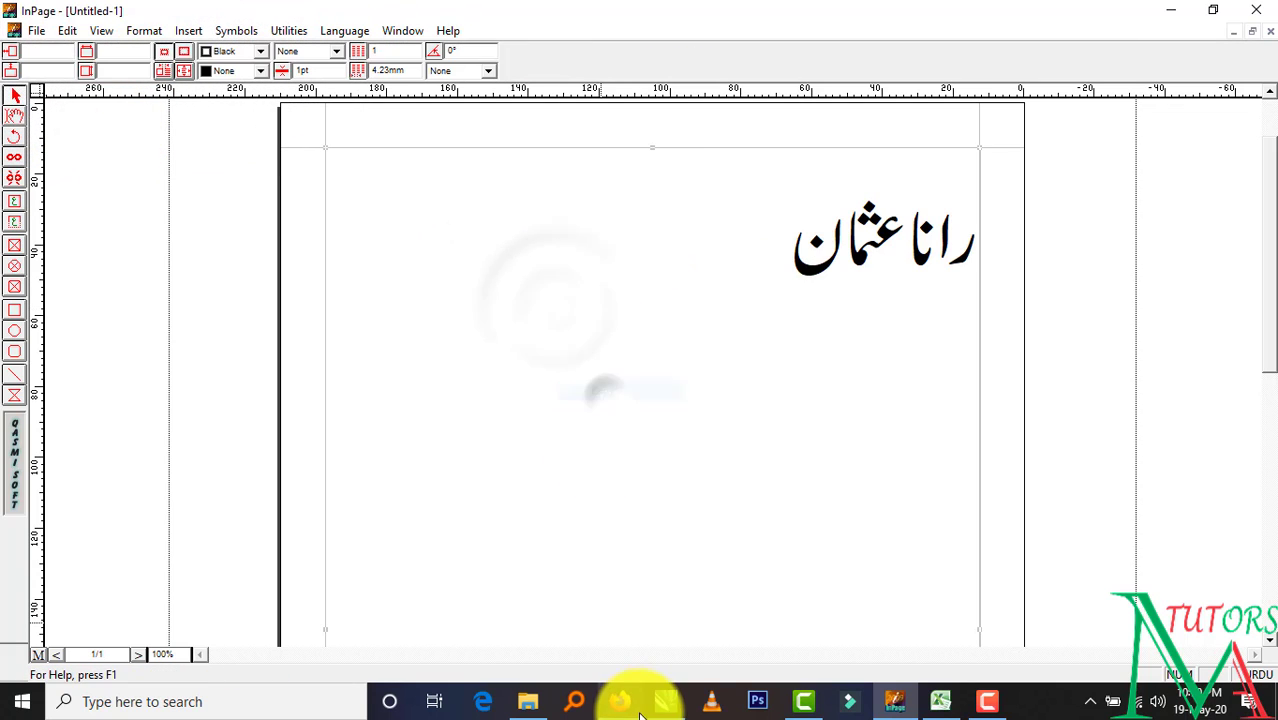
click(658, 711)
key(ctrl+v)
key(F4)
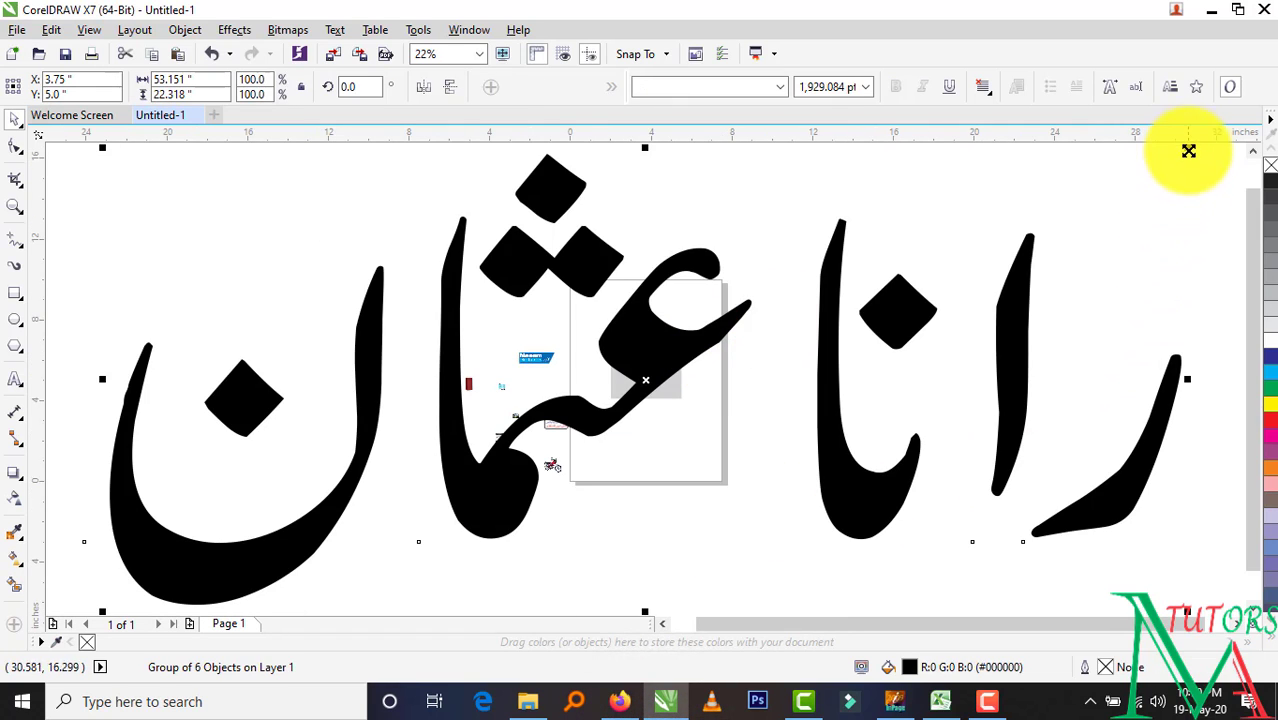
drag(1187, 150, 681, 360)
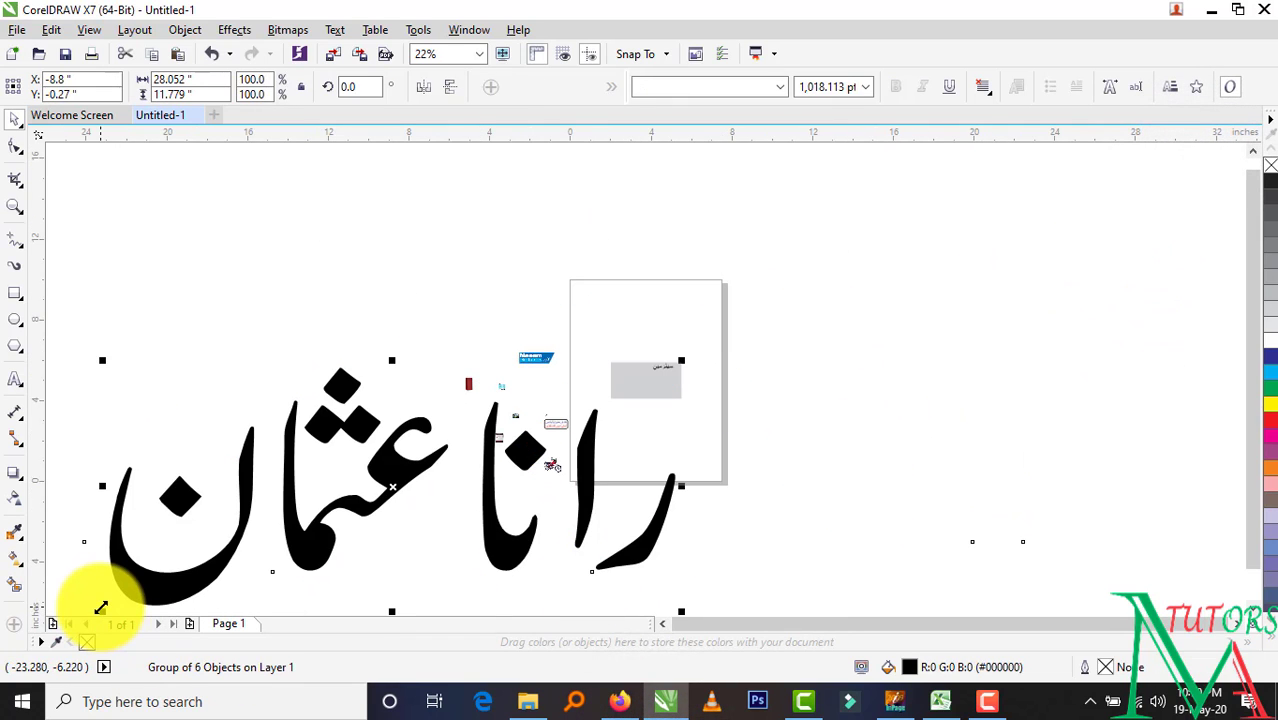
drag(101, 608, 514, 380)
scroll(548, 423, up, 3)
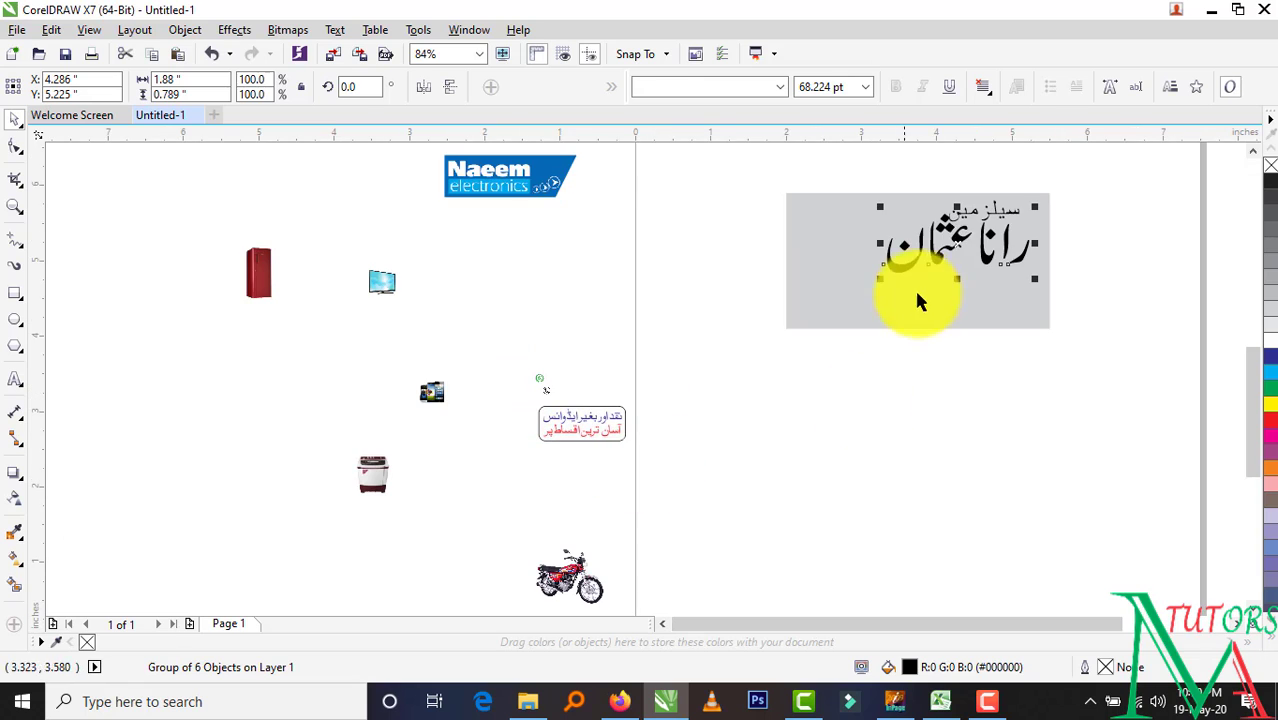
click(15, 205)
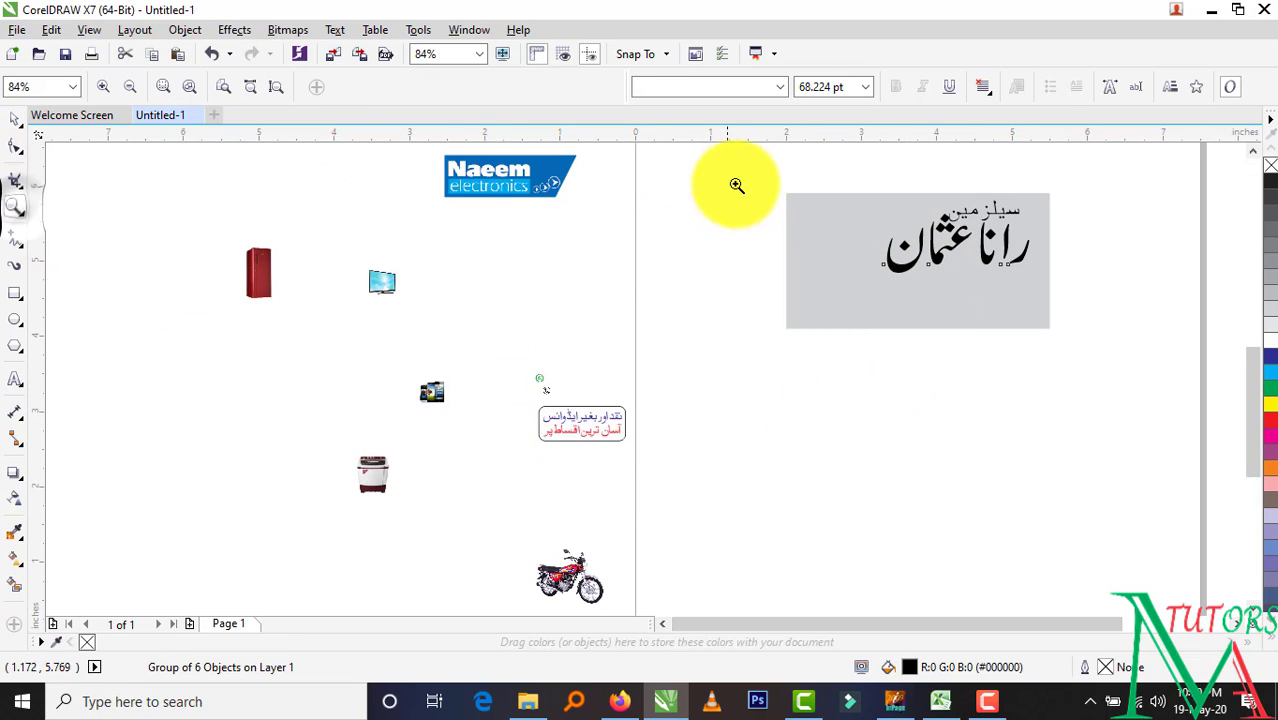
drag(762, 172, 1097, 348)
click(15, 120)
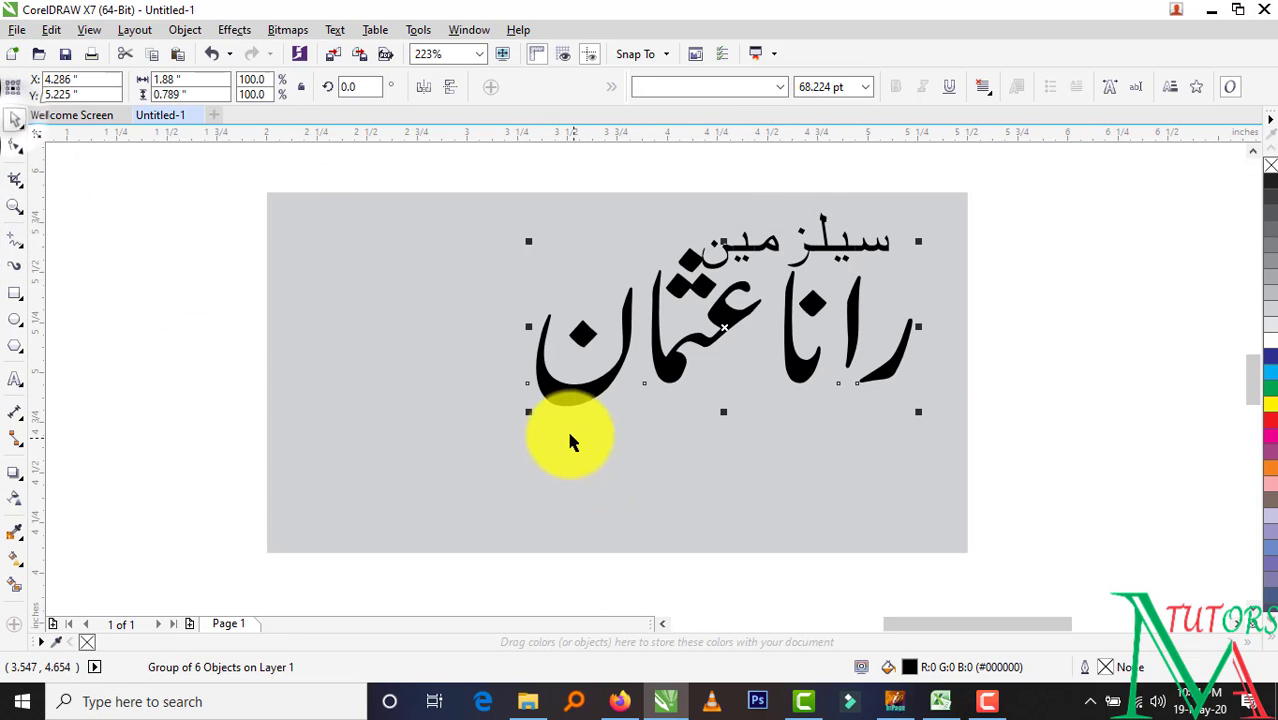
Resize the name and place it just below سیلز مین, adjusting the heading's size too
drag(529, 413, 726, 341)
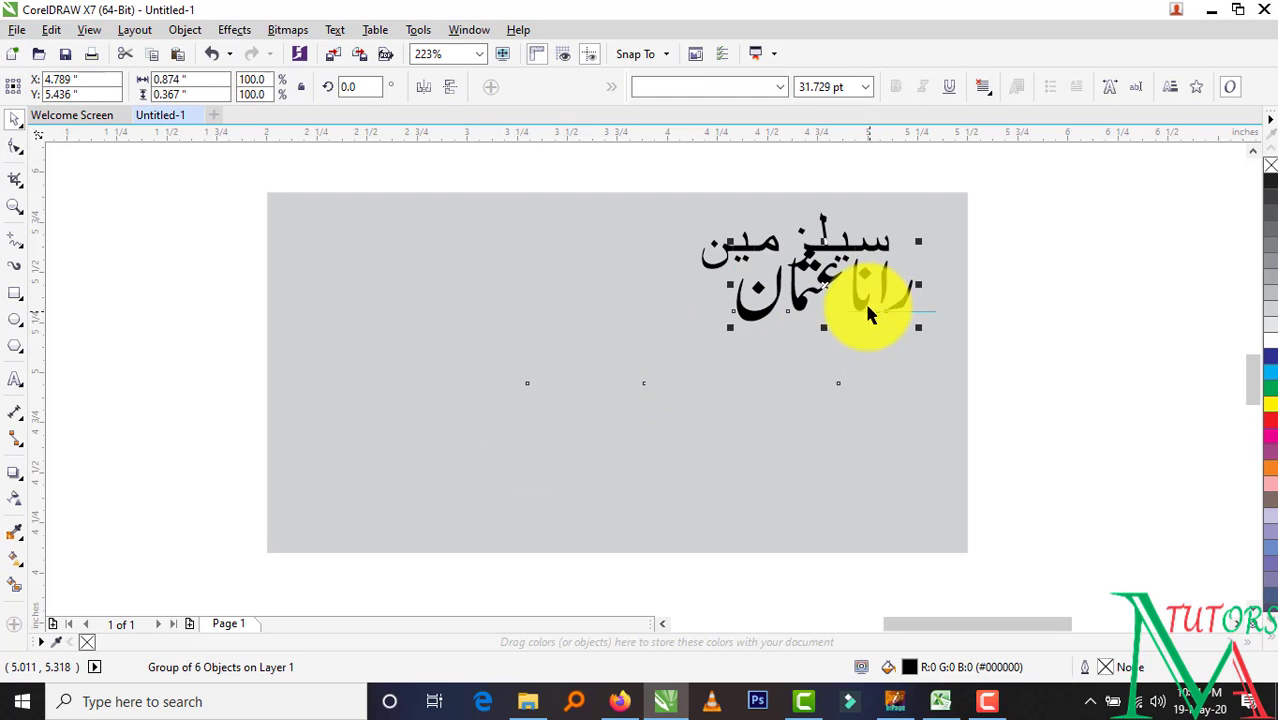
drag(865, 304, 828, 330)
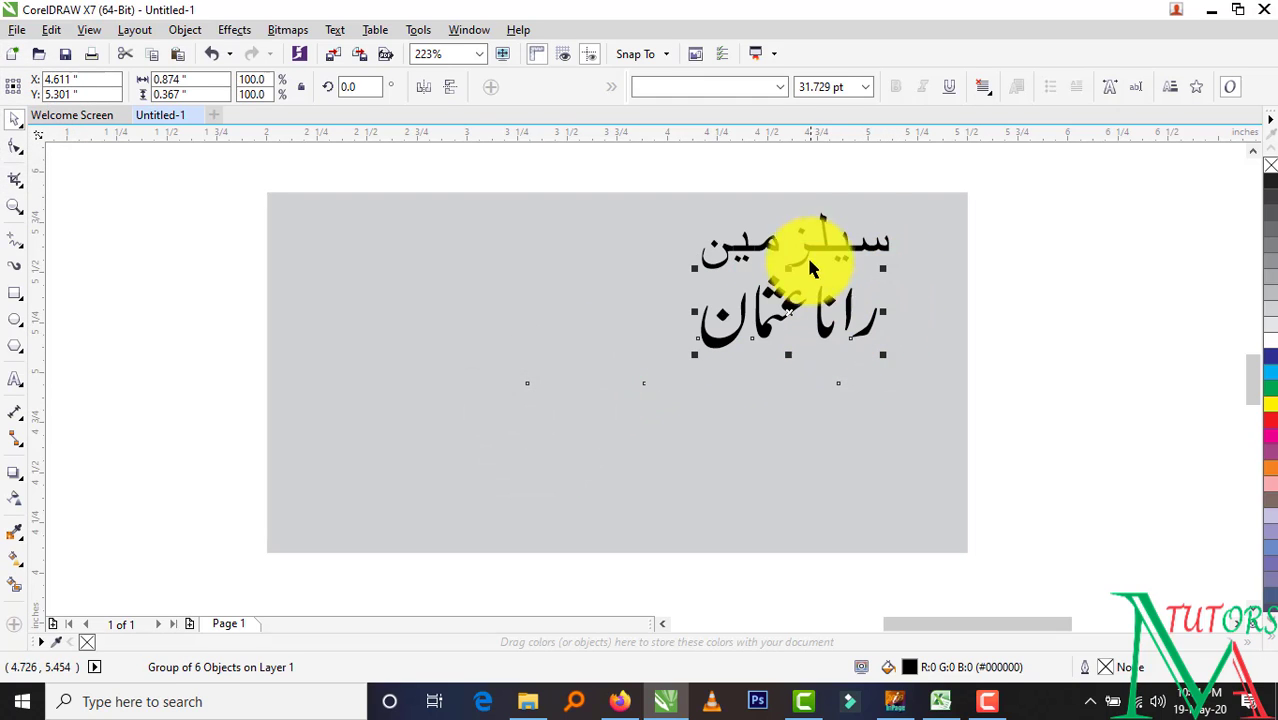
drag(695, 275, 746, 252)
click(827, 337)
drag(879, 266, 922, 250)
click(1055, 328)
click(856, 328)
key(Escape)
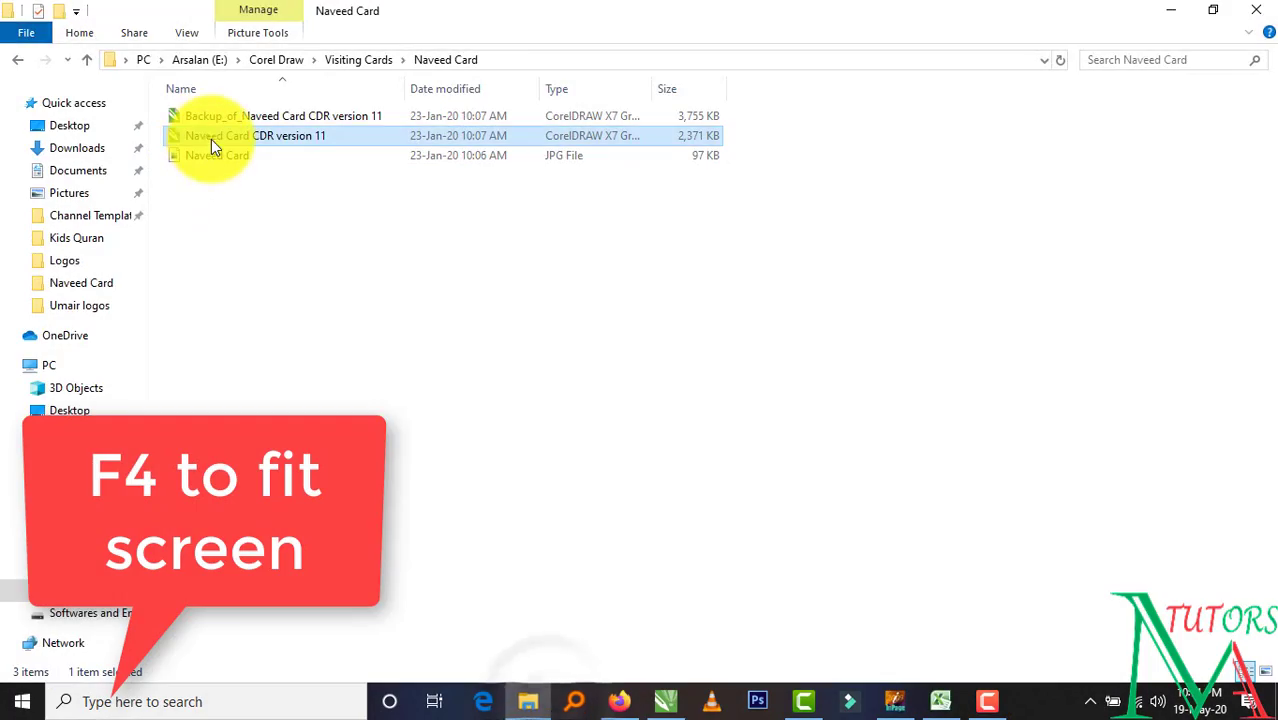
Reopen the Naveed Card CDR version 11.cdr design, then return to Untitled-1
double_click(211, 139)
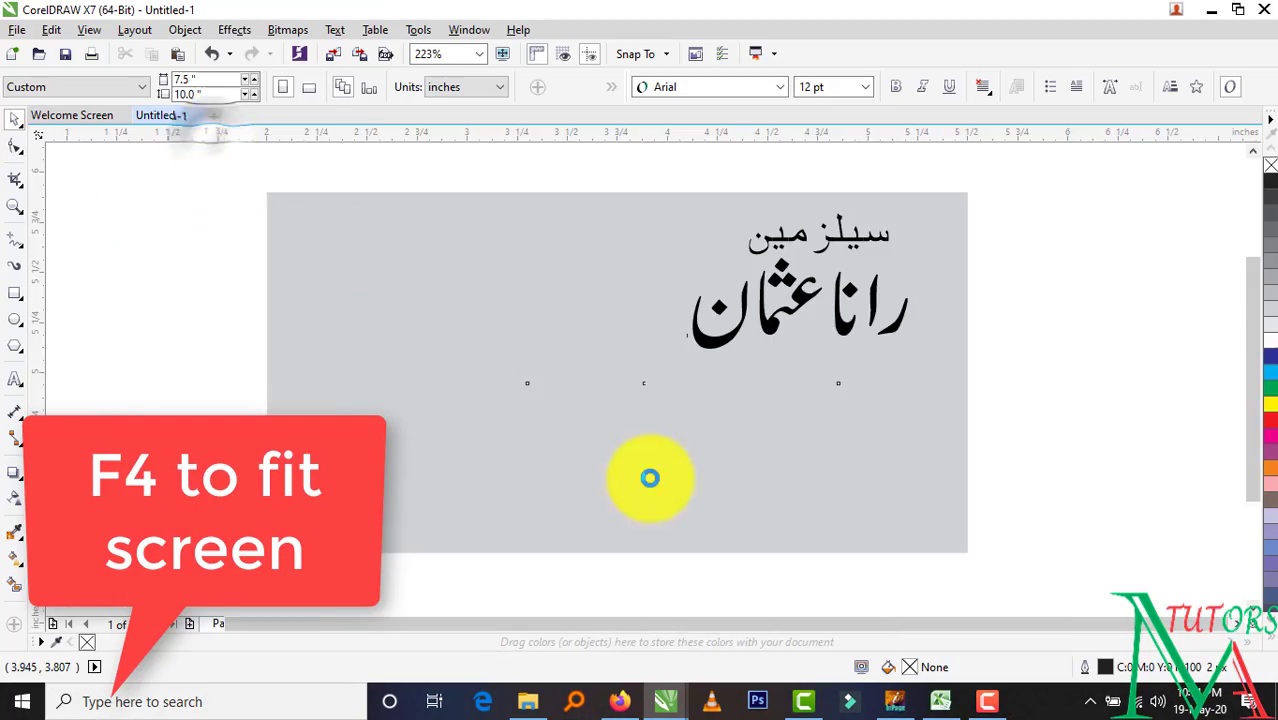
key(F4)
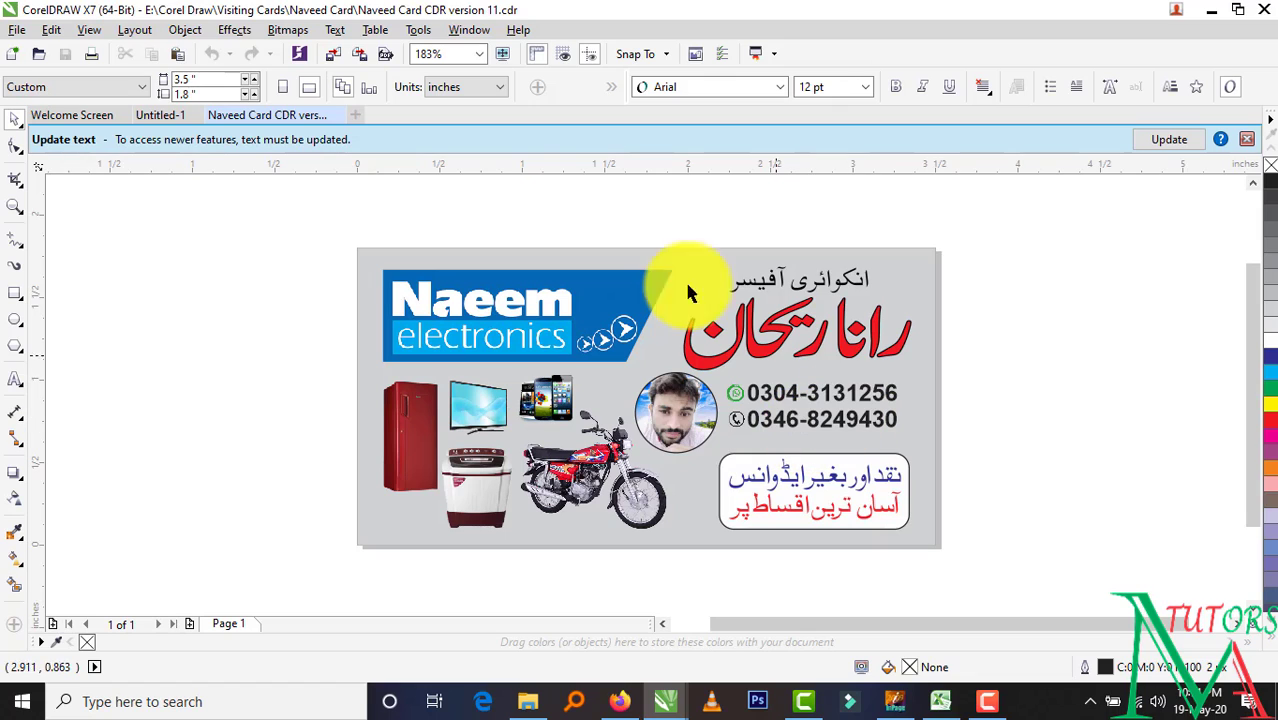
click(143, 114)
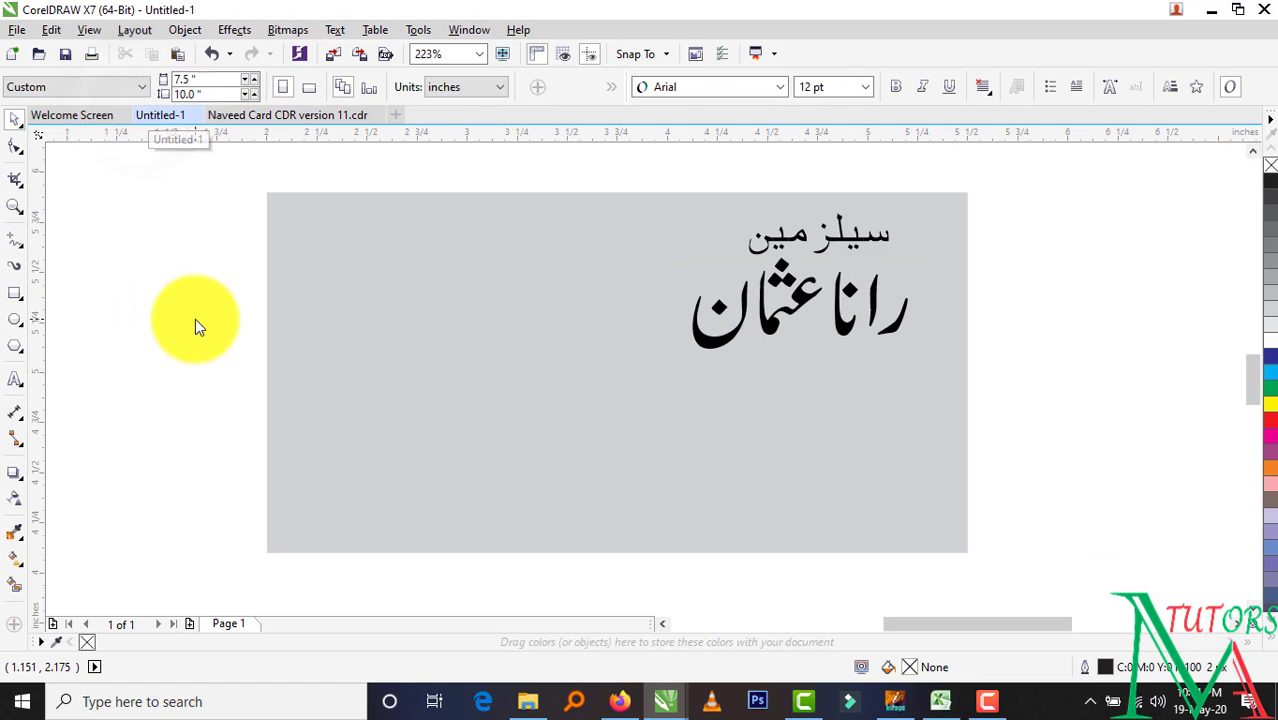
mouse_move(657, 710)
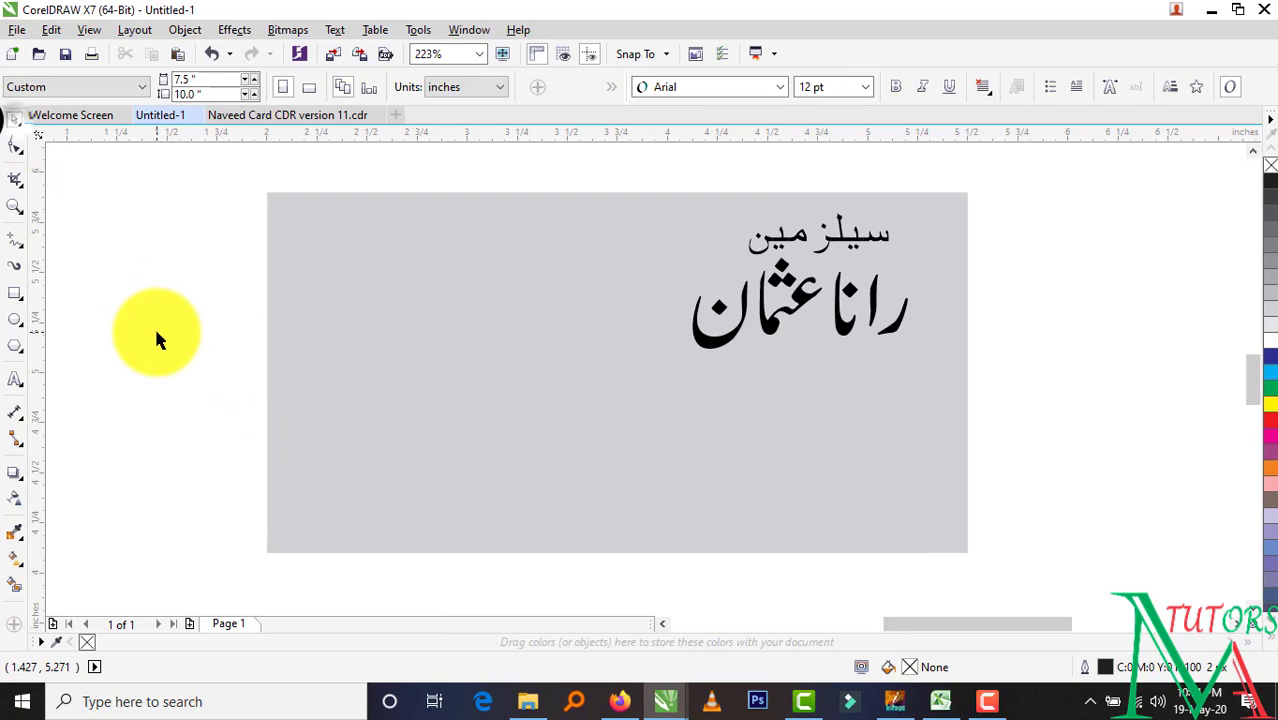
Move the WhatsApp and phone icon pair onto the card below the name
scroll(414, 429, down, 3)
scroll(258, 490, up, 2)
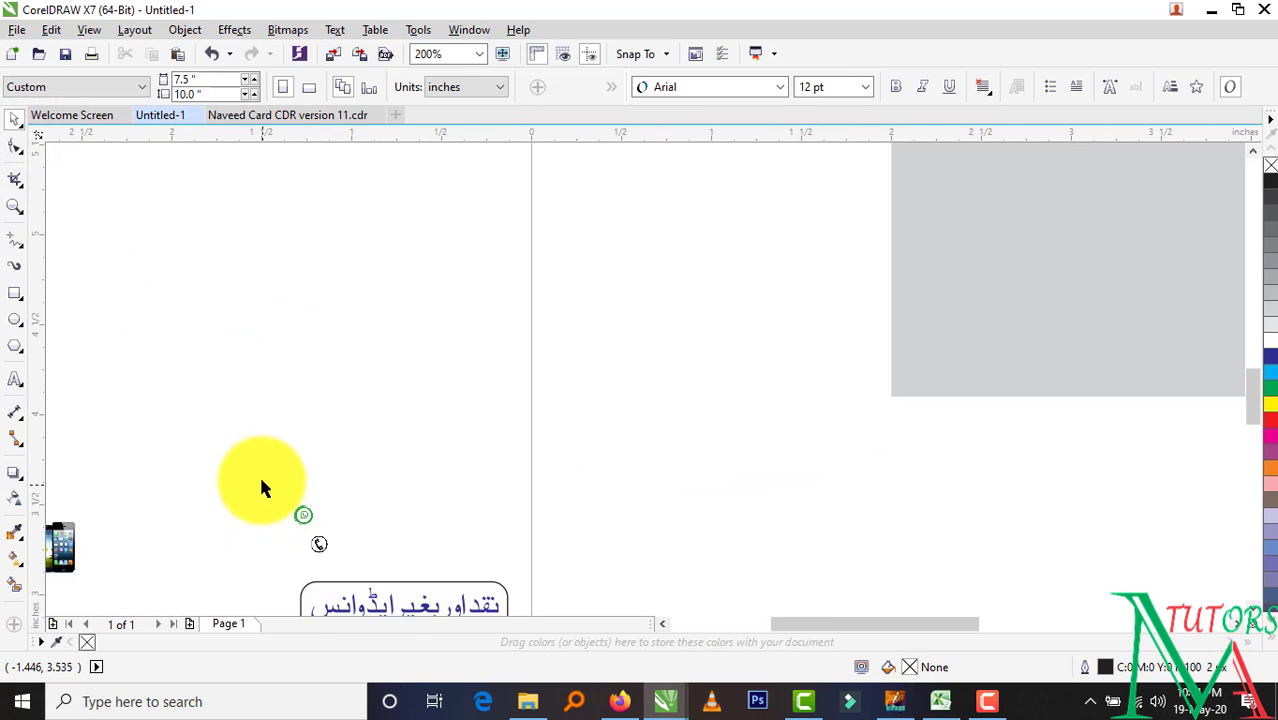
drag(260, 478, 761, 428)
scroll(340, 556, down, 2)
scroll(850, 420, up, 5)
click(773, 445)
Position the phone icon directly under the WhatsApp icon
click(1219, 387)
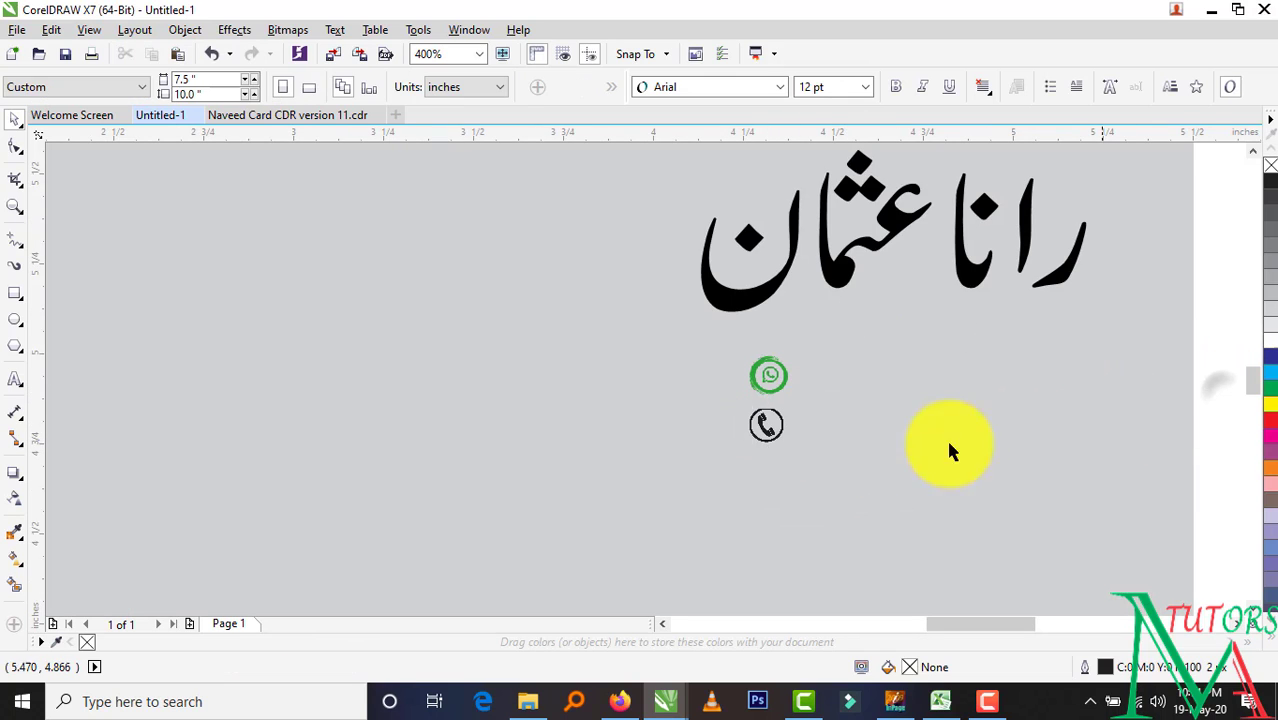
scroll(762, 425, up, 2)
click(765, 425)
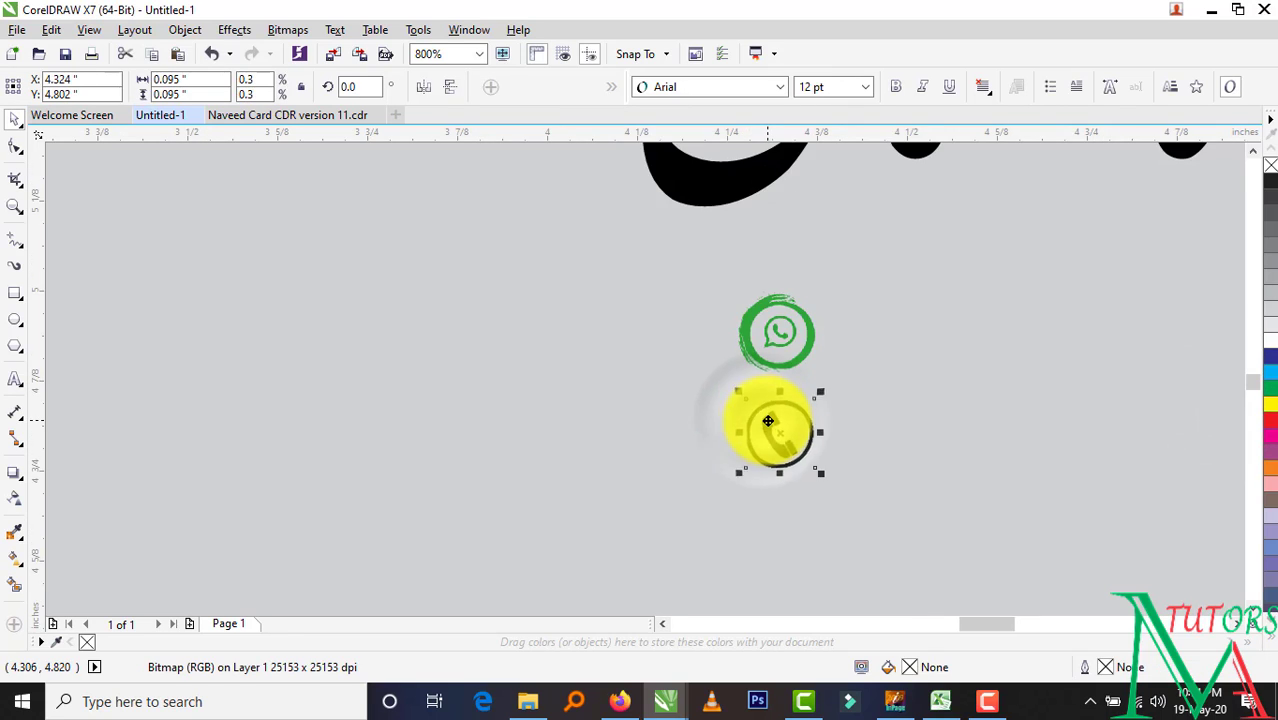
scroll(768, 421, down, 3)
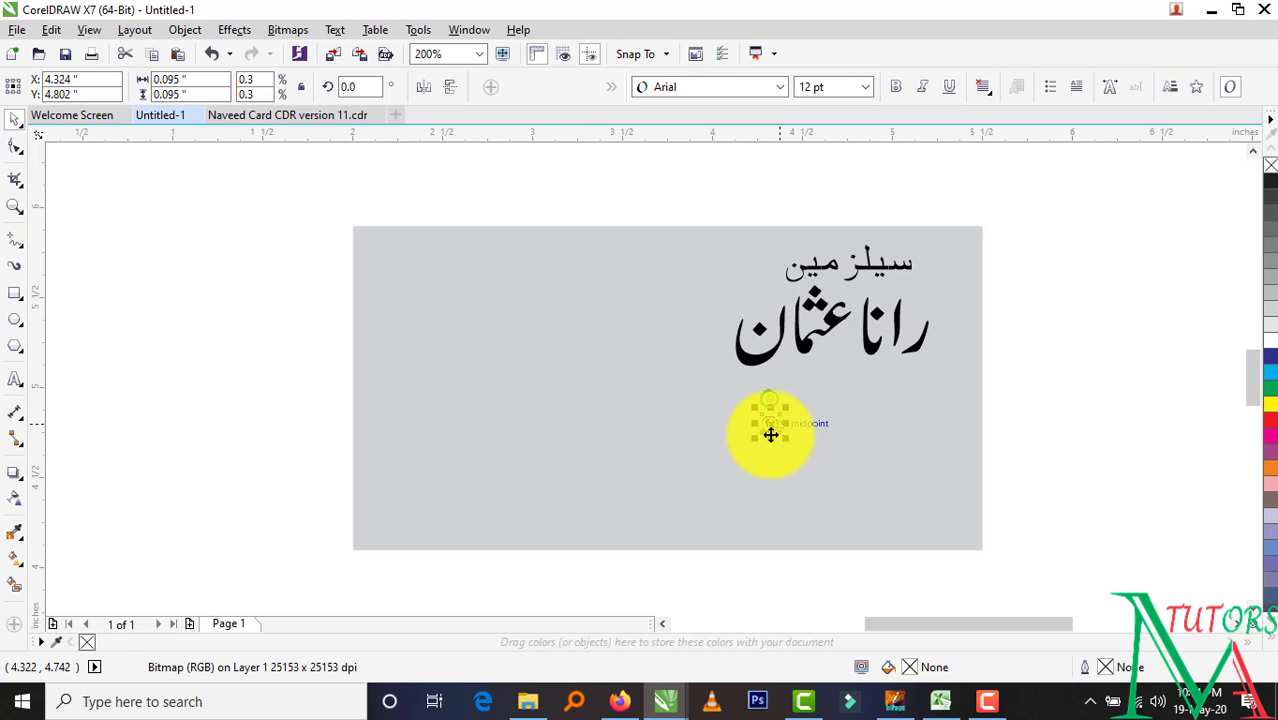
click(1030, 520)
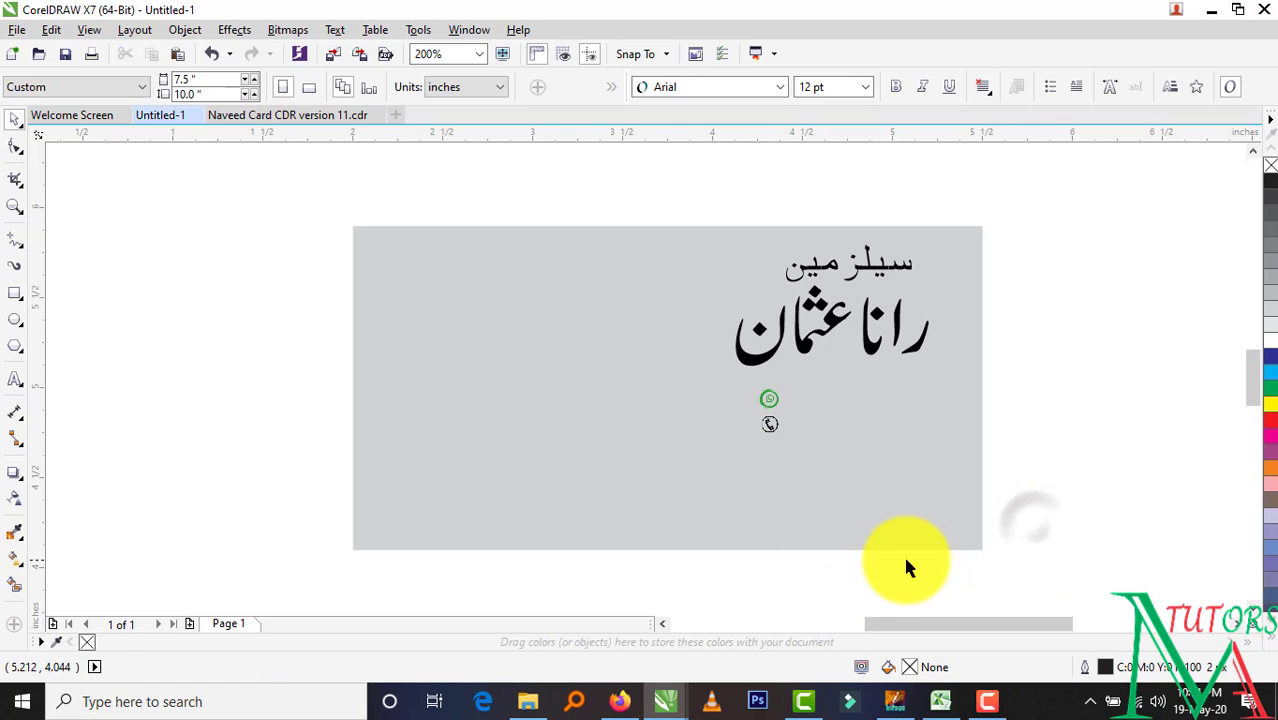
key(F8)
Type both phone numbers as text, move them onto the card, and scale them down
click(1041, 431)
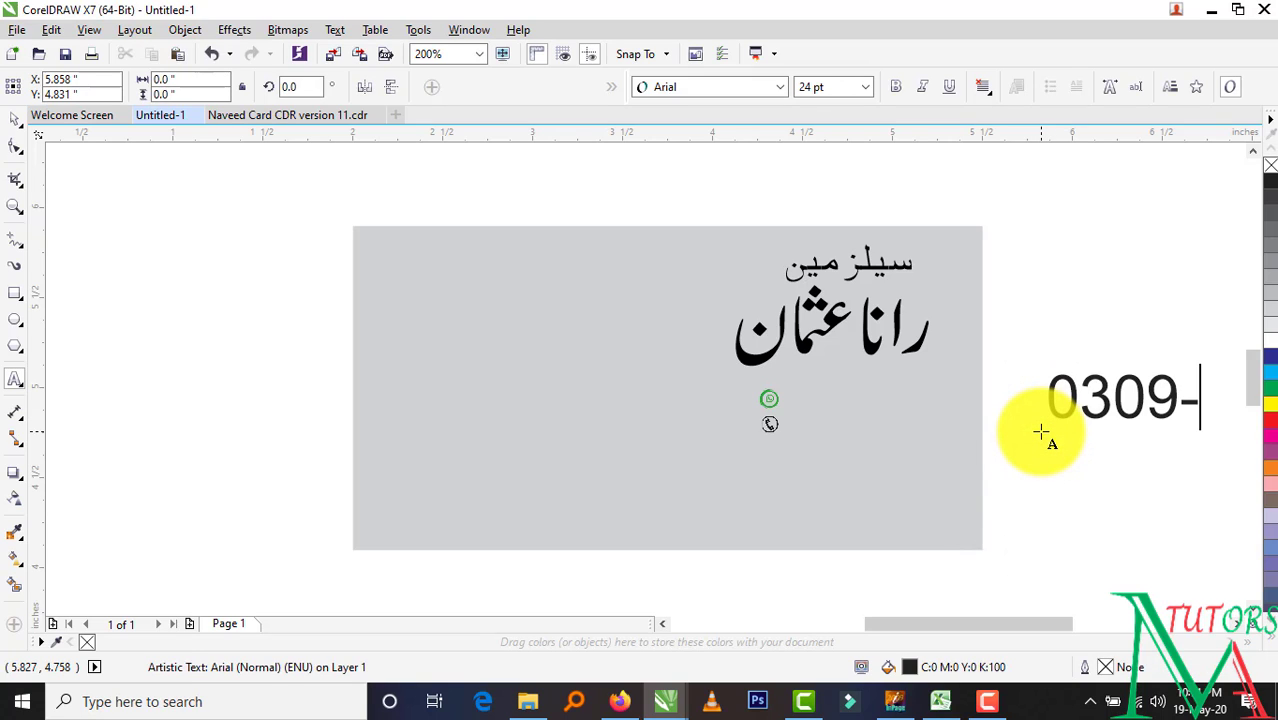
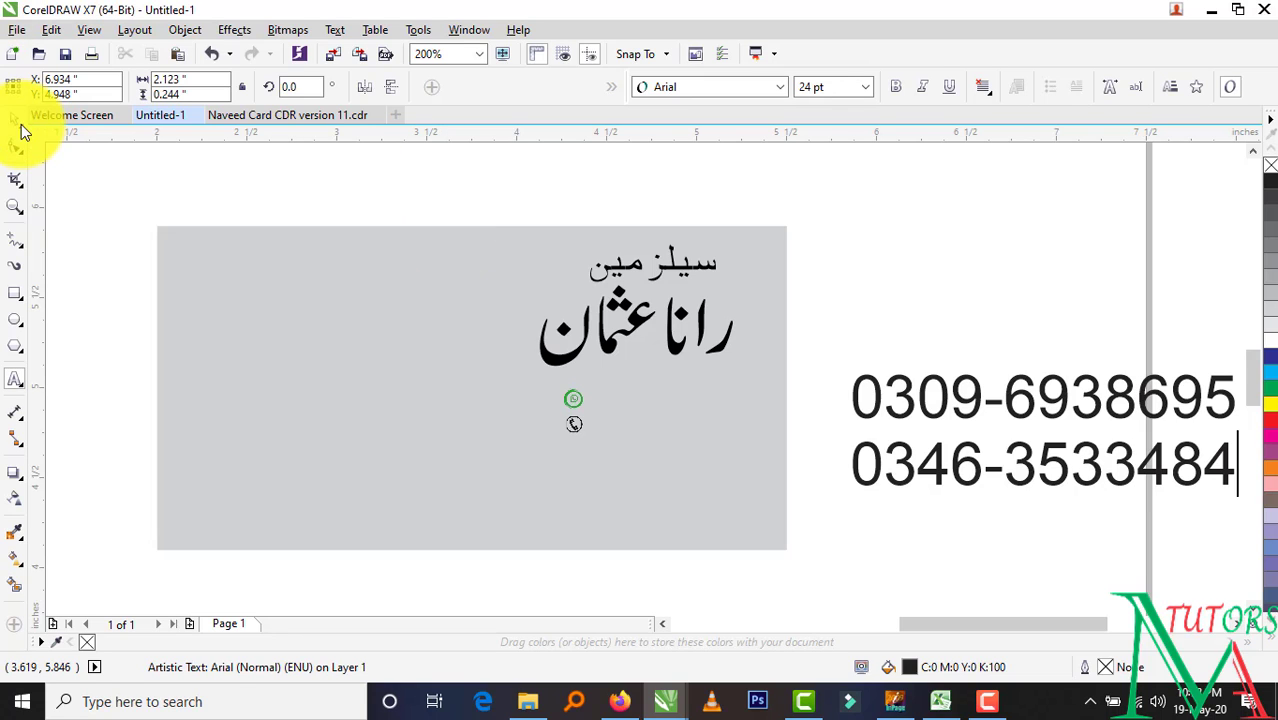
click(15, 119)
drag(893, 415, 690, 400)
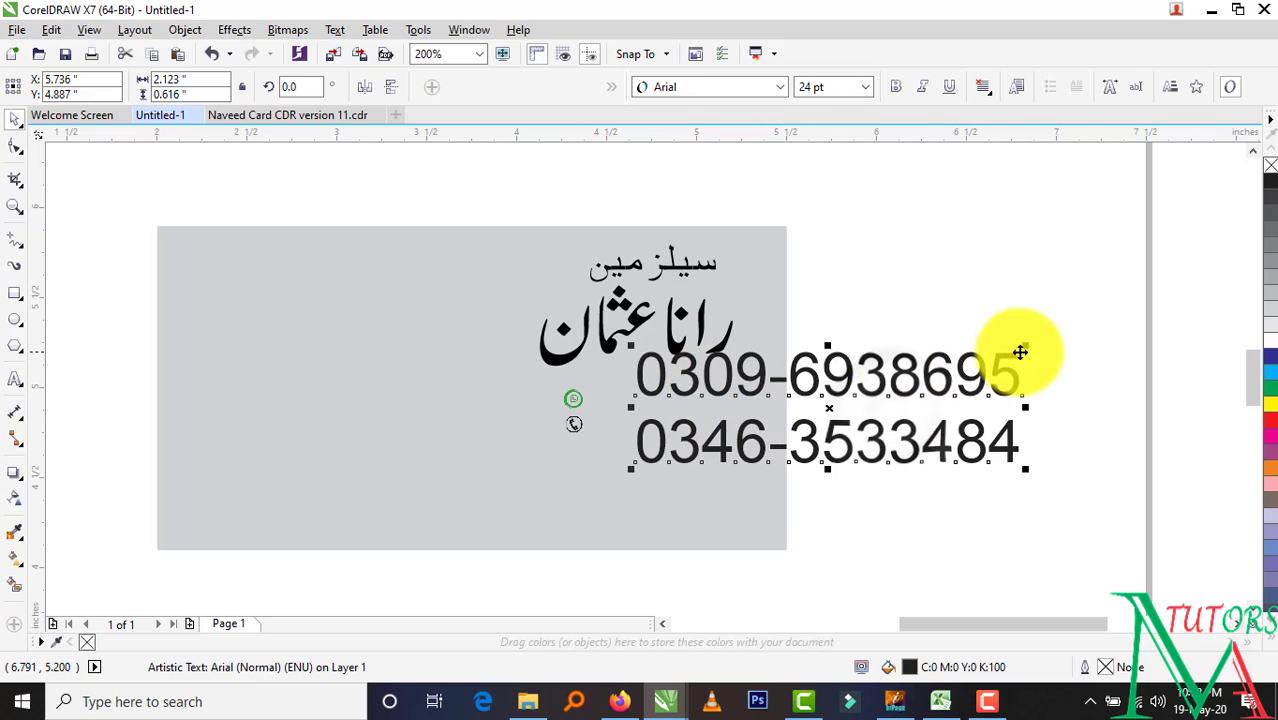
drag(1018, 347, 795, 387)
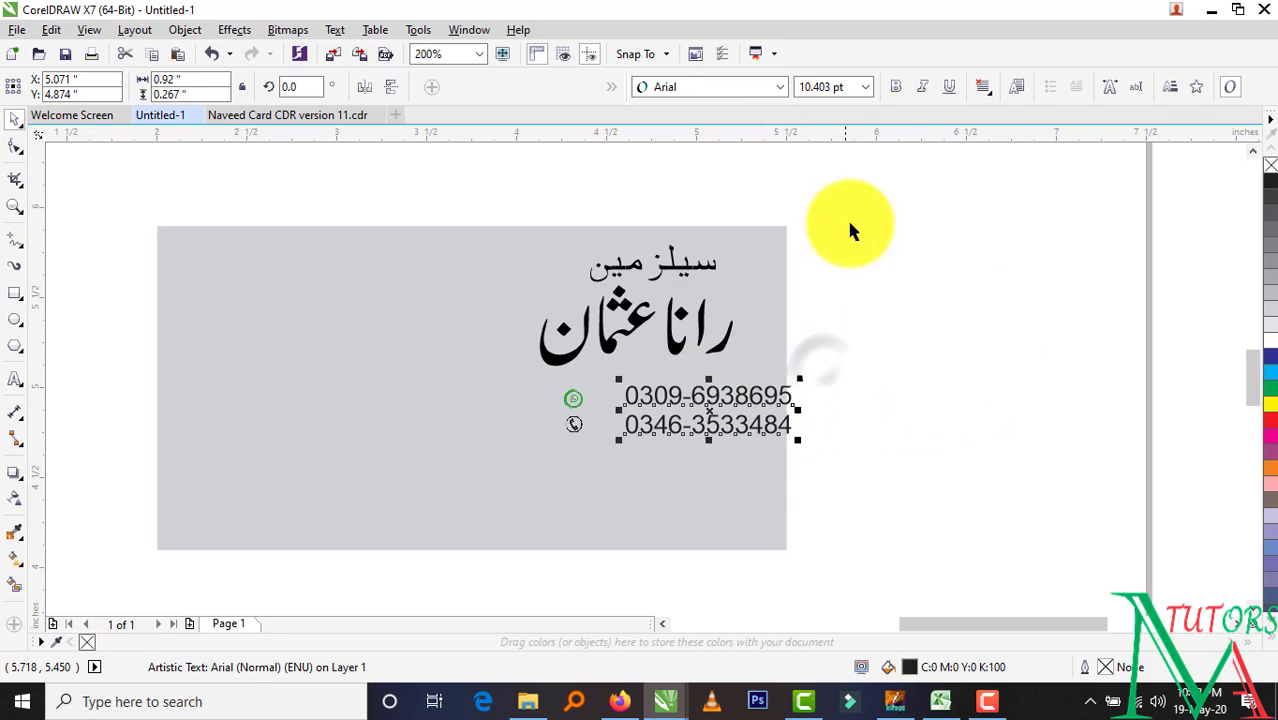
Make the phone numbers bold and move them next to the icons
click(896, 86)
scroll(707, 434, up, 2)
drag(727, 364, 650, 367)
click(998, 371)
Align the phone icon directly beneath the WhatsApp icon
click(441, 369)
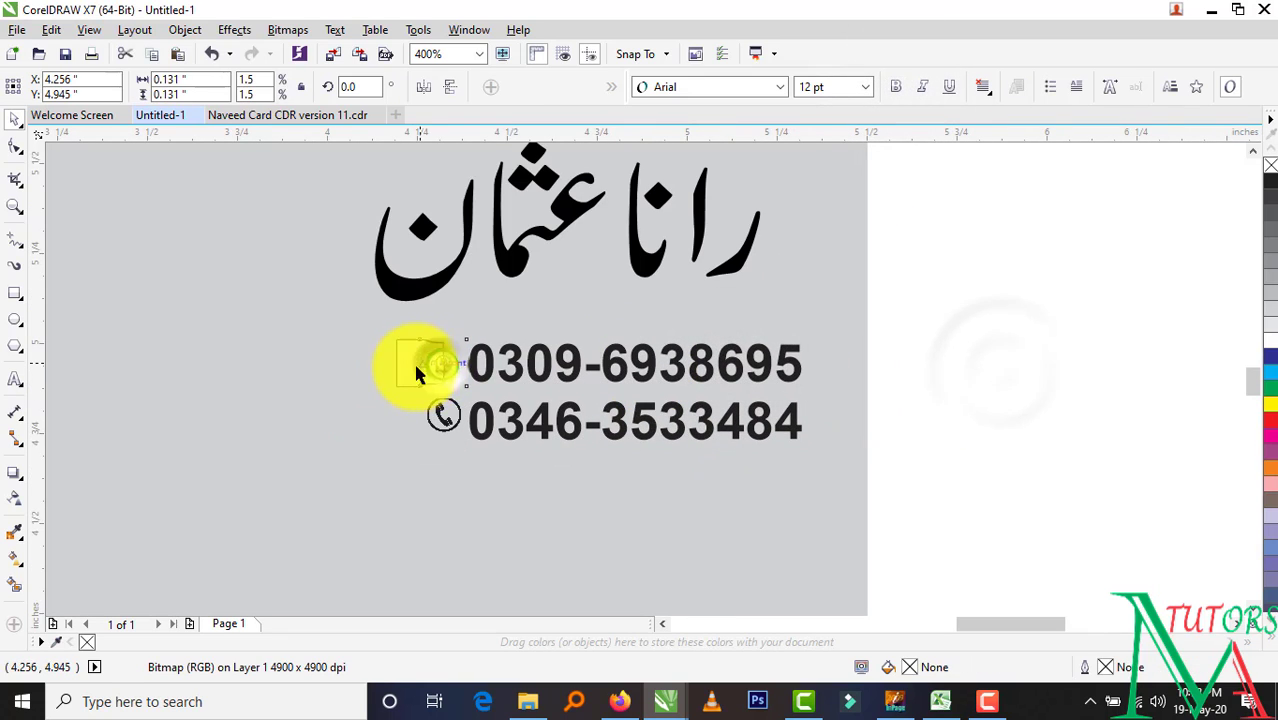
click(589, 472)
click(425, 416)
drag(422, 416, 392, 411)
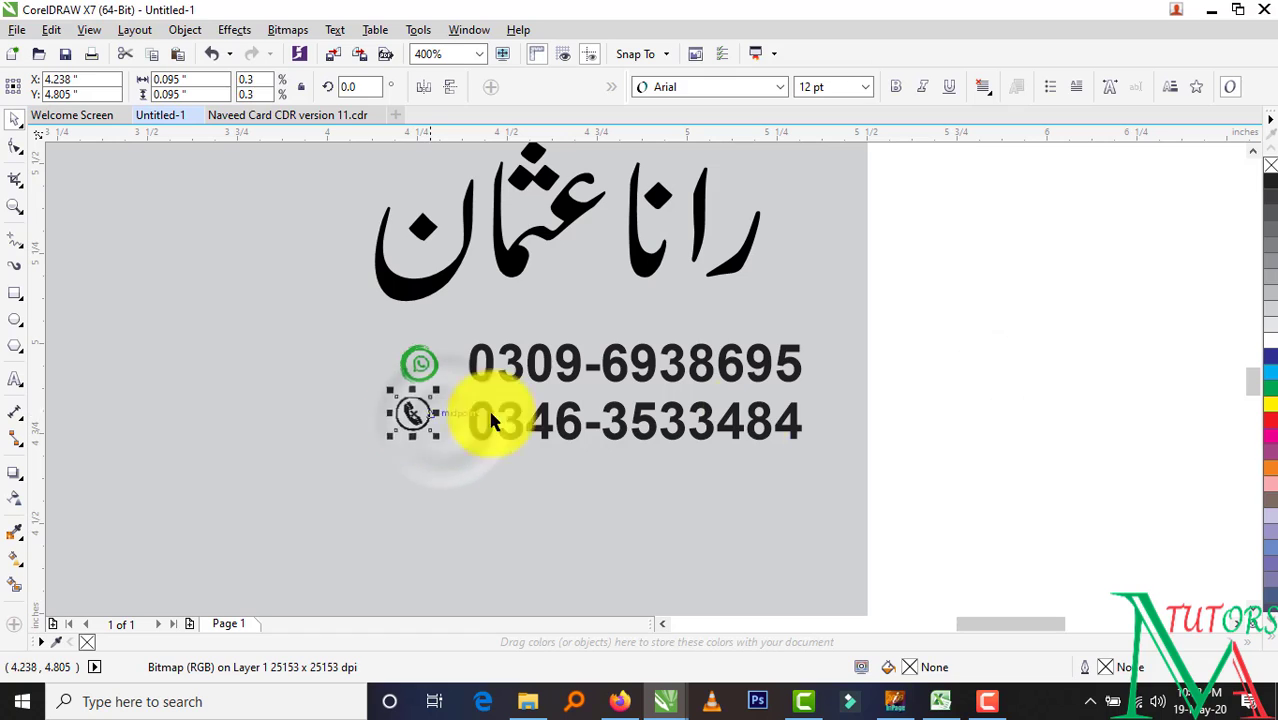
click(940, 405)
click(410, 420)
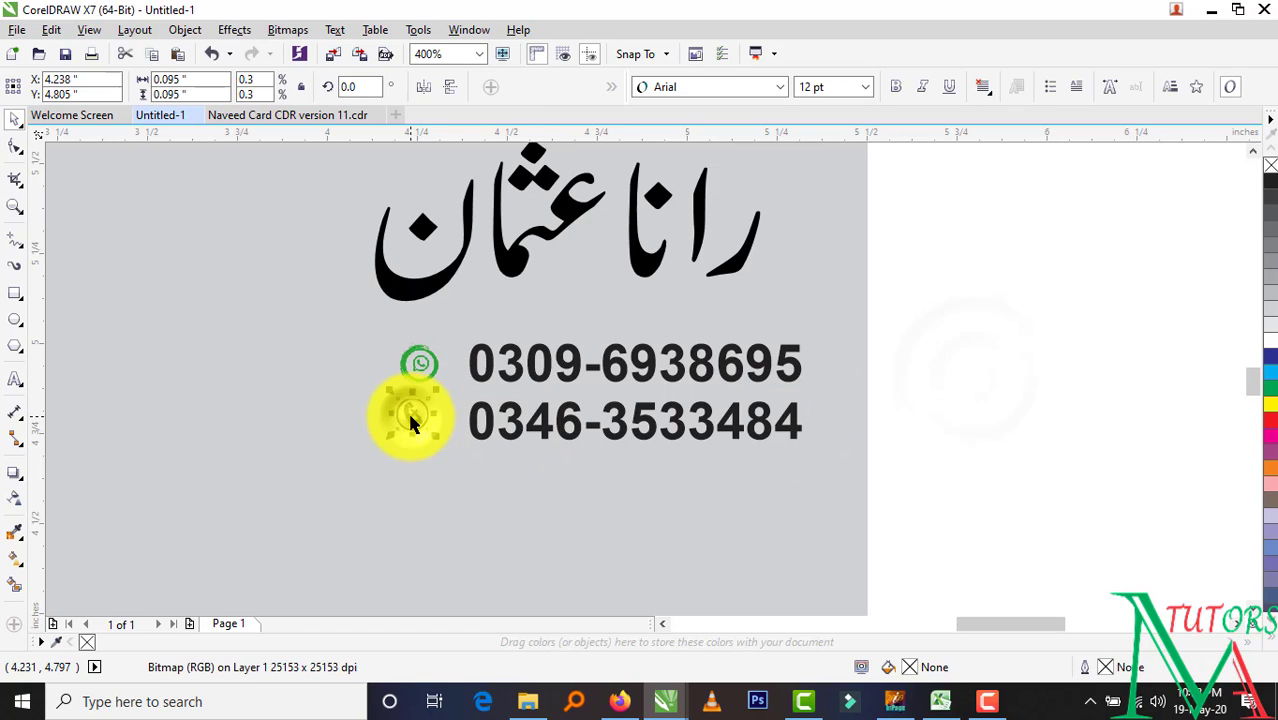
click(995, 345)
Shift the phone numbers slightly left and enlarge them a little
mouse_move(699, 437)
mouse_down()
mouse_move(656, 434)
mouse_move(688, 437)
mouse_up()
drag(800, 342, 805, 331)
click(957, 396)
Select the Urdu installment box and its text in the Naveed Card design
scroll(957, 396, down, 2)
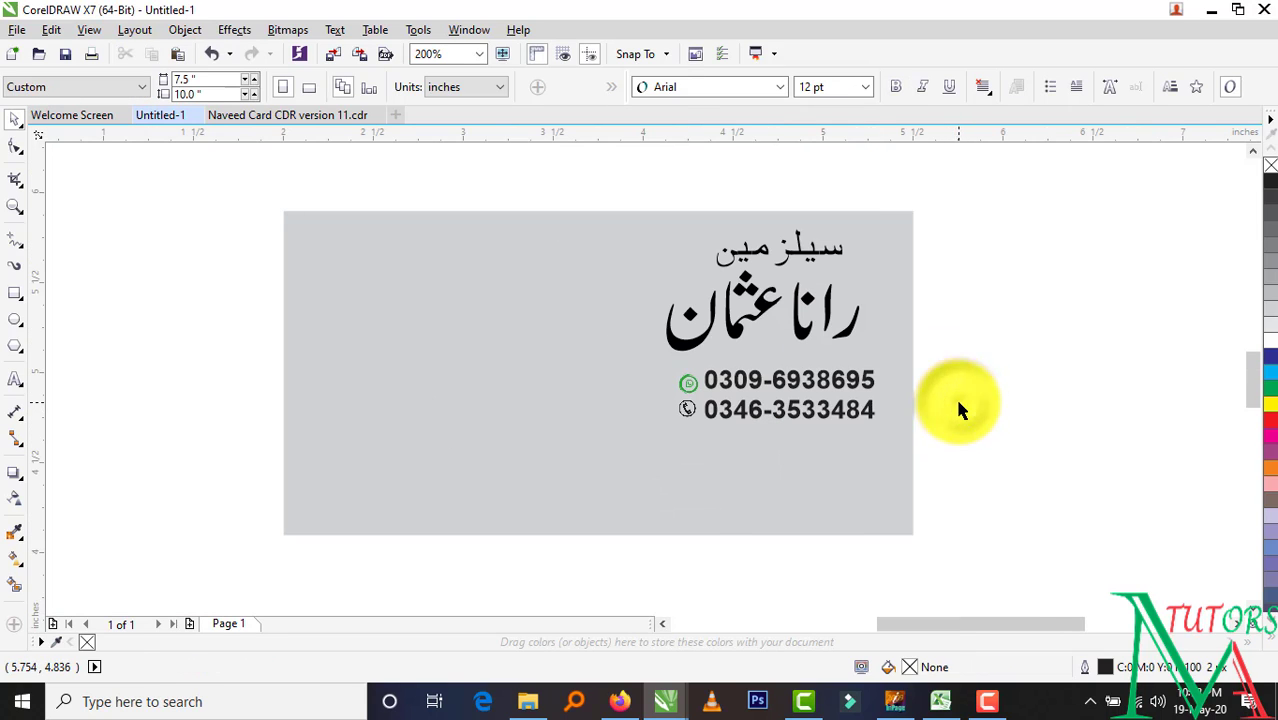
mouse_move(681, 710)
mouse_move(722, 642)
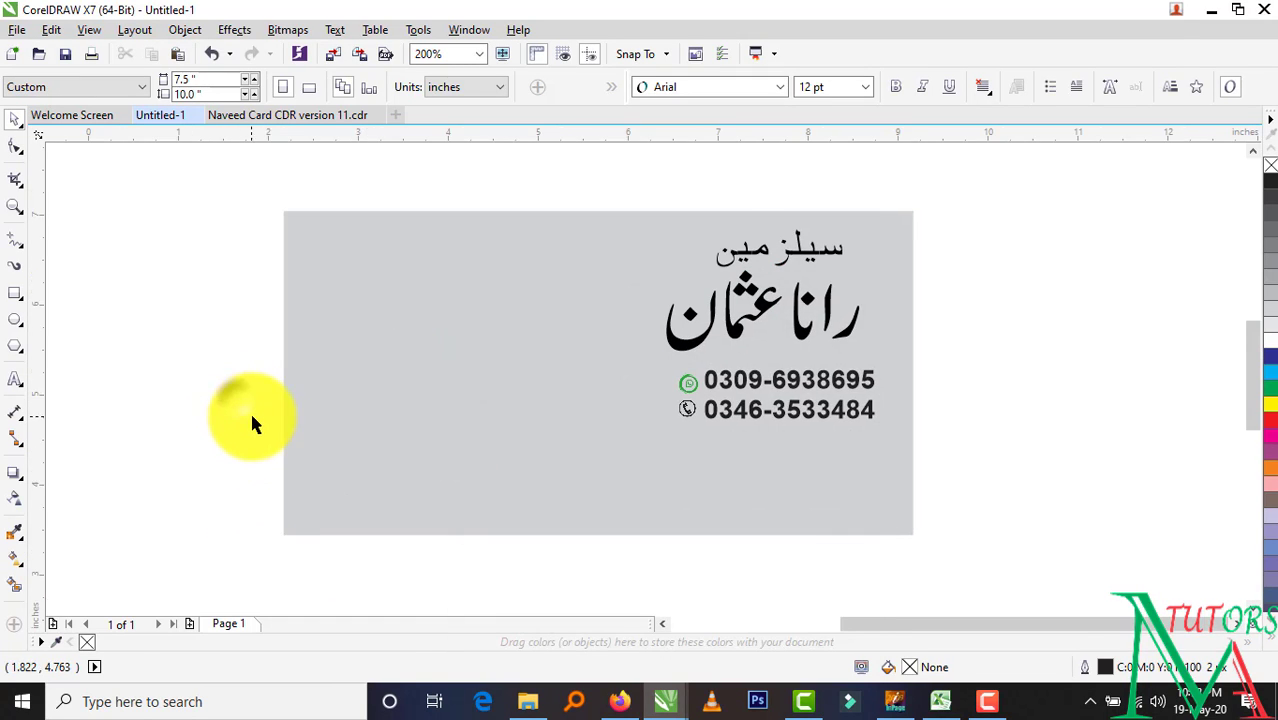
scroll(255, 415, down, 1)
scroll(408, 335, up, 1)
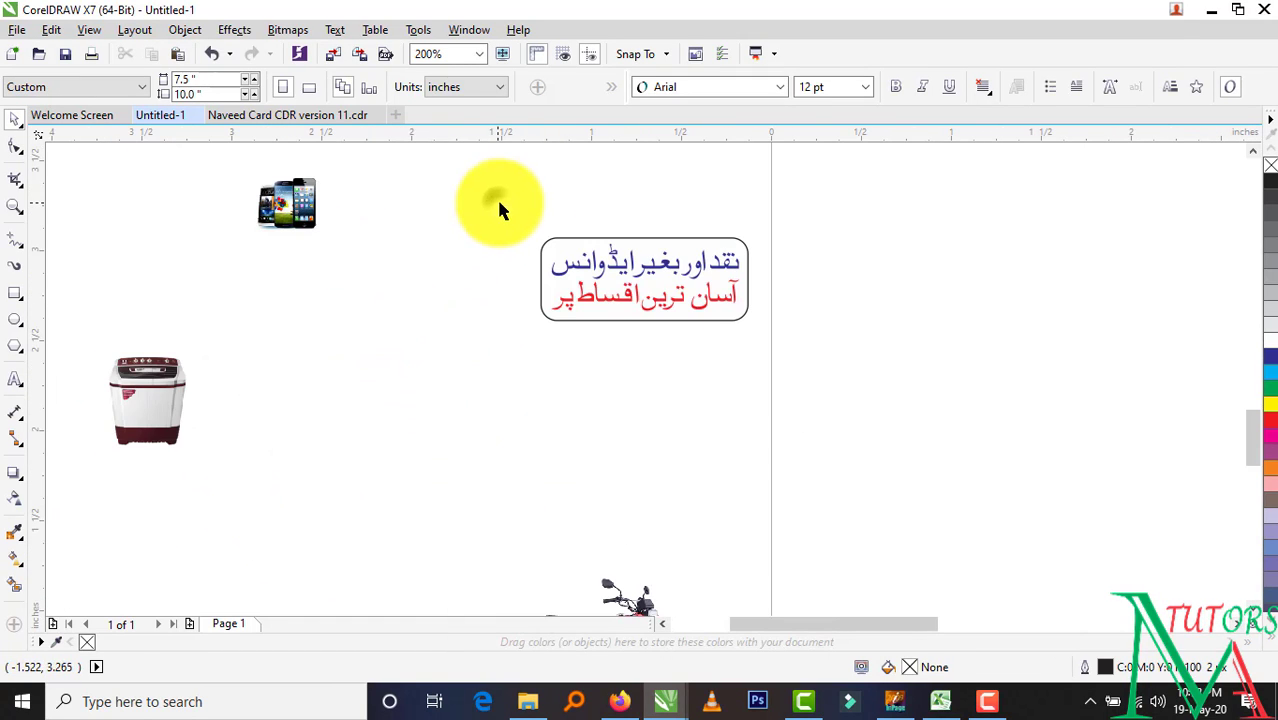
drag(496, 197, 693, 422)
Drag the installment box onto the card below the phone numbers
scroll(685, 341, down, 1)
drag(685, 341, 1056, 224)
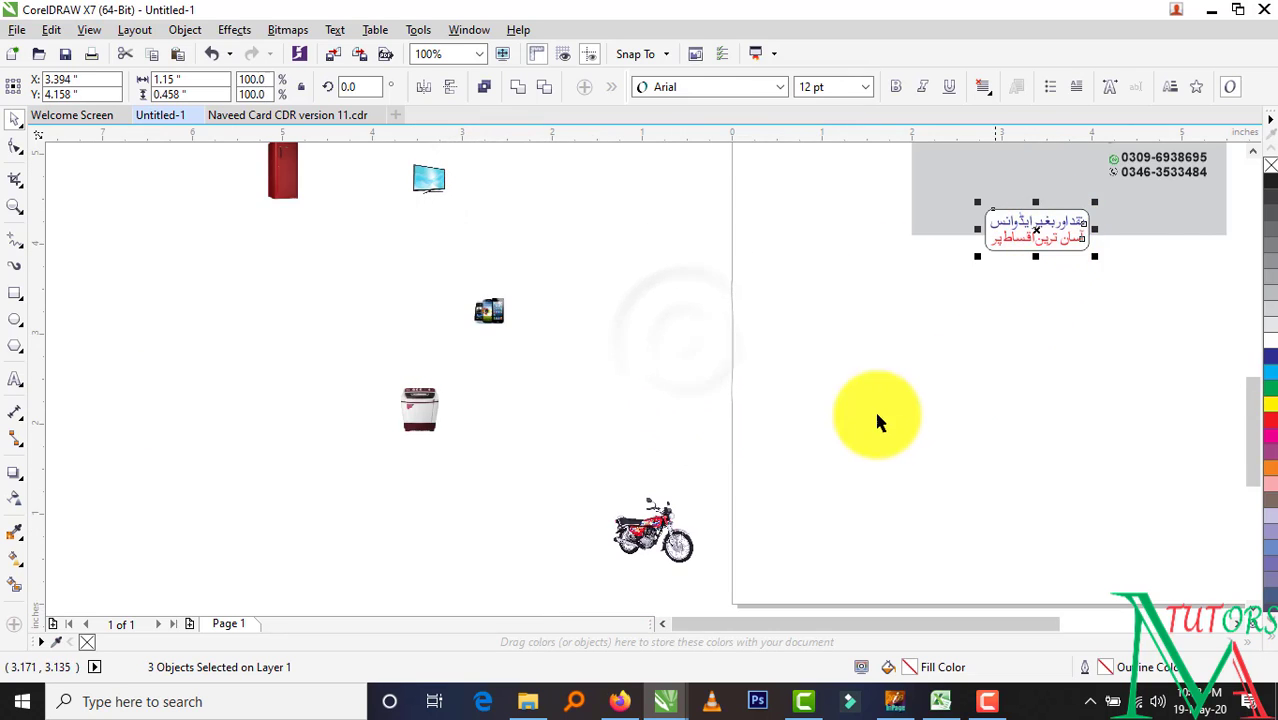
scroll(539, 294, up, 1)
scroll(547, 345, up, 1)
drag(547, 345, 1058, 282)
scroll(1022, 484, down, 1)
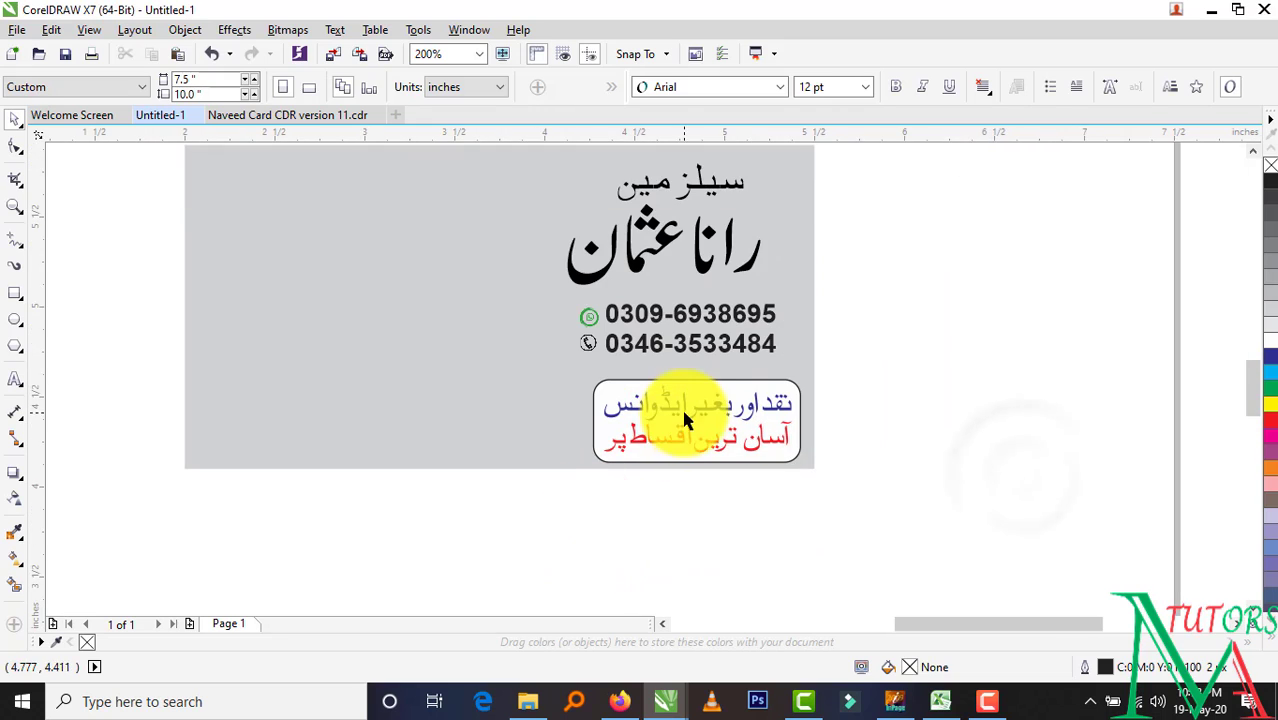
Try red, green, blue, black and cyan fills on the box, then keep it white
click(702, 386)
click(1272, 423)
click(1271, 390)
click(1270, 356)
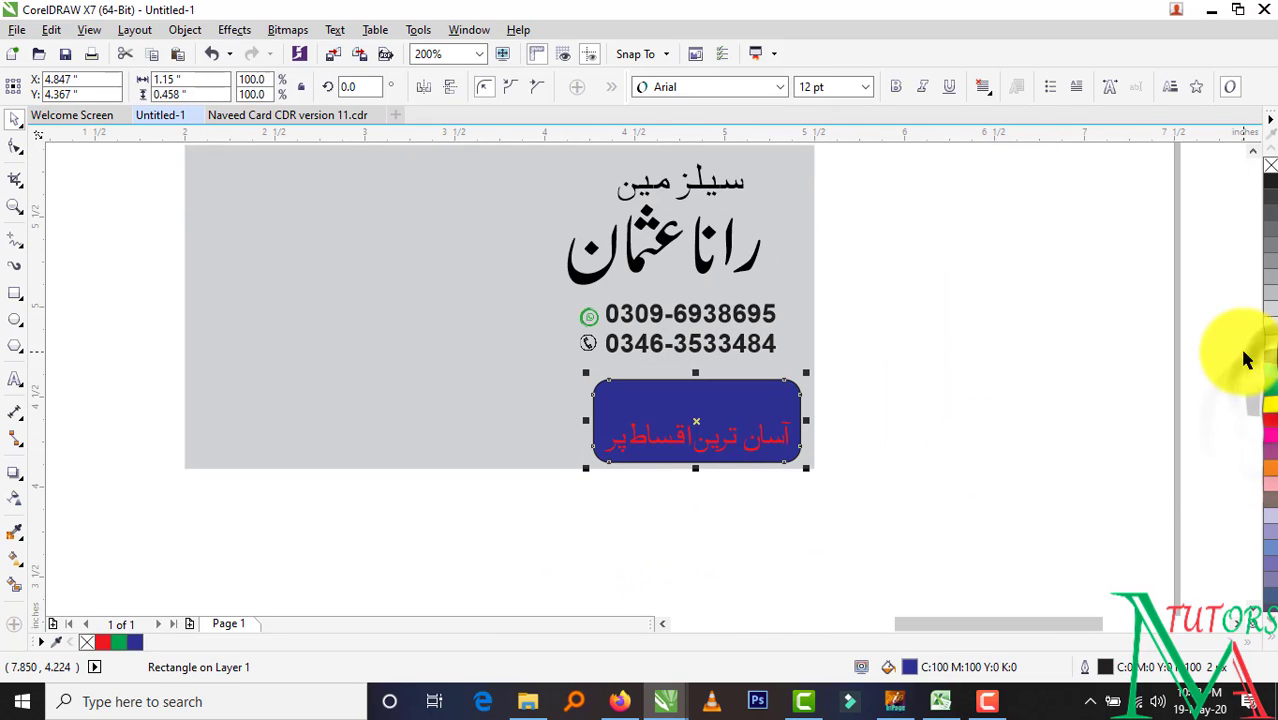
click(1271, 341)
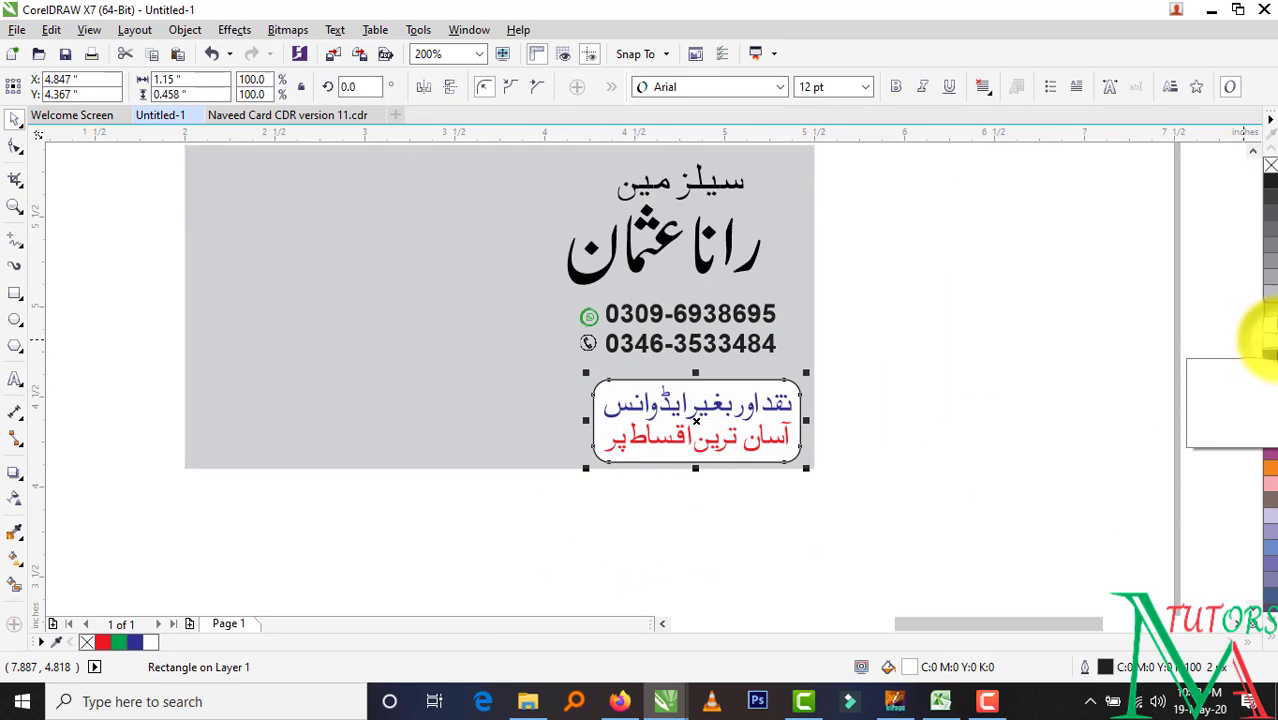
click(1272, 188)
click(1271, 423)
click(1270, 340)
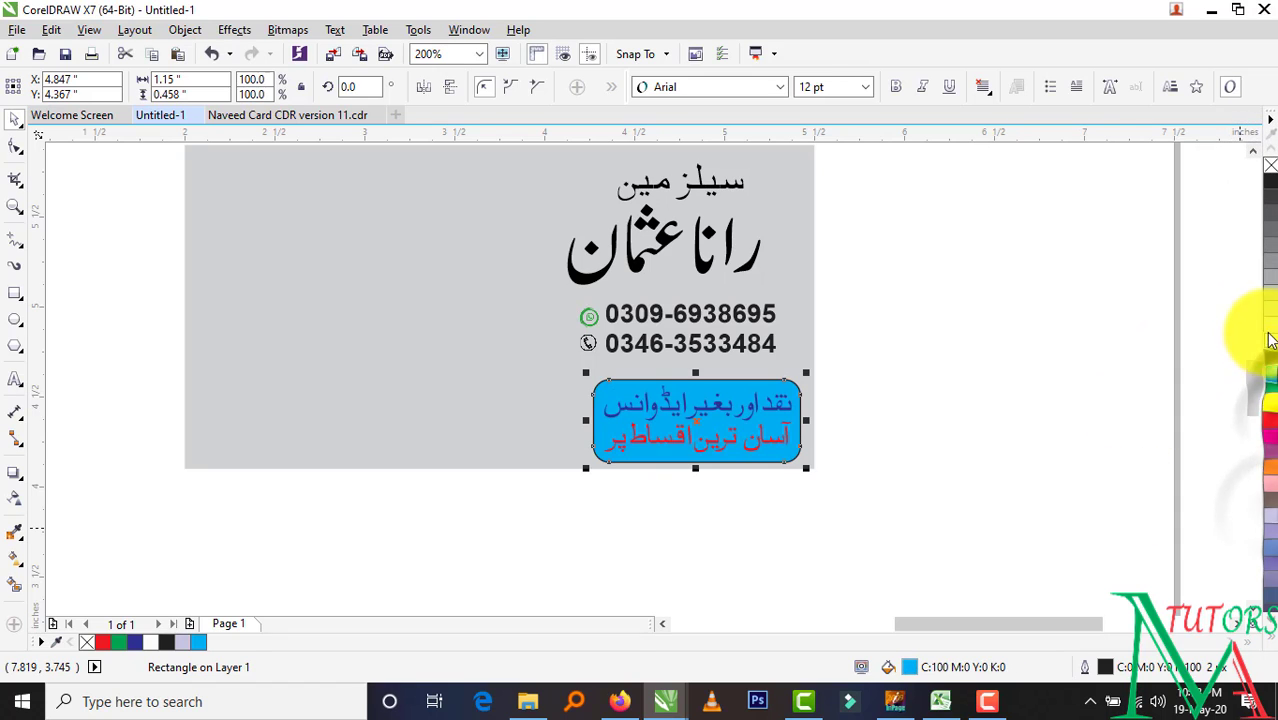
click(1270, 344)
click(1000, 384)
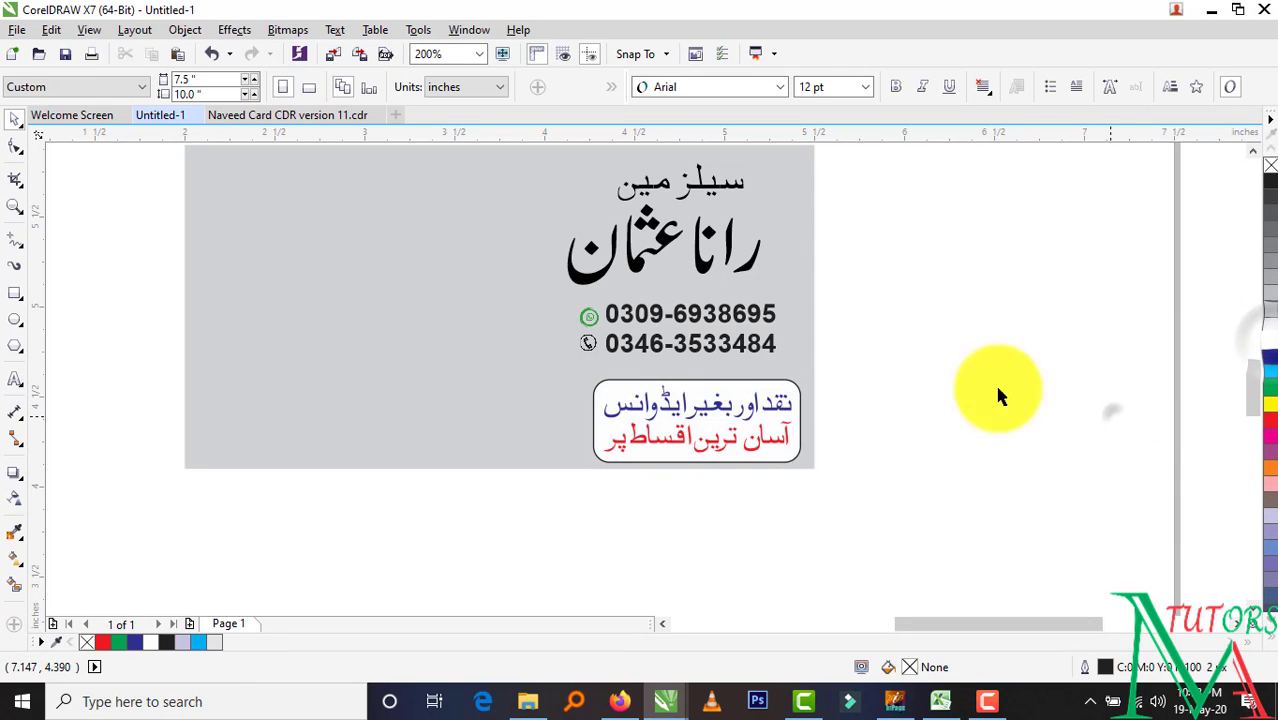
Marquee-select the box with its two text lines and nudge it up and left
click(268, 518)
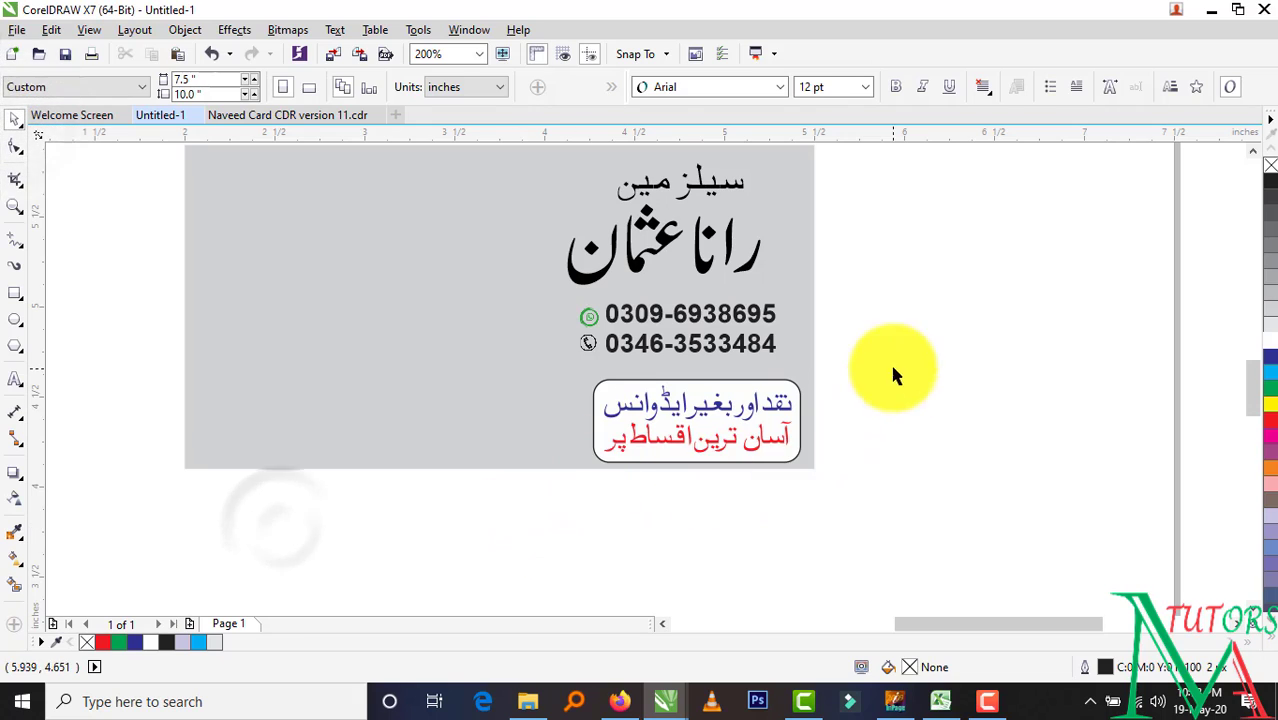
drag(888, 362, 512, 509)
key(Up)
key(Up)
key(Up)
key(Up)
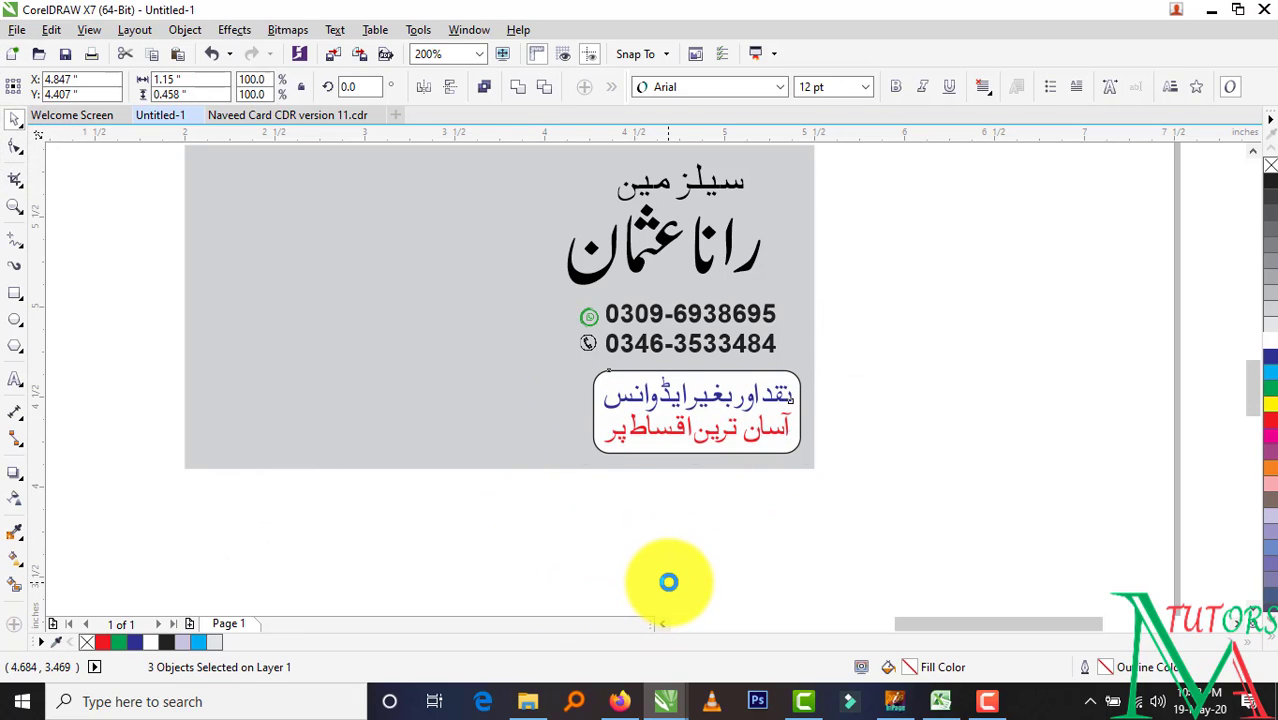
key(Right)
key(Left)
key(Left)
key(Up)
key(Left)
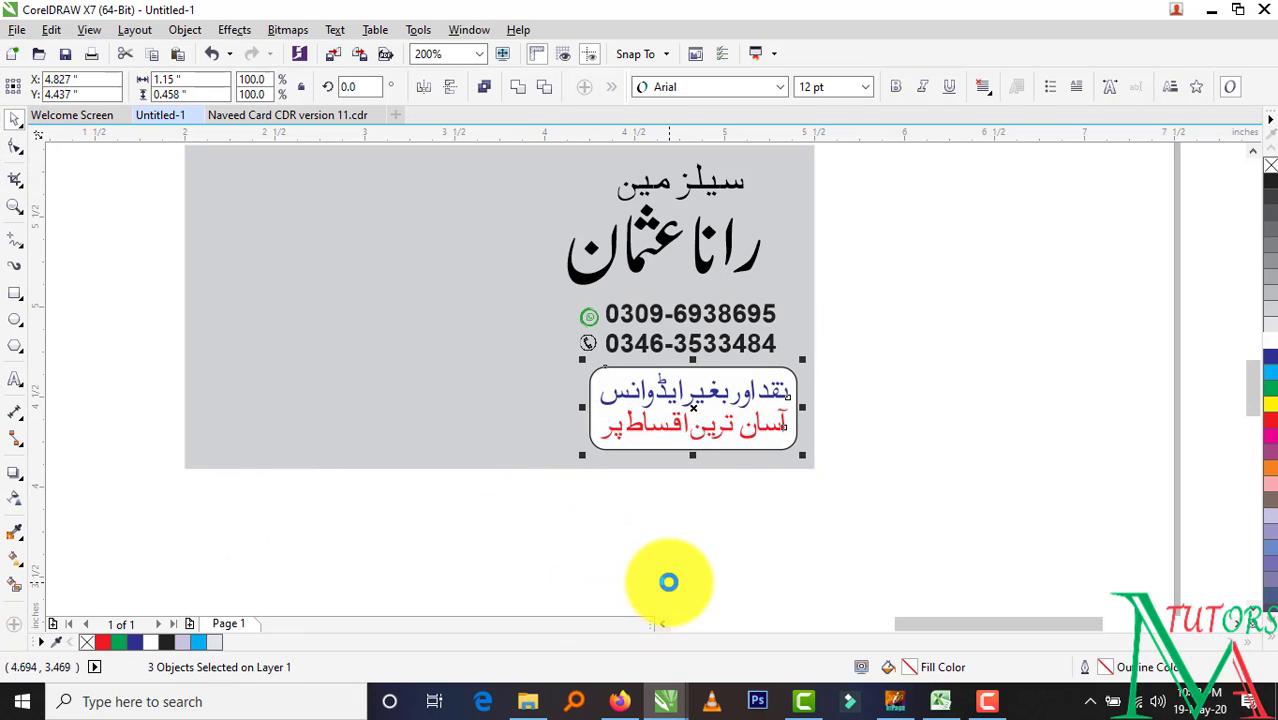
mouse_move(664, 700)
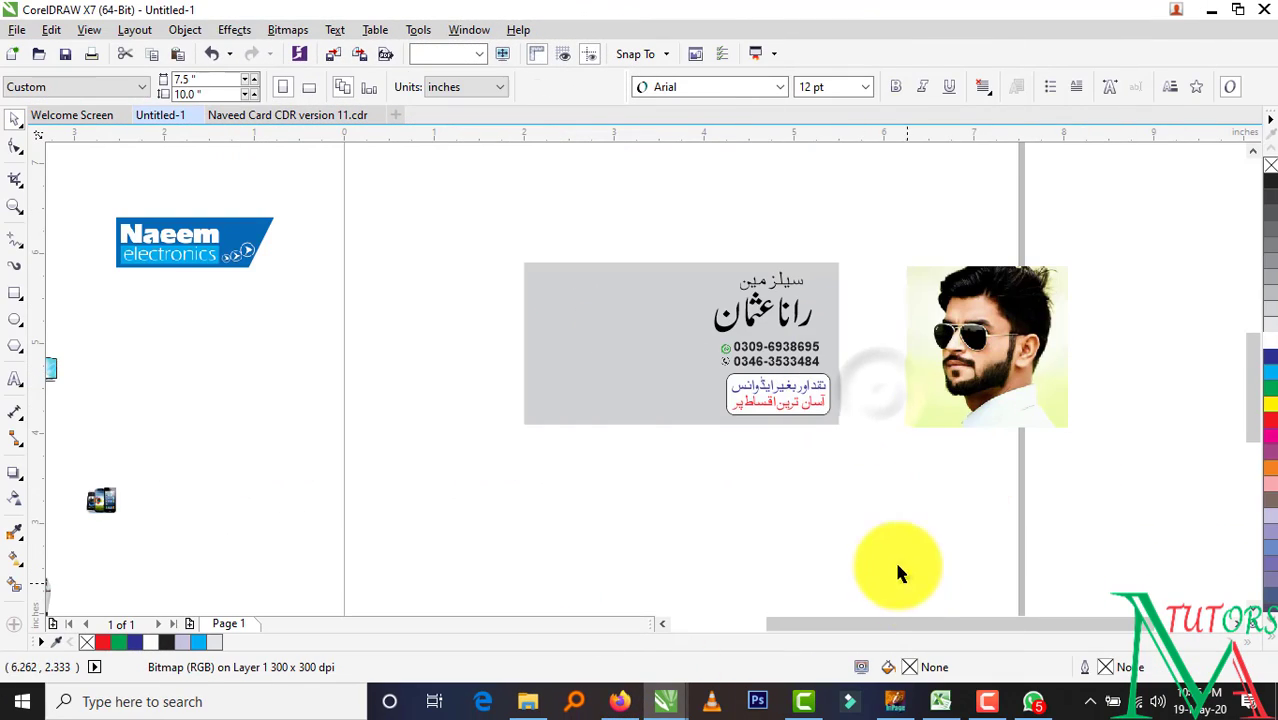
Draw a circle beside the card with the Ellipse tool
click(15, 320)
drag(292, 336, 410, 443)
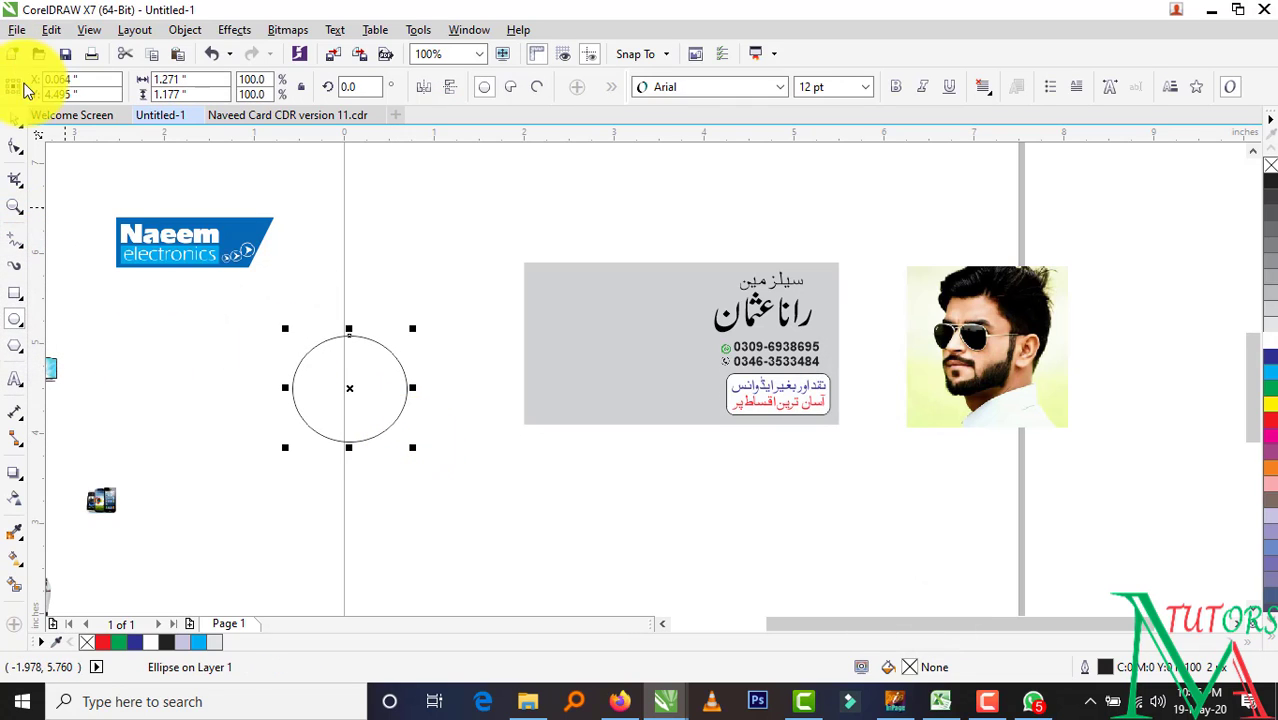
click(15, 118)
click(374, 256)
Trial a PowerClip of the man's photo into the circle, then undo it
click(1050, 338)
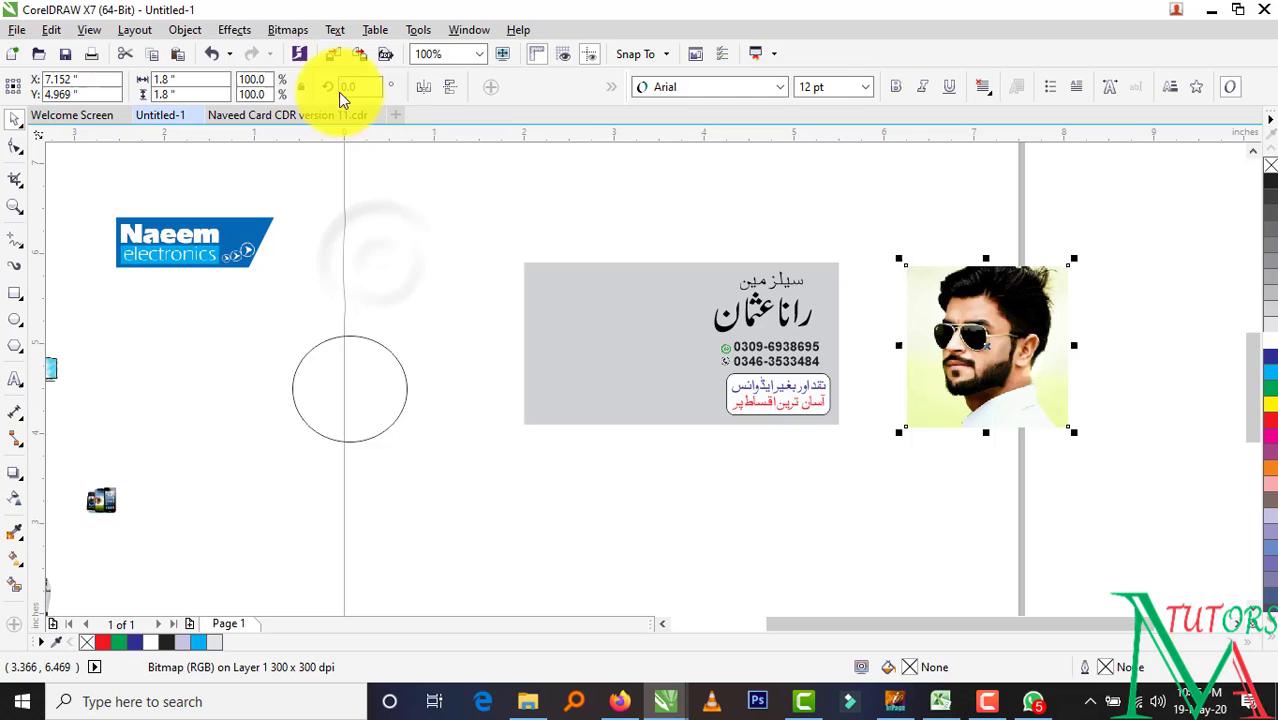
click(234, 30)
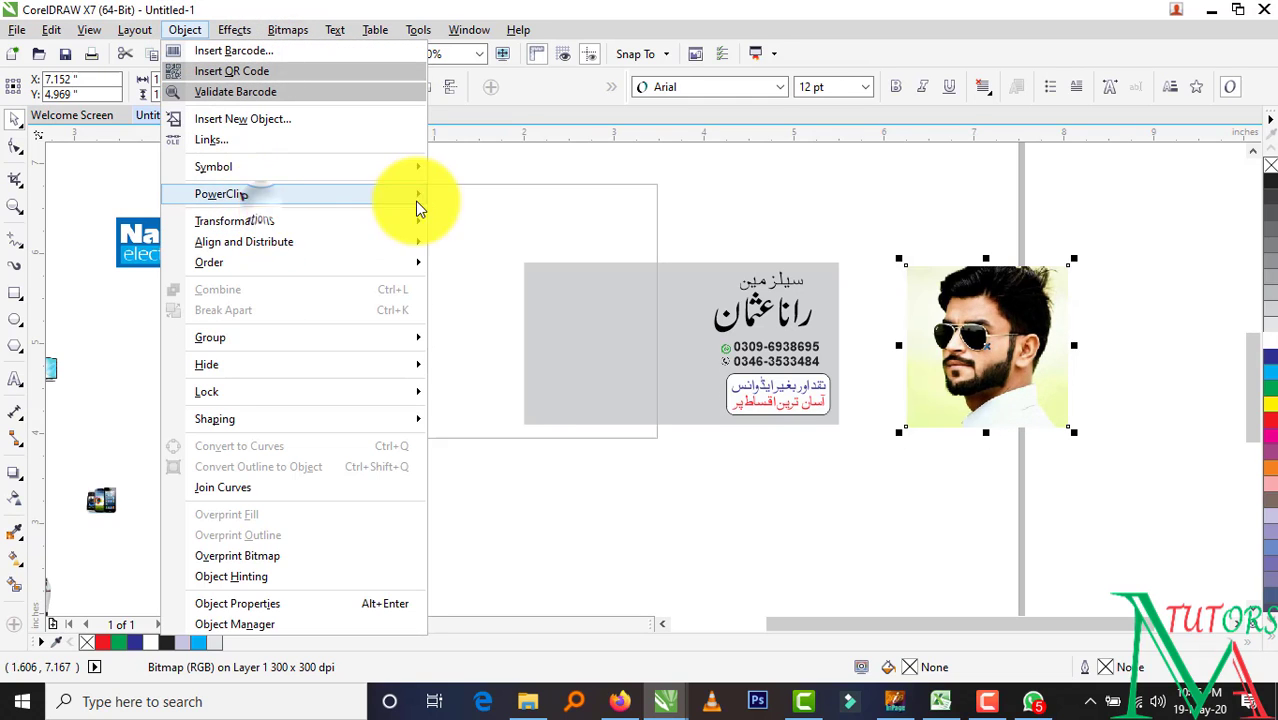
mouse_move(415, 196)
click(485, 194)
click(330, 405)
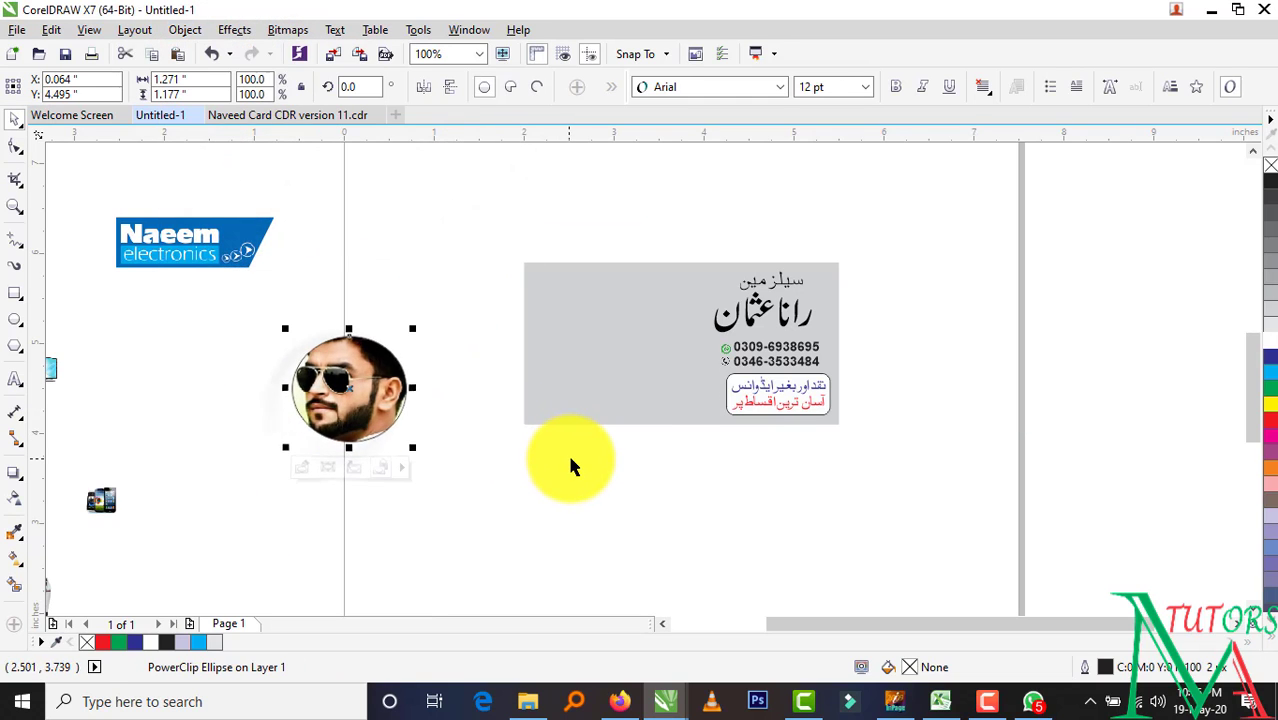
key(ctrl+z)
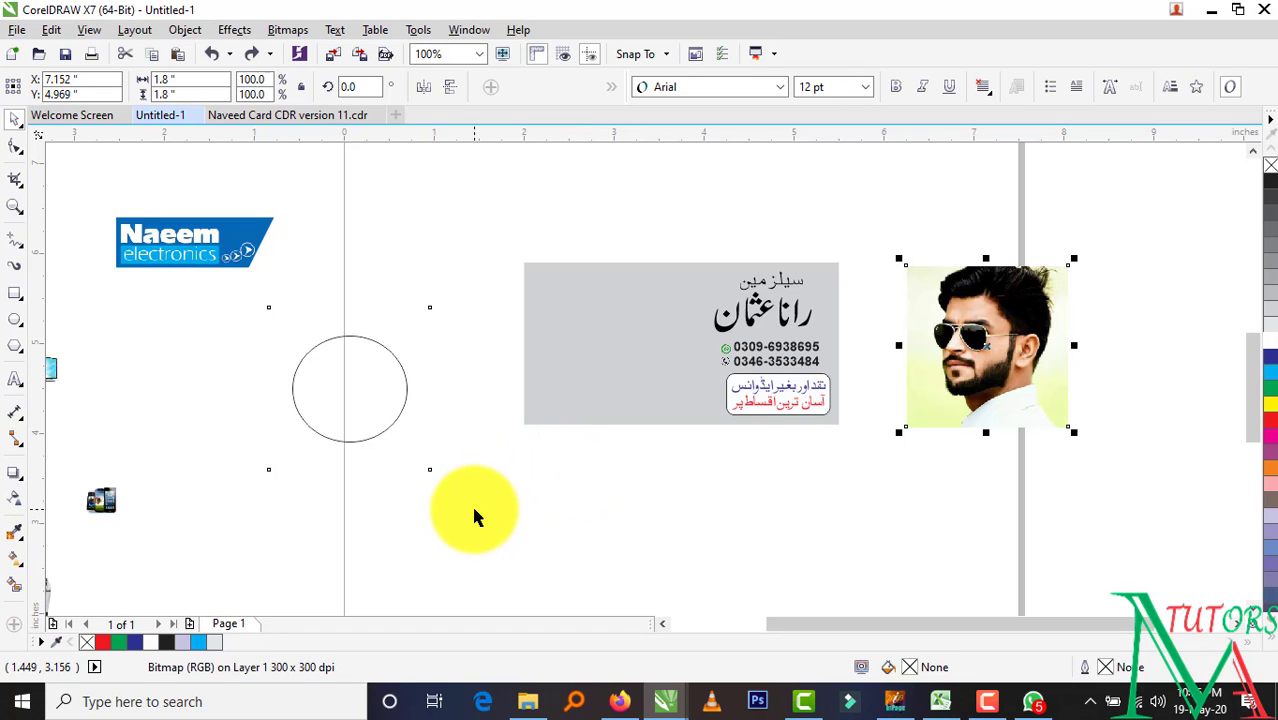
click(422, 470)
click(178, 350)
Move the circle over the photo and resize it to frame the man's head
drag(440, 405, 1090, 348)
scroll(1100, 345, up, 1)
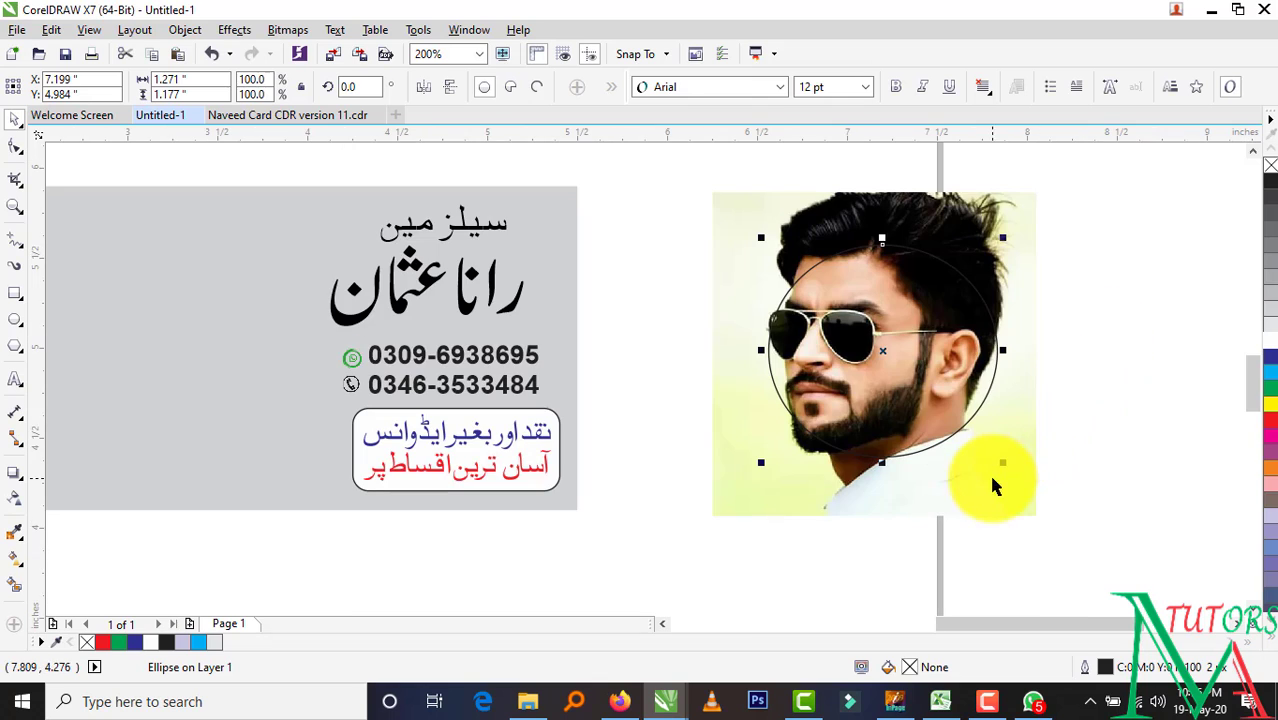
drag(1001, 464, 1070, 534)
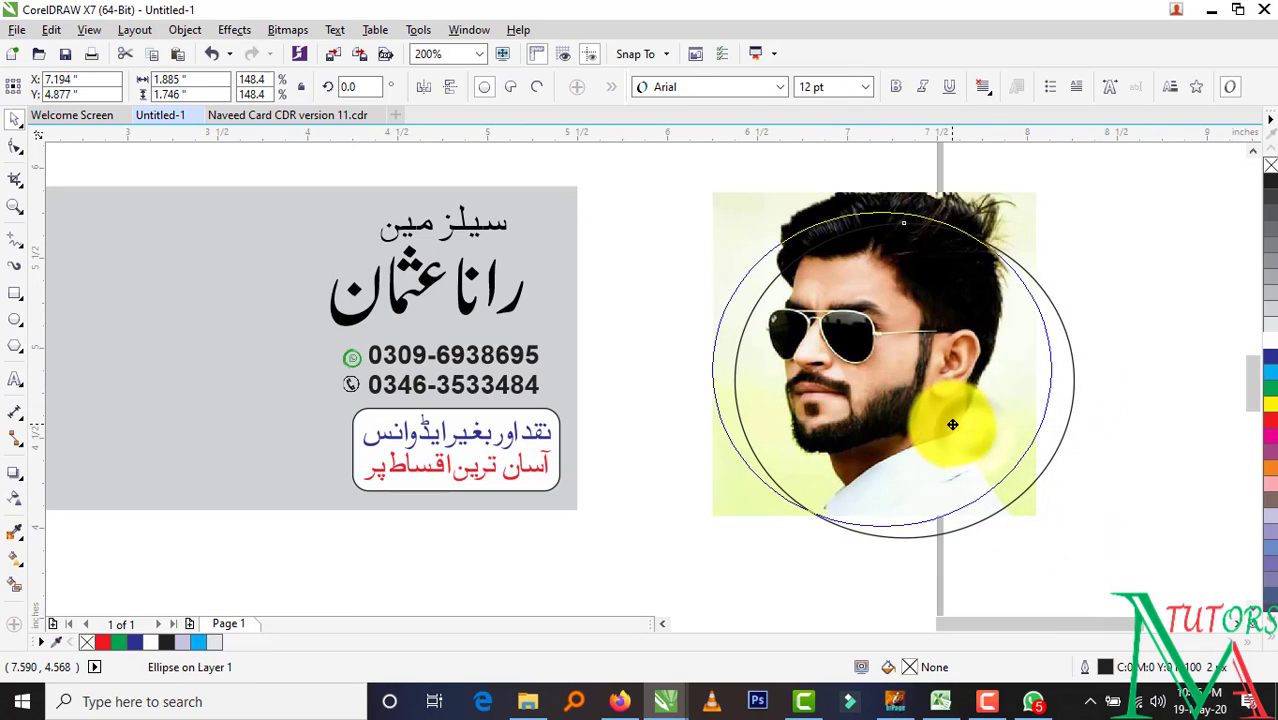
drag(1056, 205, 1037, 215)
drag(944, 347, 944, 331)
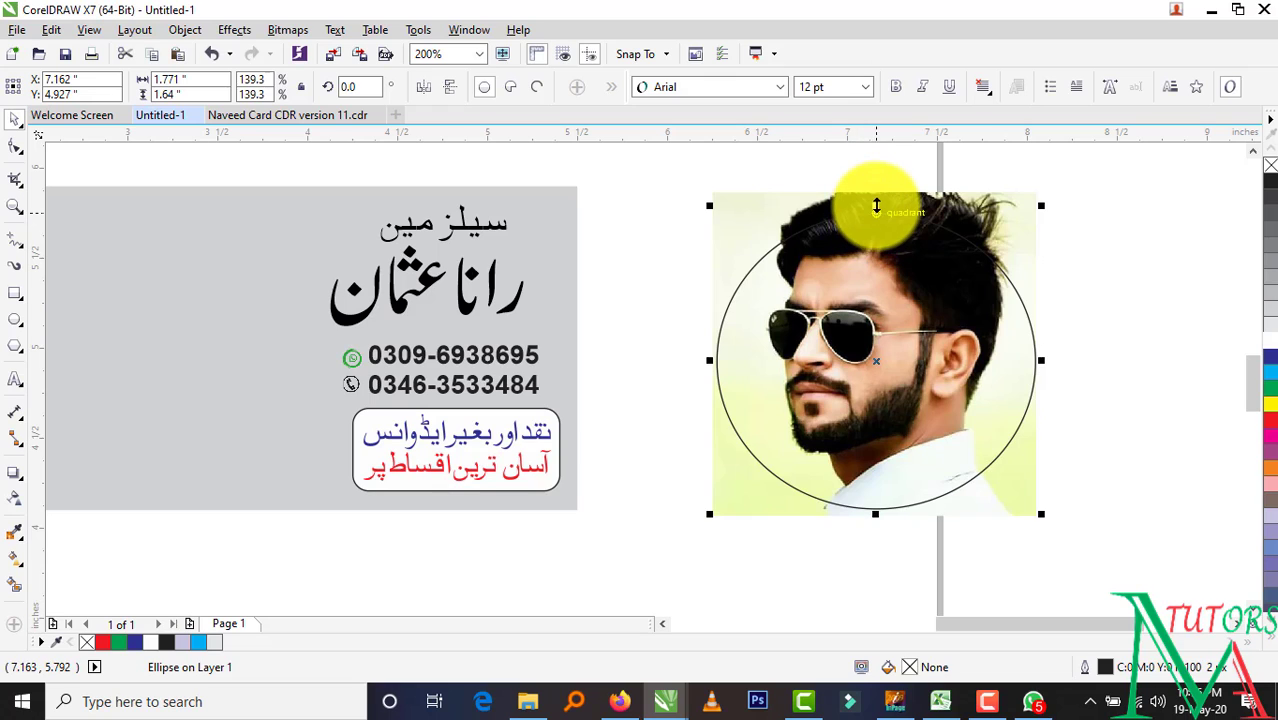
drag(876, 206, 876, 189)
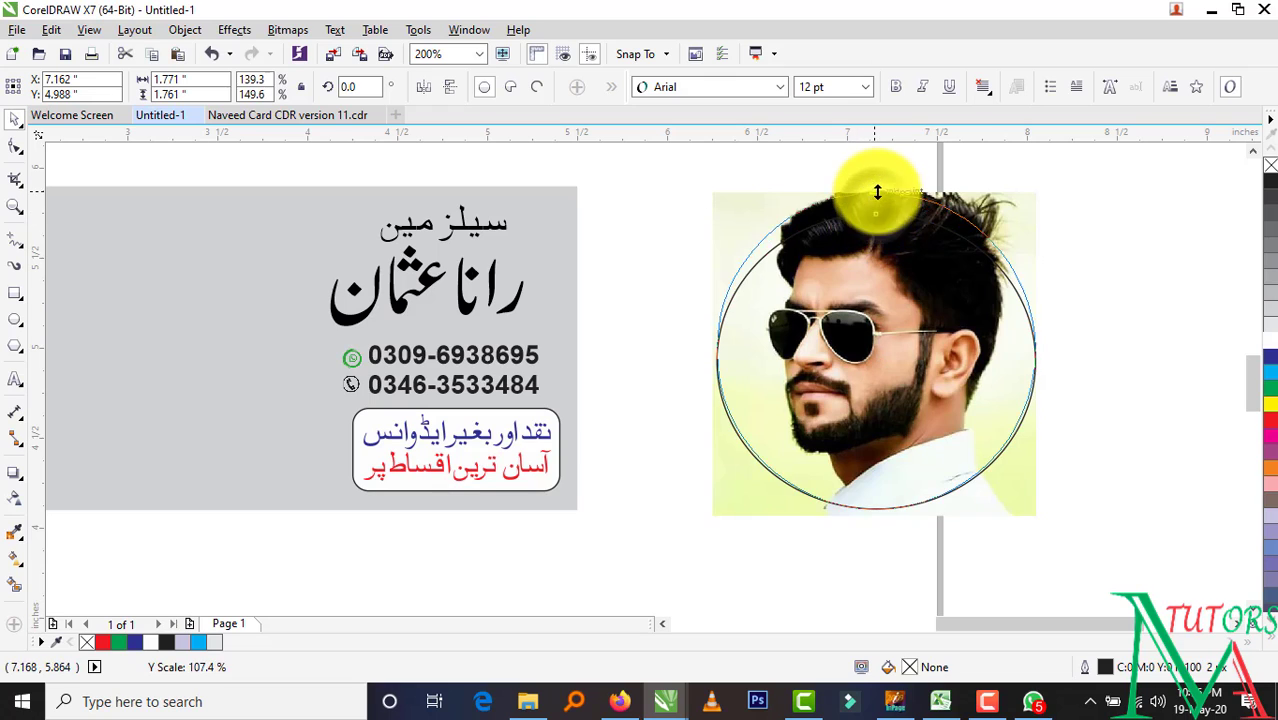
click(1107, 366)
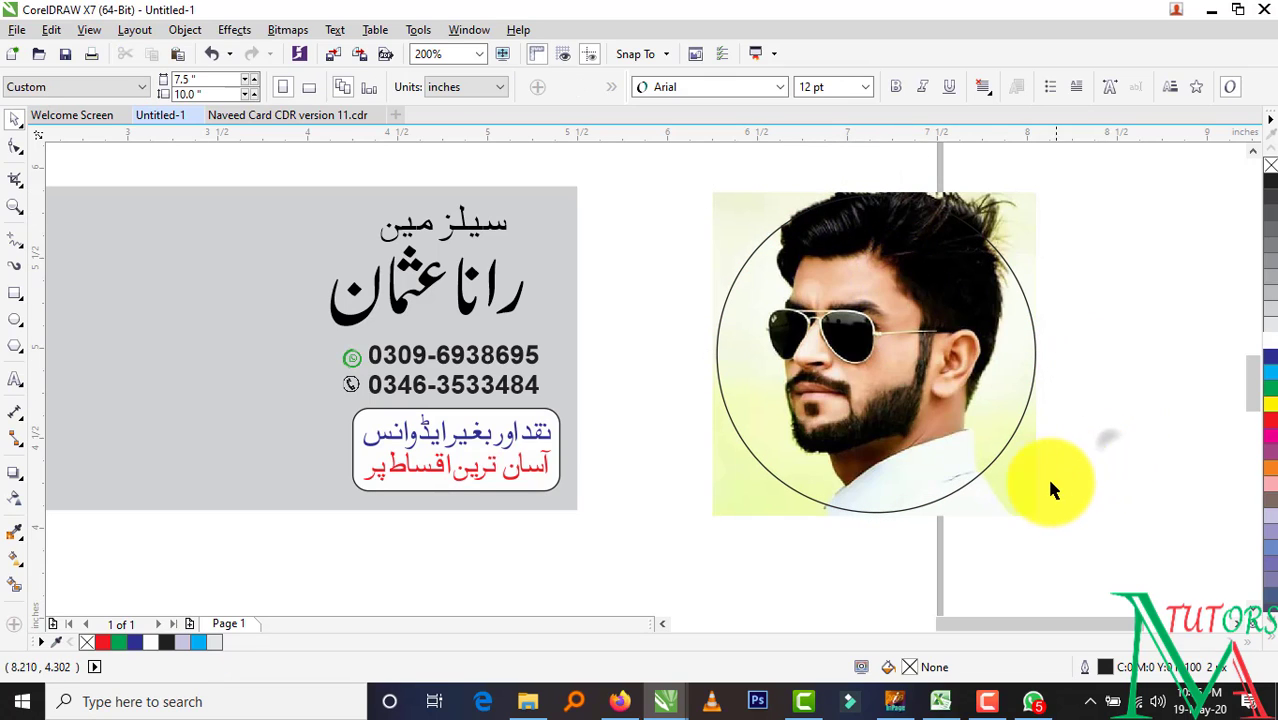
click(1020, 480)
click(185, 29)
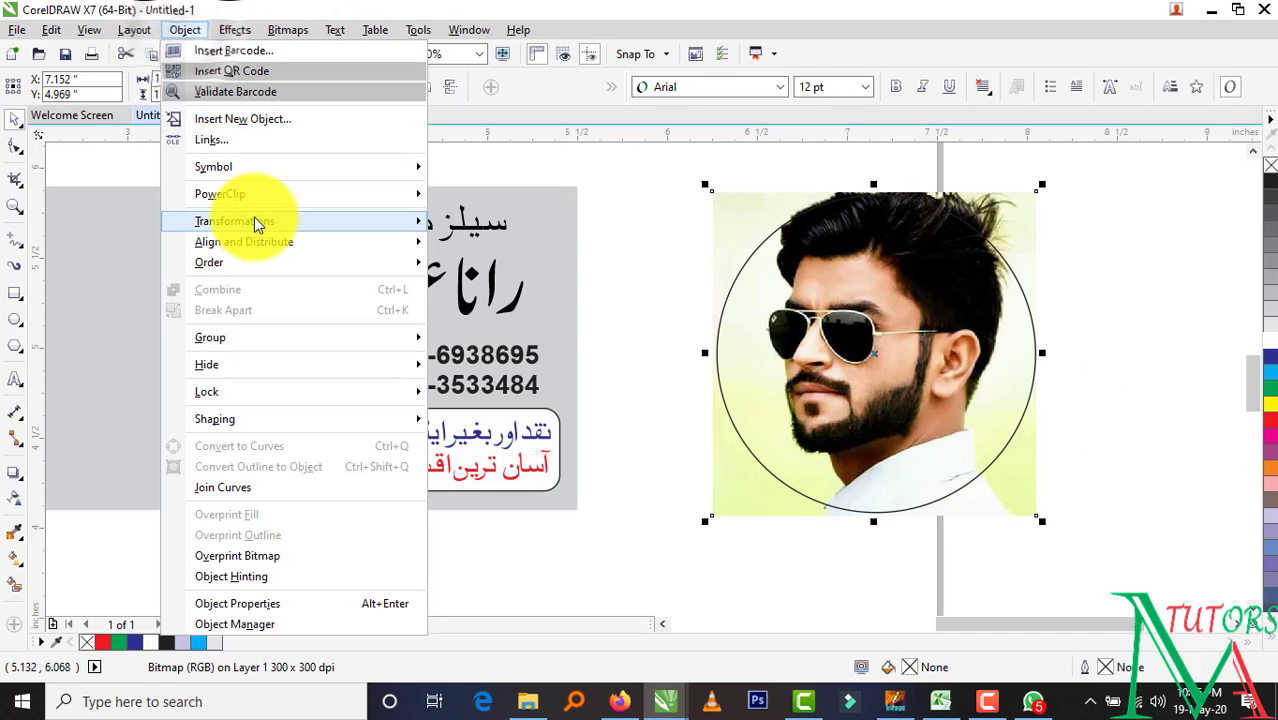
Clip the portrait photo into the circle frame with PowerClip Place Inside Frame
click(470, 195)
click(768, 331)
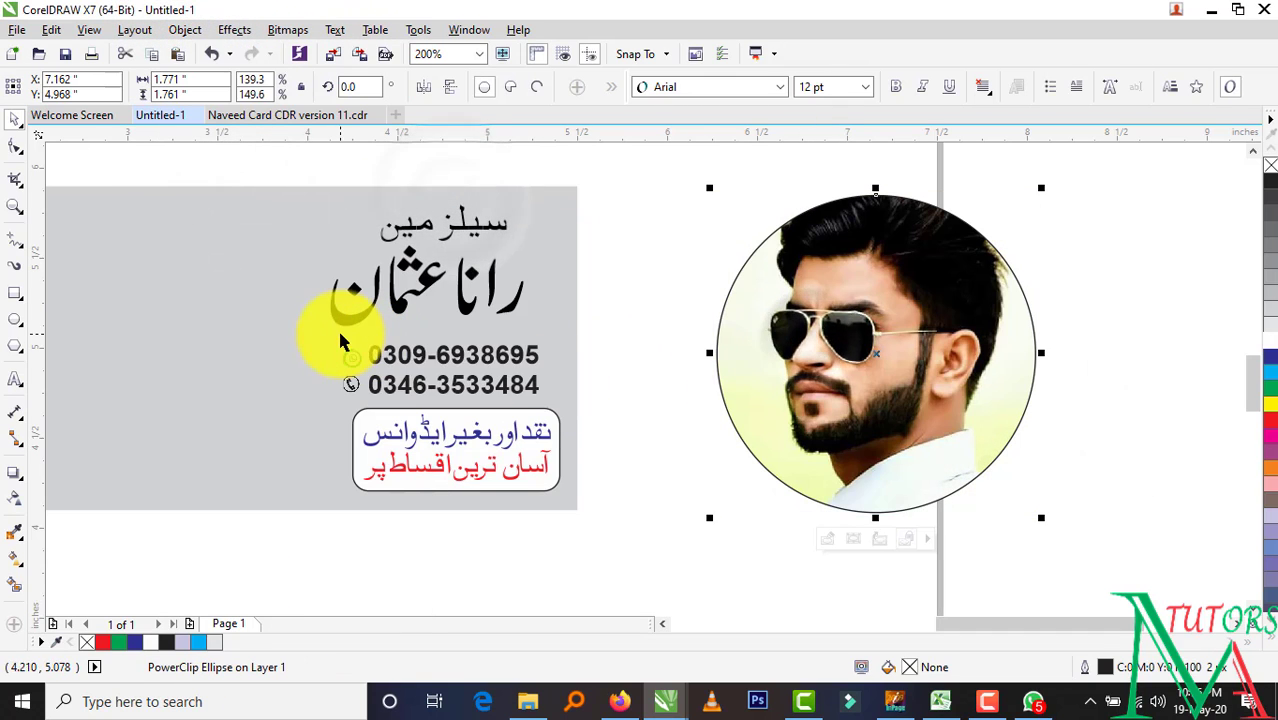
click(14, 117)
click(671, 538)
click(893, 352)
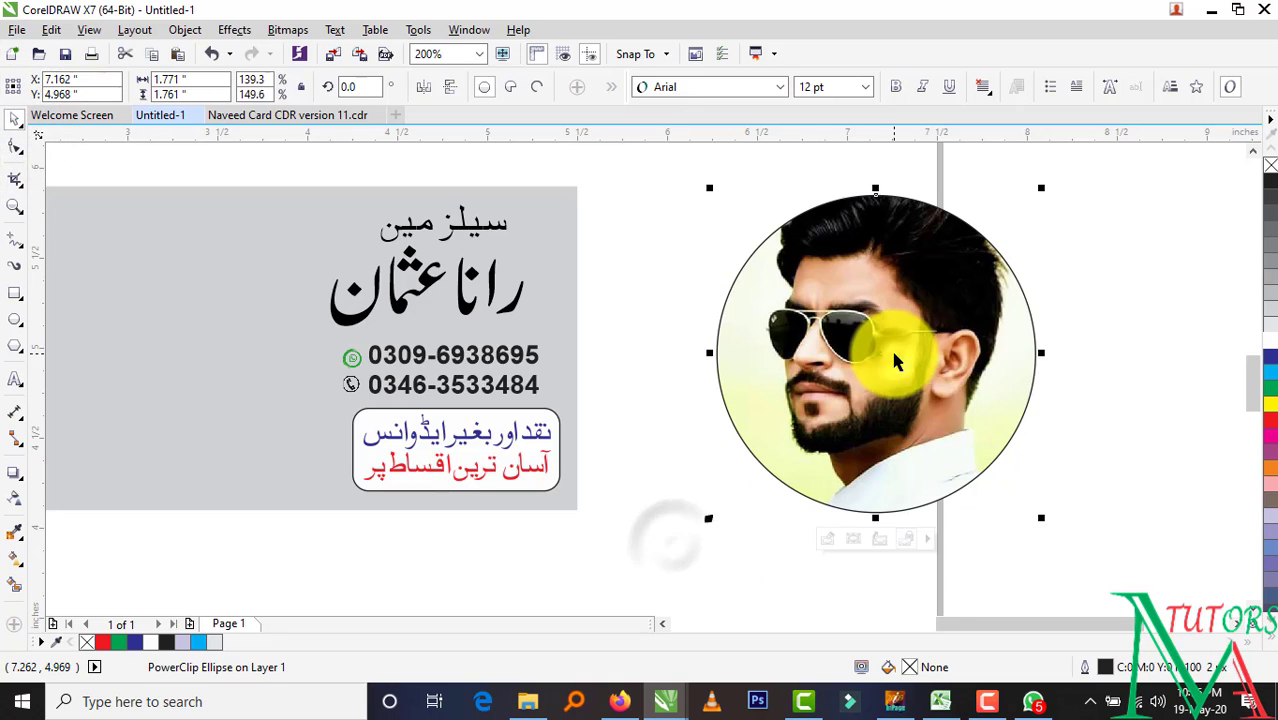
Move the round photo onto the card and shrink it to fit
scroll(893, 360, down, 1)
drag(893, 360, 566, 367)
drag(645, 279, 585, 360)
scroll(585, 360, up, 1)
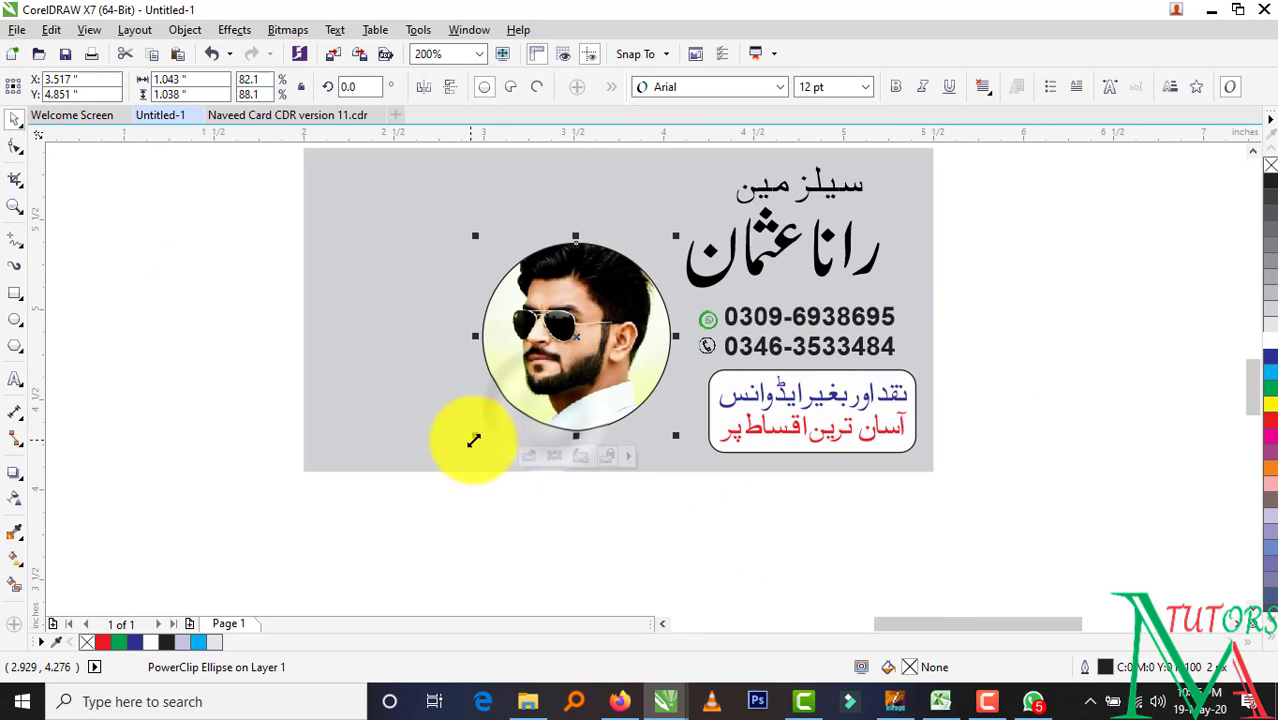
drag(473, 440, 557, 354)
Position the round photo beside the phone numbers, nudging it right and down
click(702, 522)
click(607, 299)
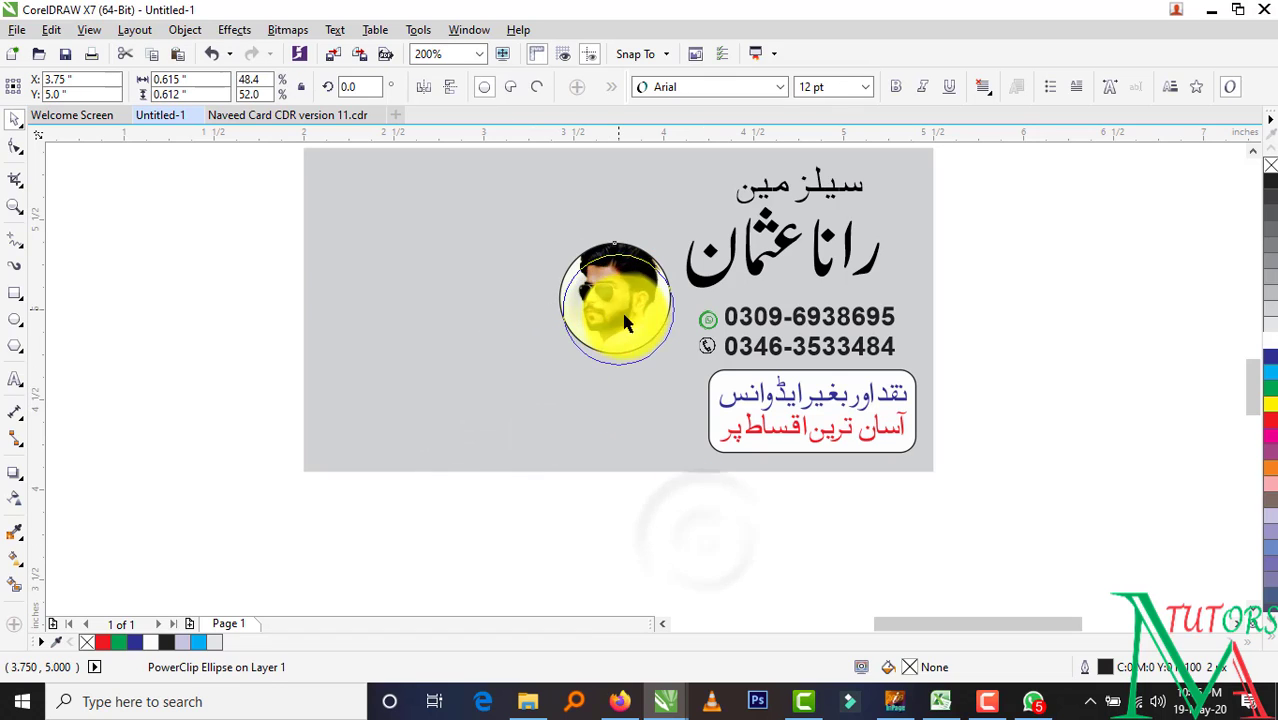
click(665, 514)
drag(624, 314, 613, 283)
key(Right)
key(Down)
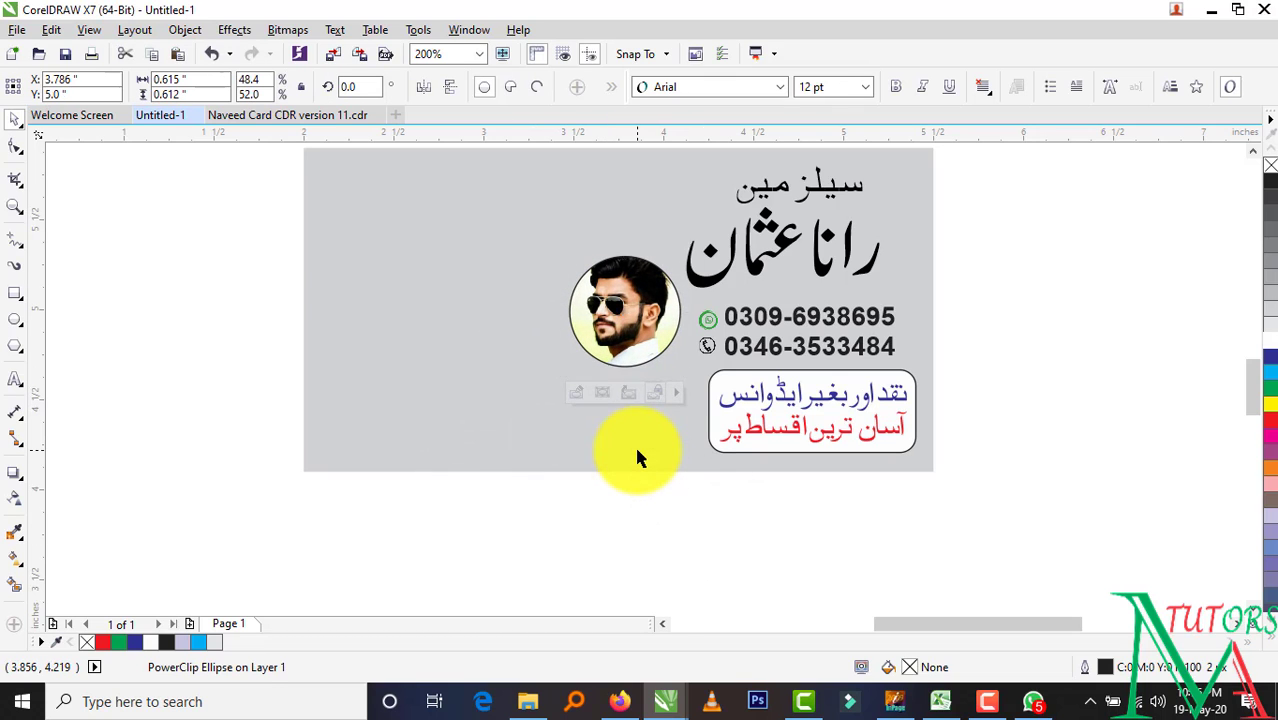
key(Right)
click(673, 497)
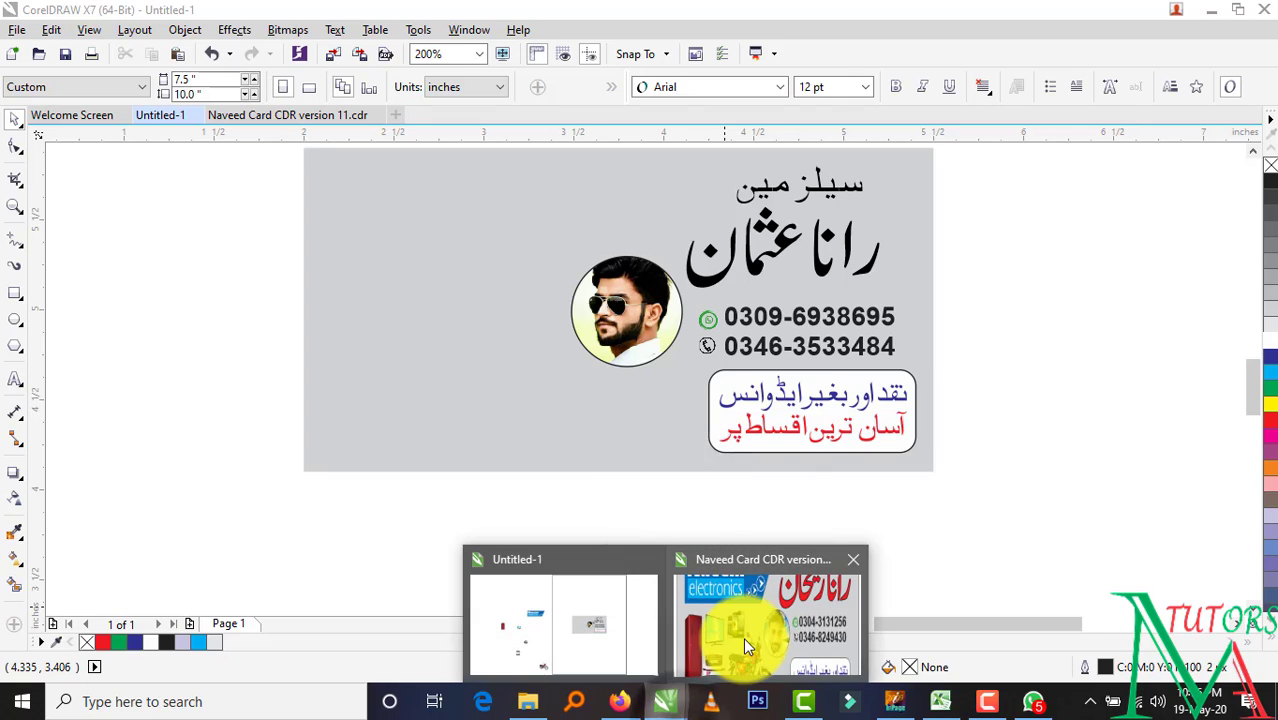
Move the Naeem electronics logo onto the card's top-left and nudge it slightly up-left
scroll(252, 486, down, 1)
scroll(250, 485, down, 1)
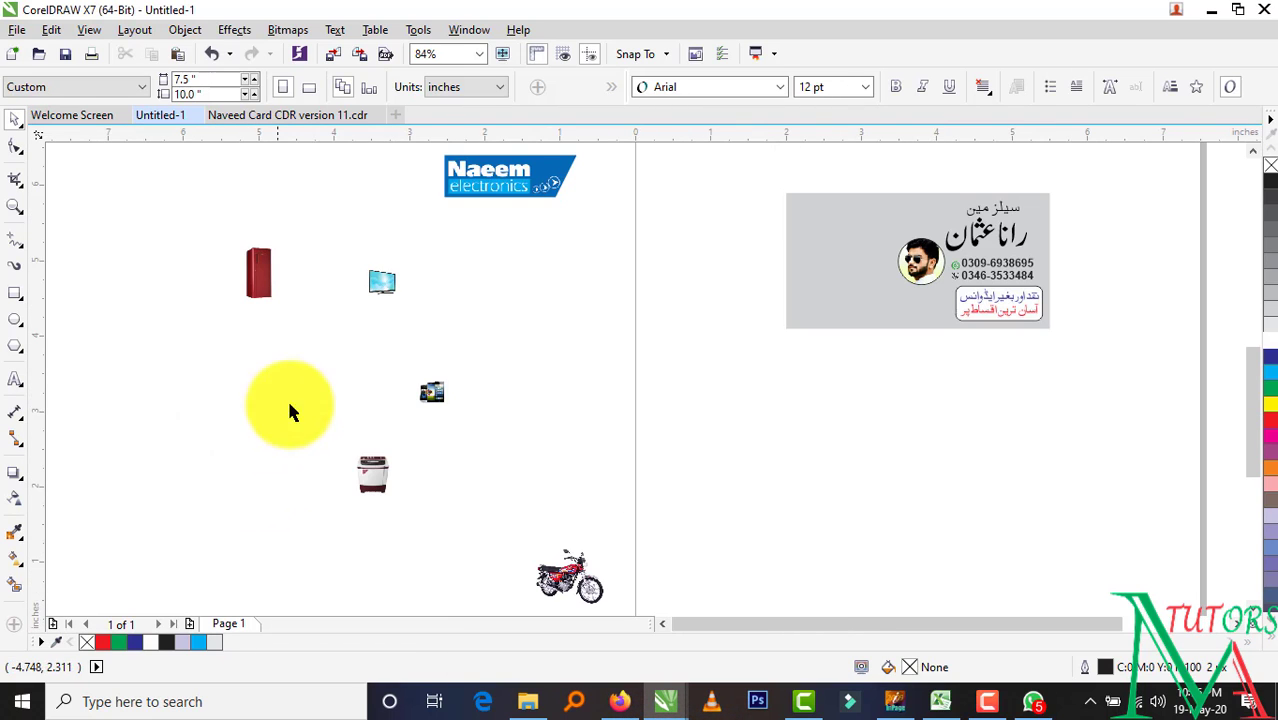
drag(473, 170, 827, 218)
click(15, 206)
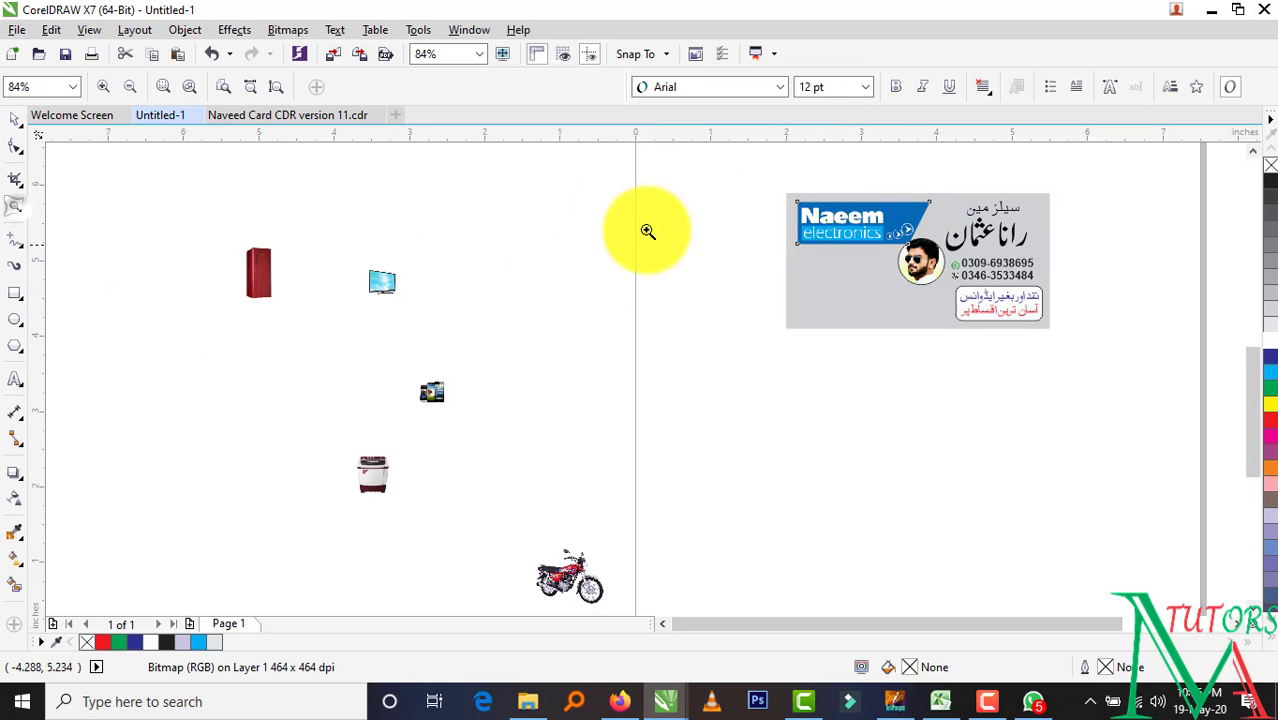
drag(737, 173, 1093, 353)
click(15, 120)
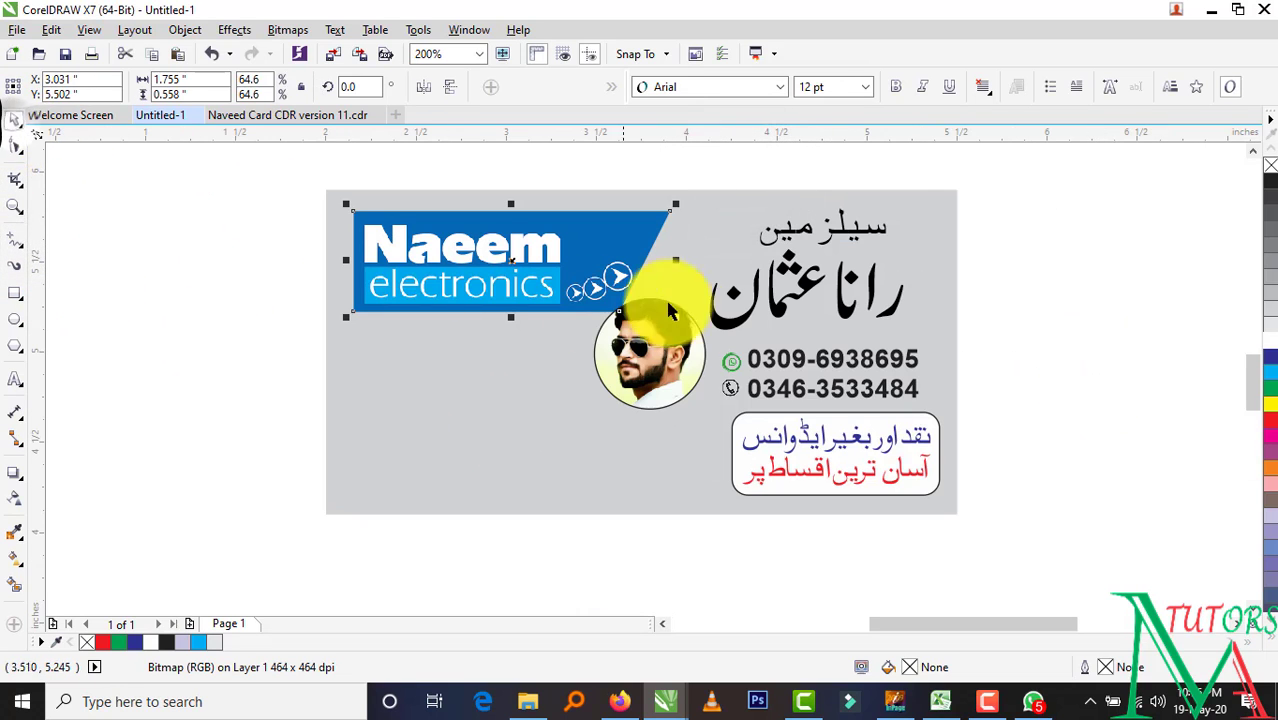
drag(437, 259, 436, 256)
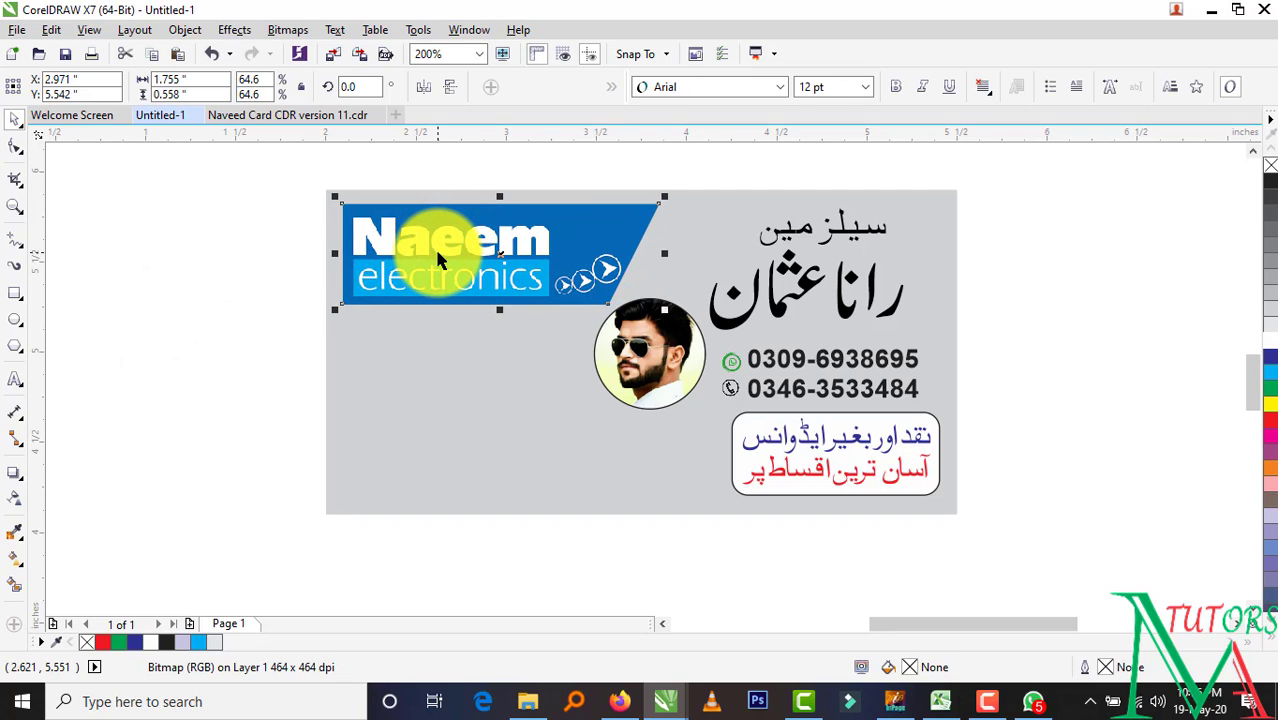
Check the round photo's placement, then return to the card being built
click(228, 357)
click(670, 367)
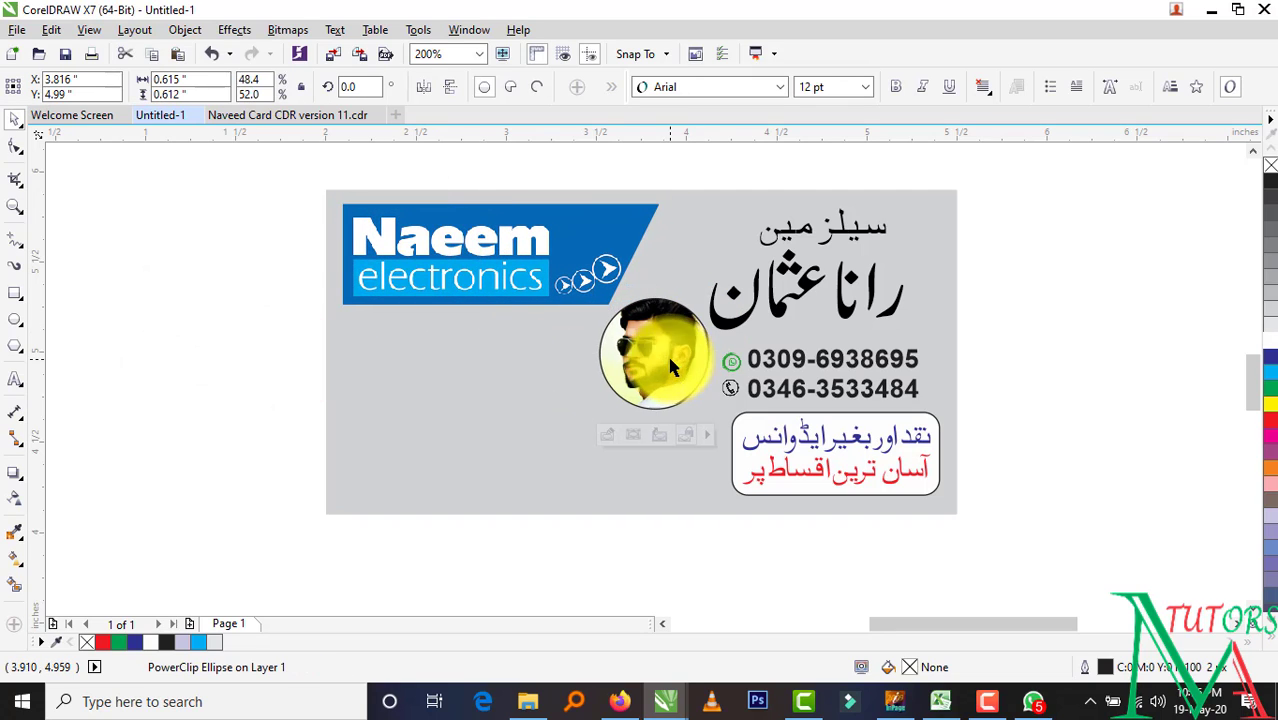
click(1097, 312)
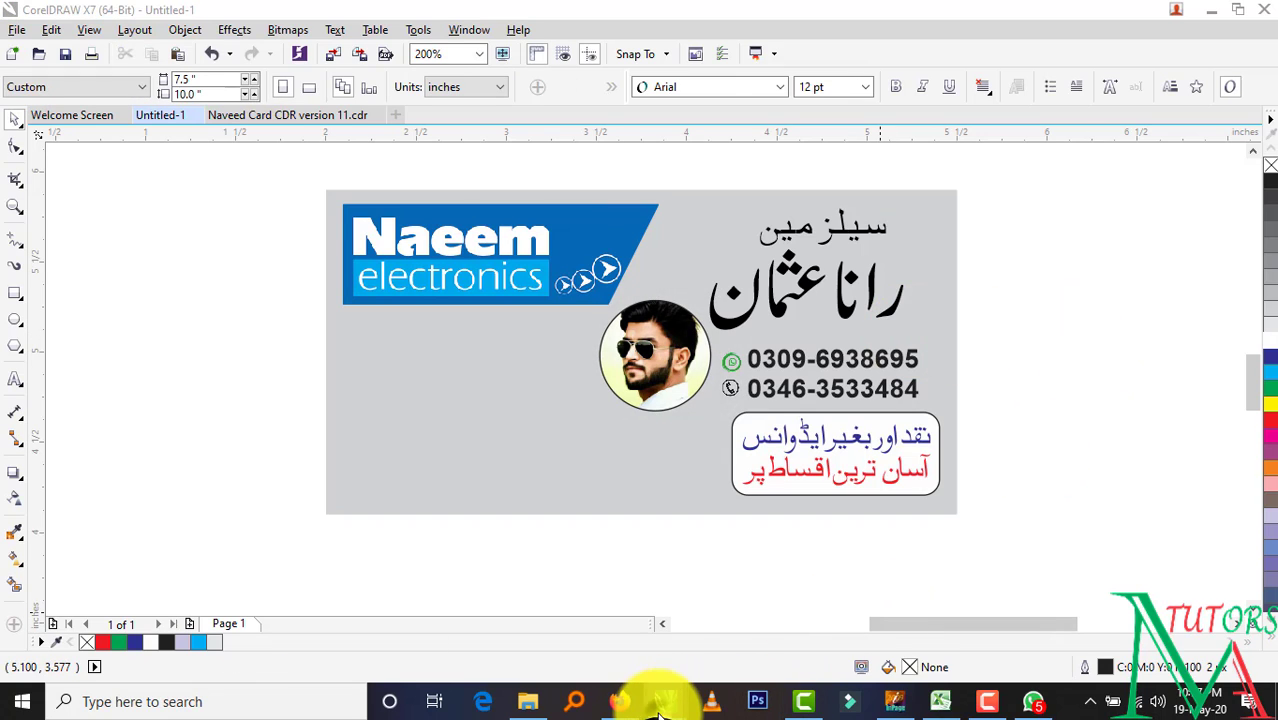
mouse_move(668, 710)
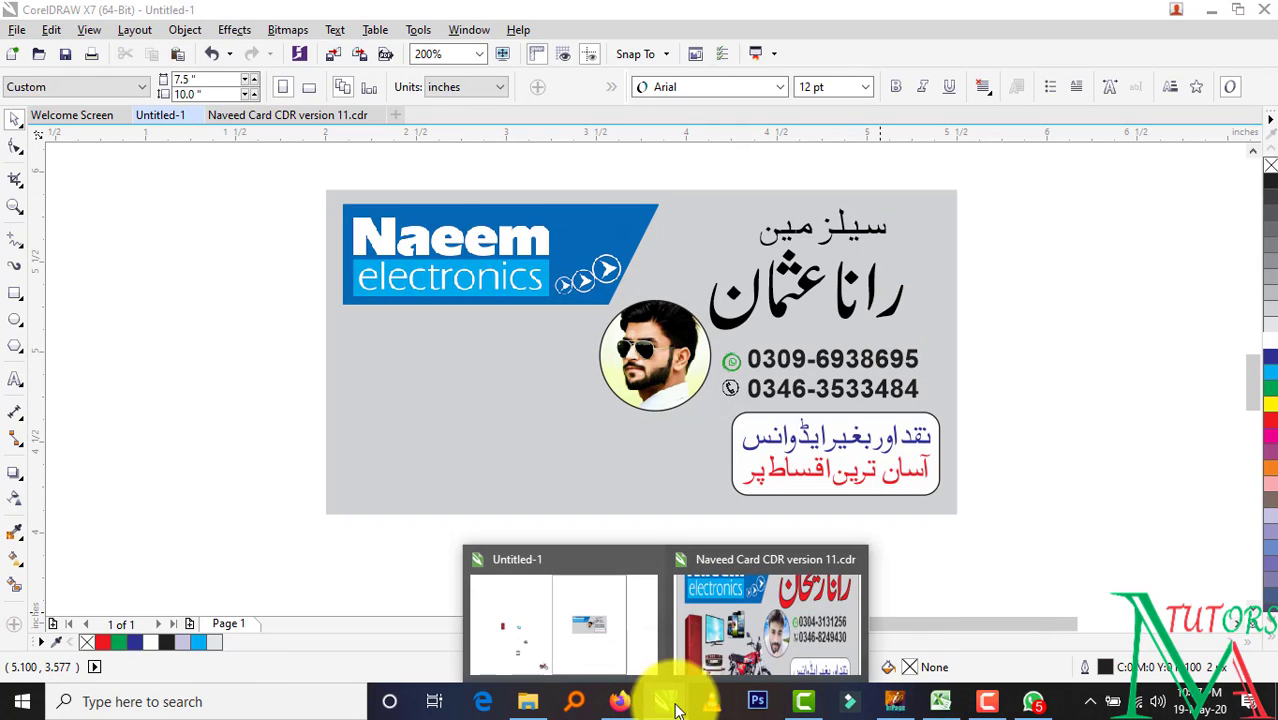
mouse_move(733, 643)
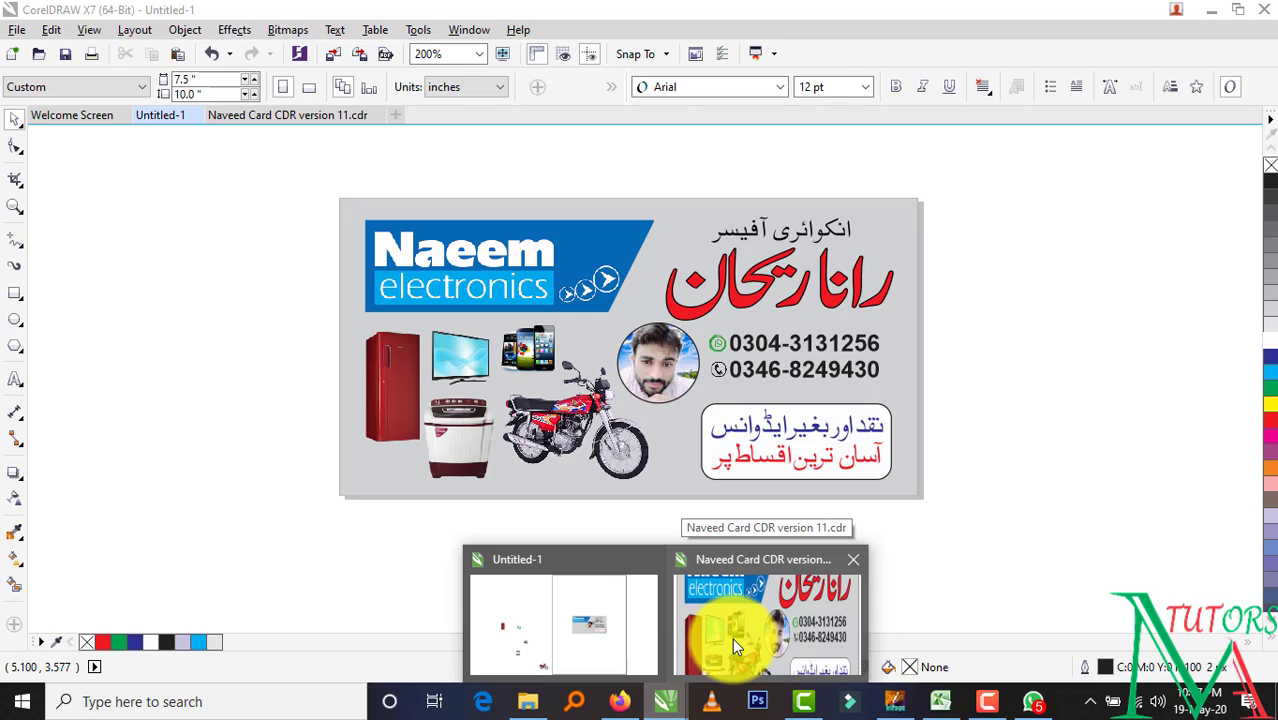
click(163, 478)
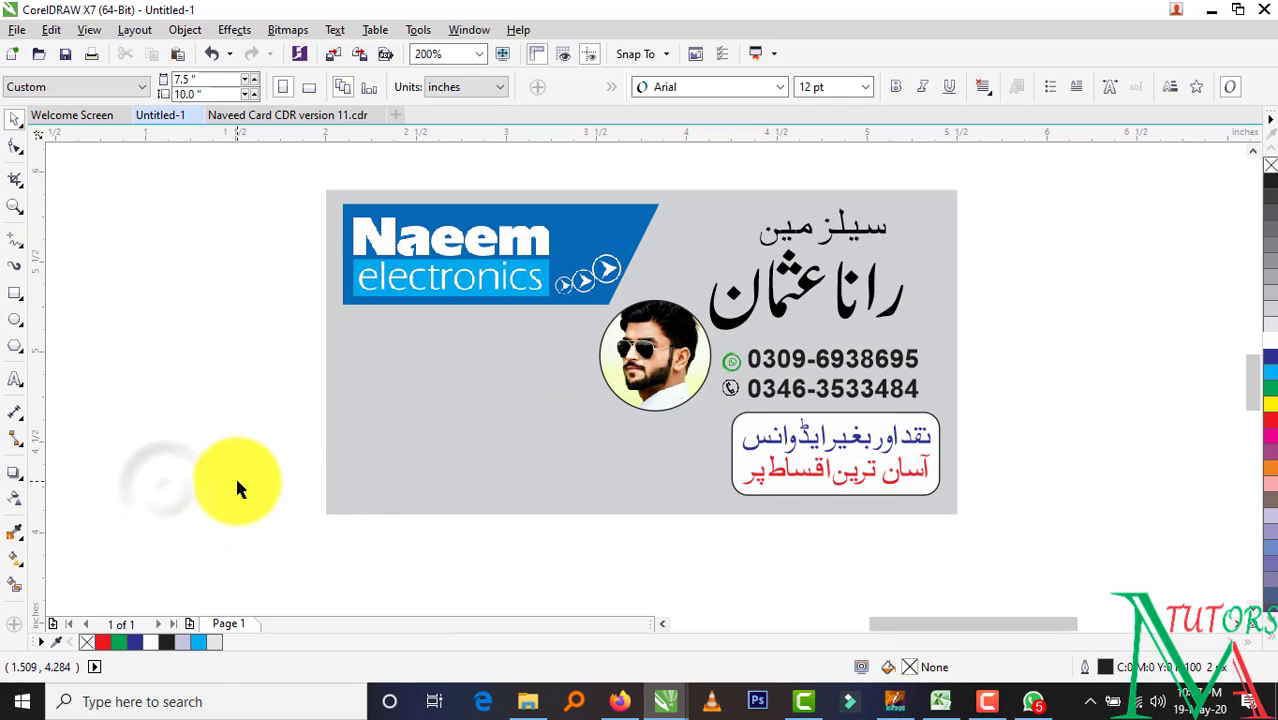
Place the fridge, TV and phones images side by side on the card's lower left
key(F4)
drag(224, 248, 824, 250)
click(605, 368)
drag(362, 260, 862, 230)
click(805, 415)
drag(412, 376, 897, 232)
click(893, 362)
Add the washing machine under the TV and the motorcycle along the bottom edge
drag(348, 461, 884, 272)
drag(565, 570, 907, 295)
scroll(954, 290, up, 4)
scroll(916, 297, down, 2)
key(Up)
scroll(729, 420, down, 1)
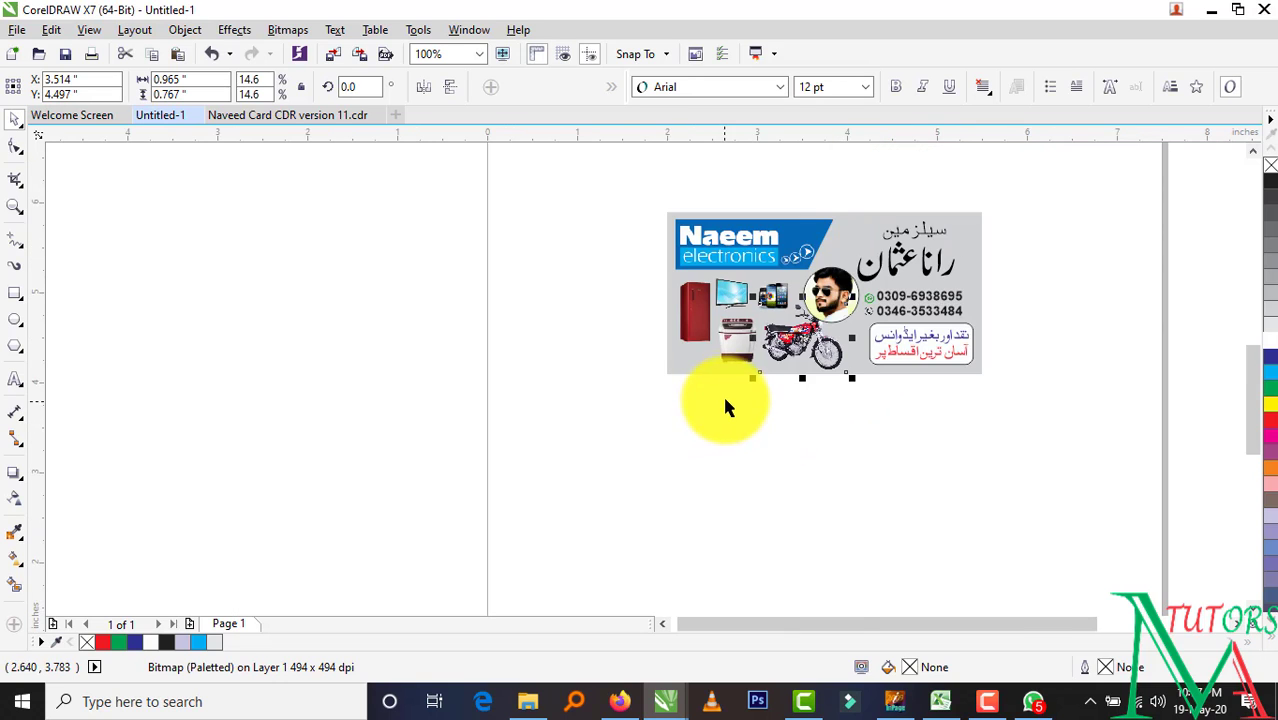
key(F4)
Try shifting the motorcycle upward, undo it, and check the round photo
click(1132, 333)
click(675, 399)
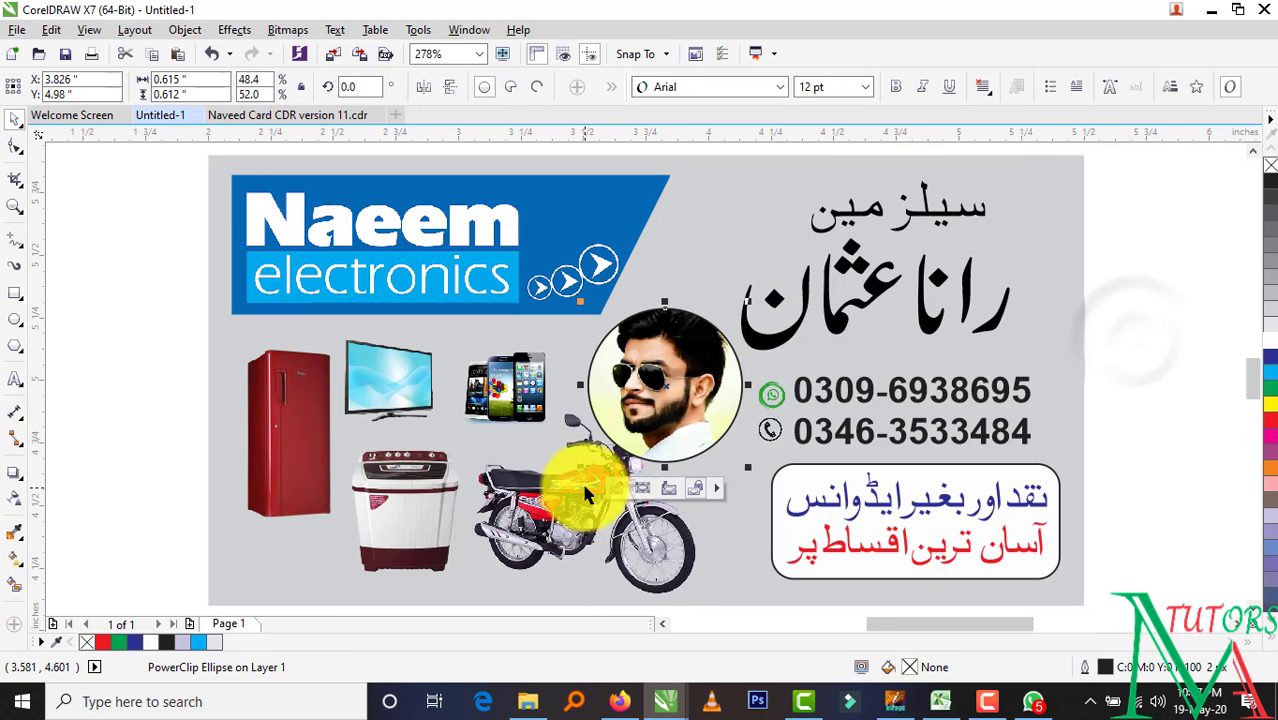
drag(577, 470, 604, 436)
key(ctrl+z)
click(1176, 346)
click(680, 405)
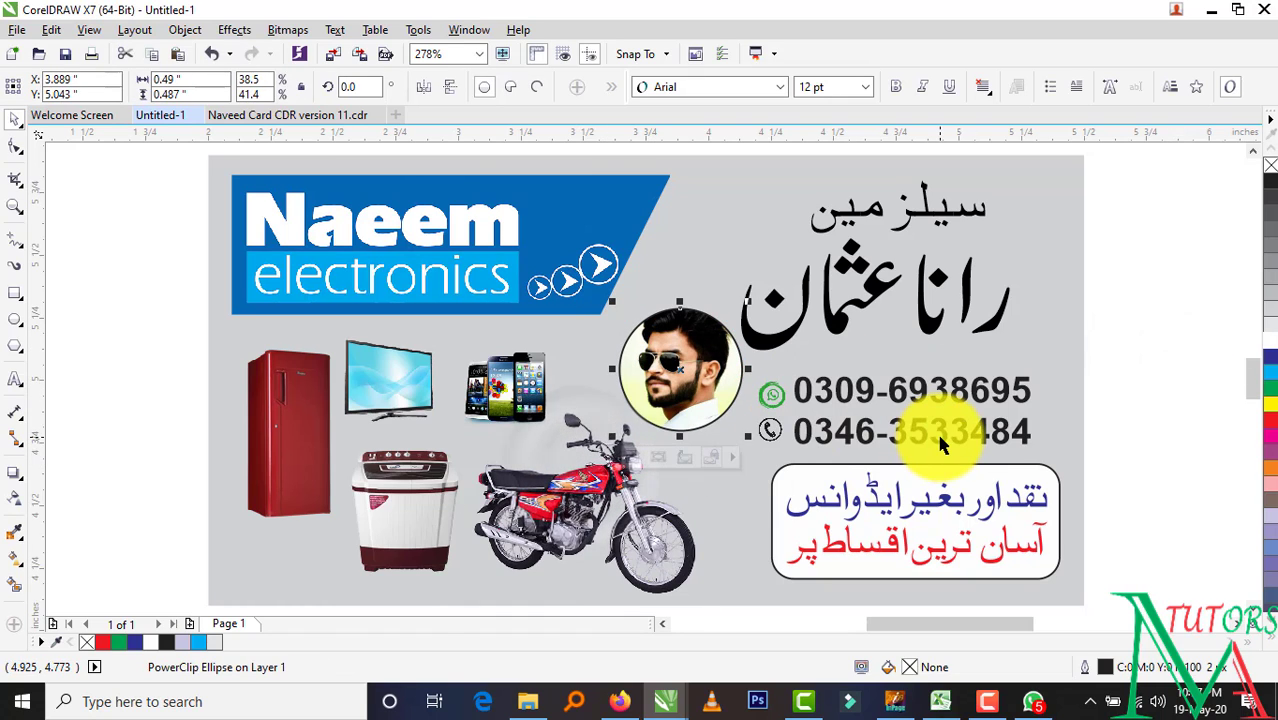
click(1150, 368)
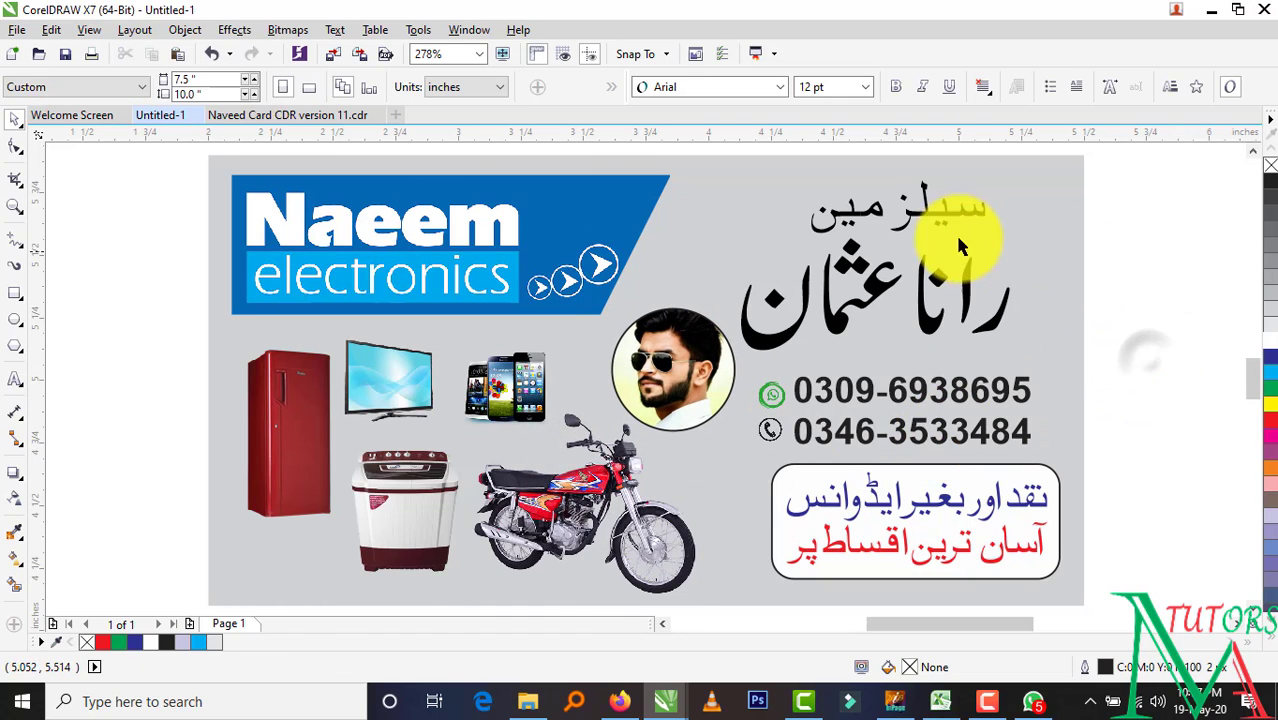
Shift the سیلز مین heading slightly to the right
click(935, 208)
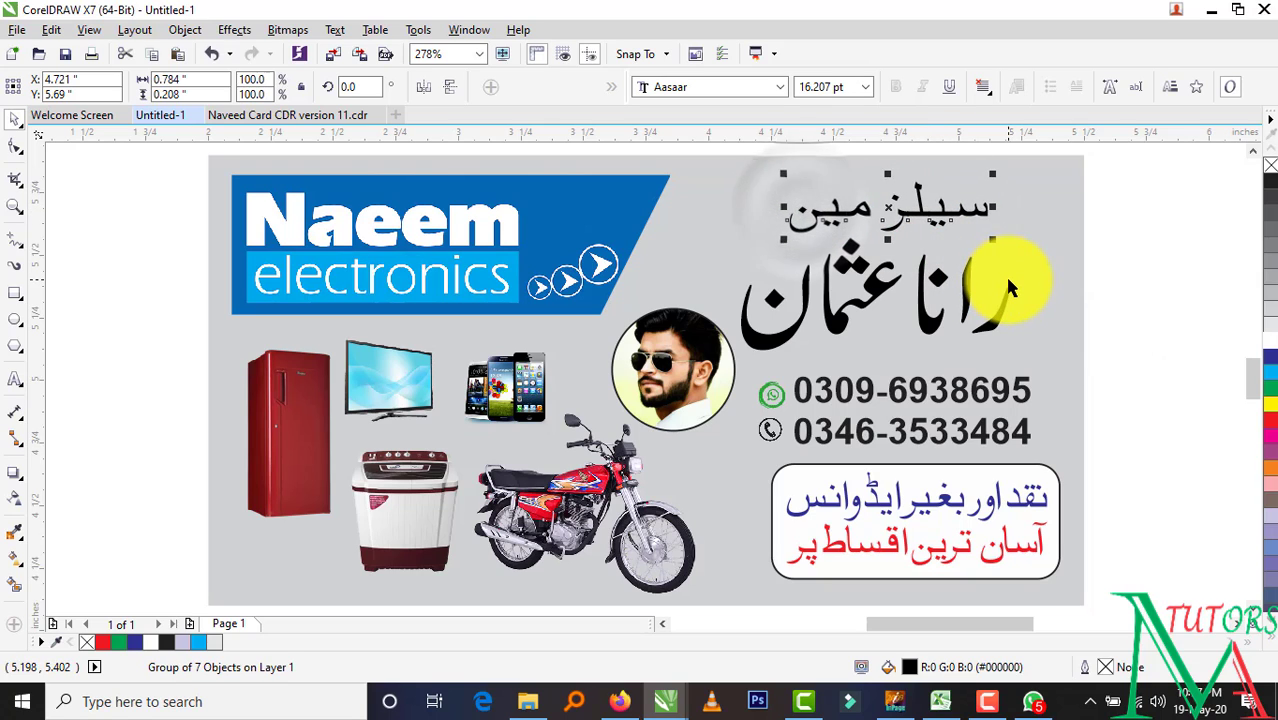
drag(982, 201, 990, 200)
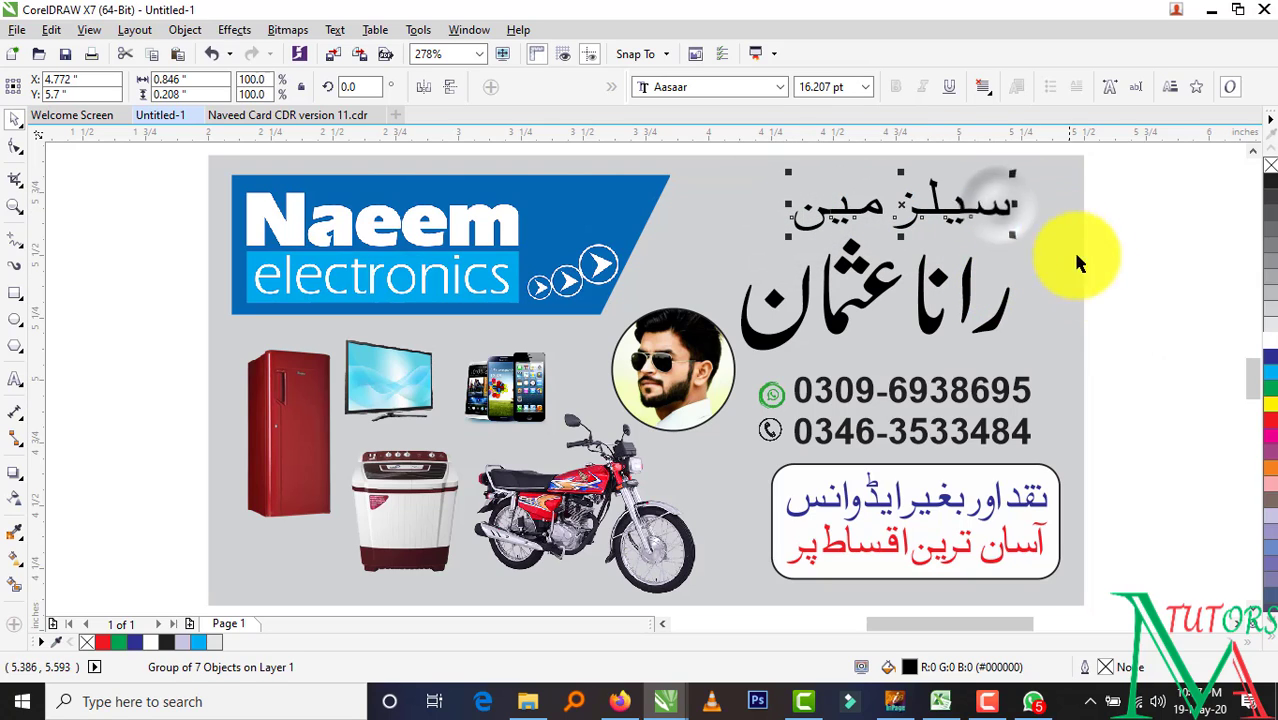
click(1140, 283)
Color the large Urdu name red, nudge it right and stretch it slightly wider
click(930, 338)
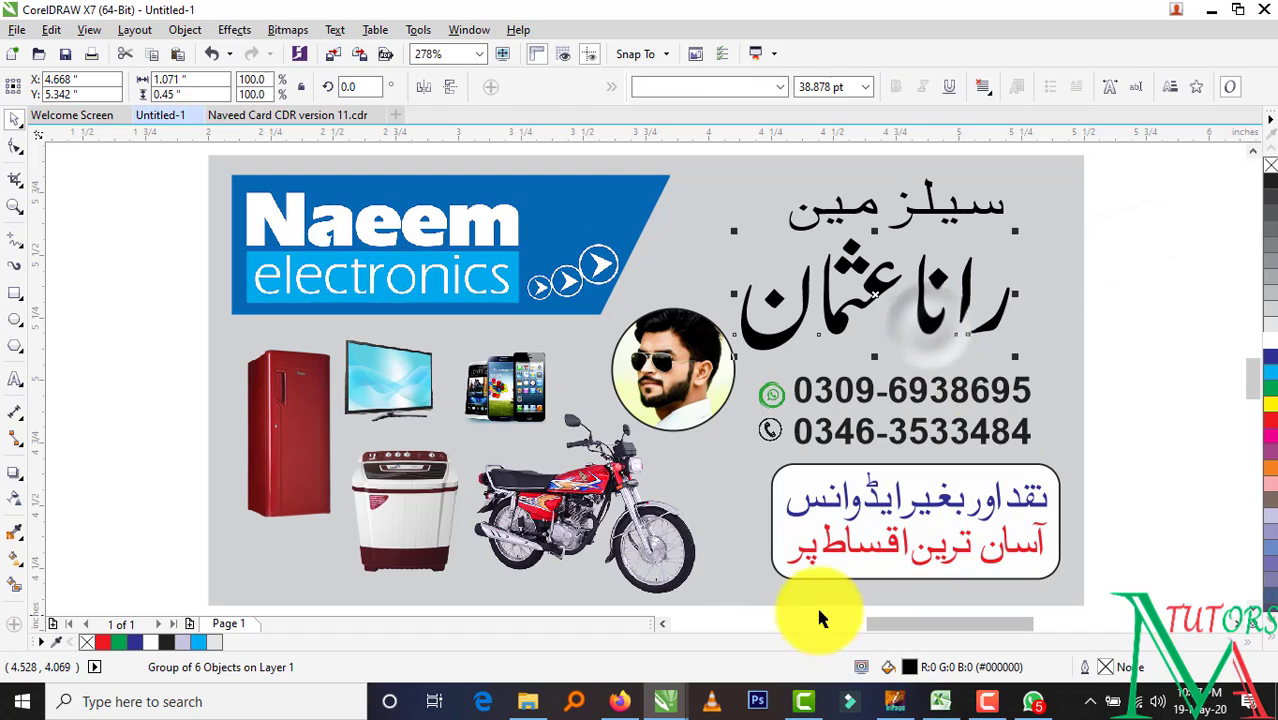
click(1268, 413)
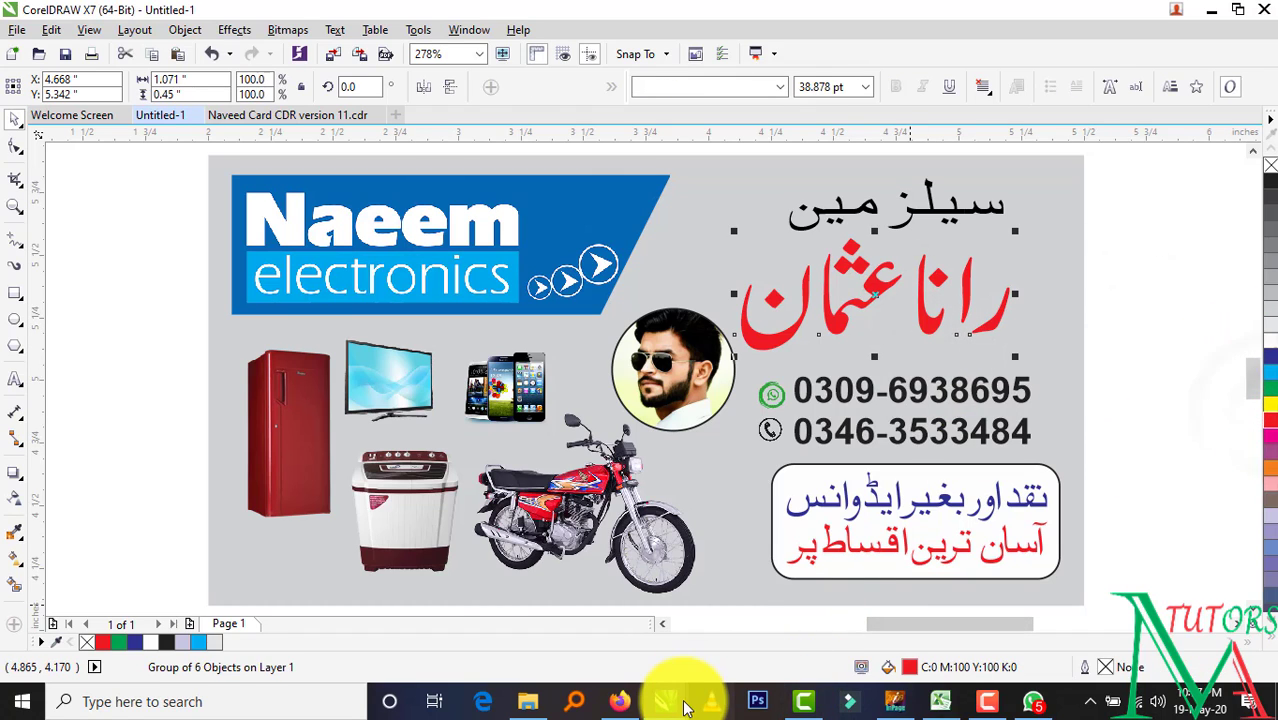
mouse_move(676, 704)
click(1141, 370)
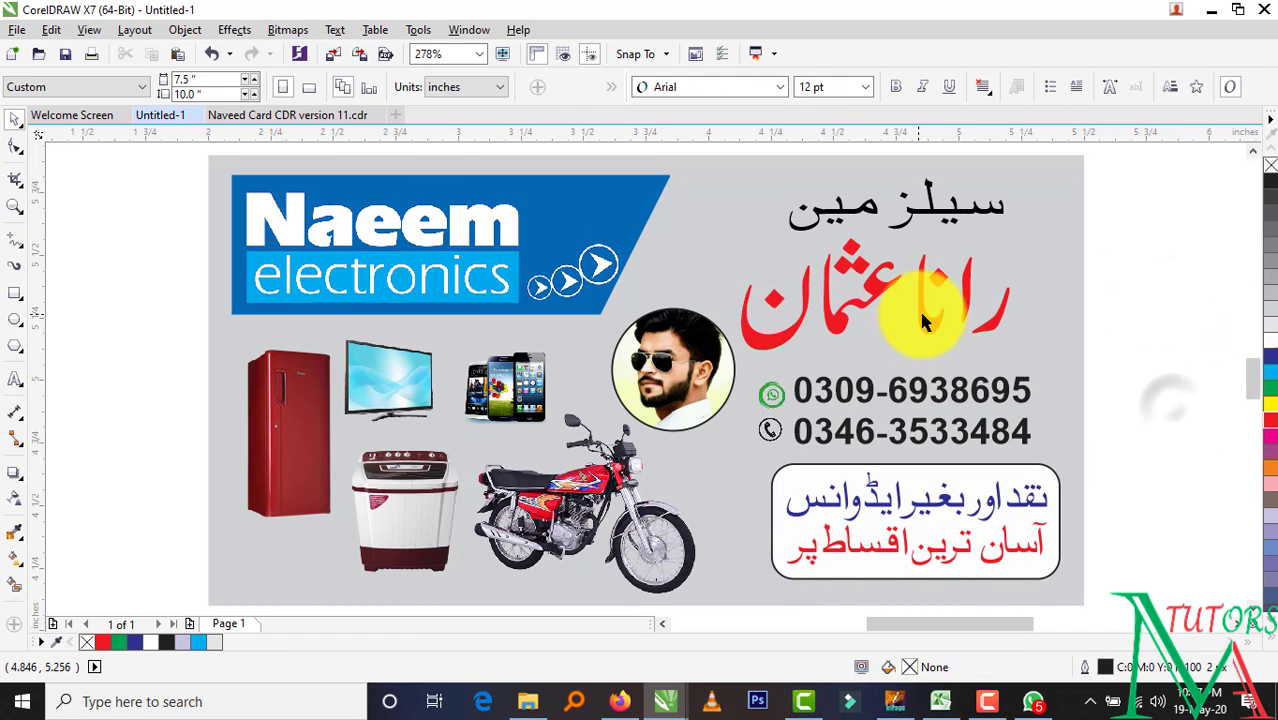
click(907, 323)
drag(956, 320, 962, 320)
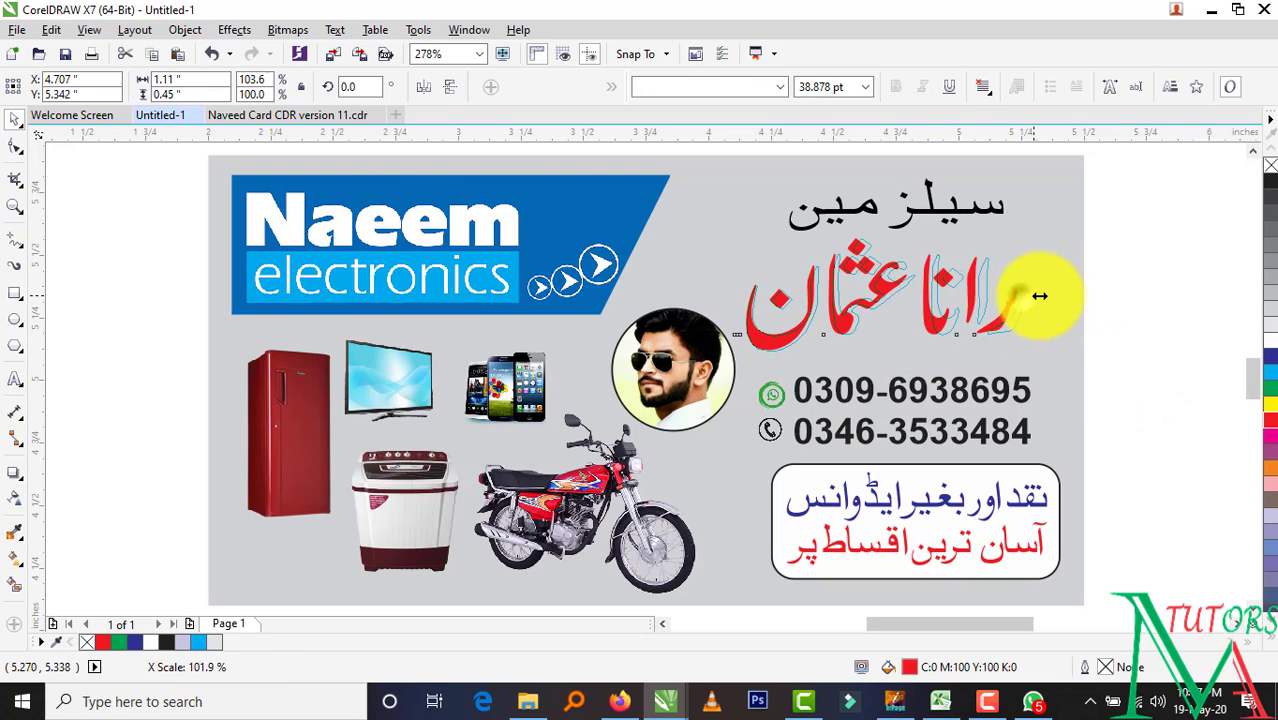
drag(1040, 296, 1035, 347)
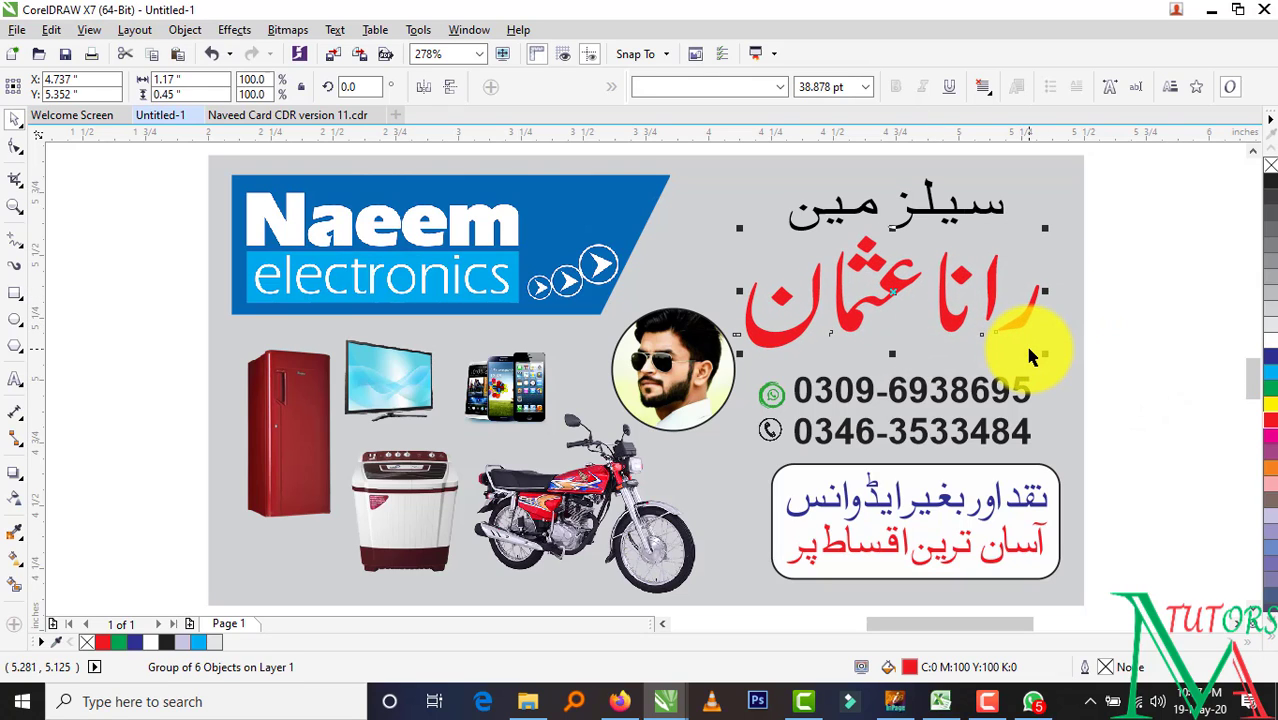
Give the red name a white 4 px outline behind the fill, scaling with the object
key(F12)
click(520, 228)
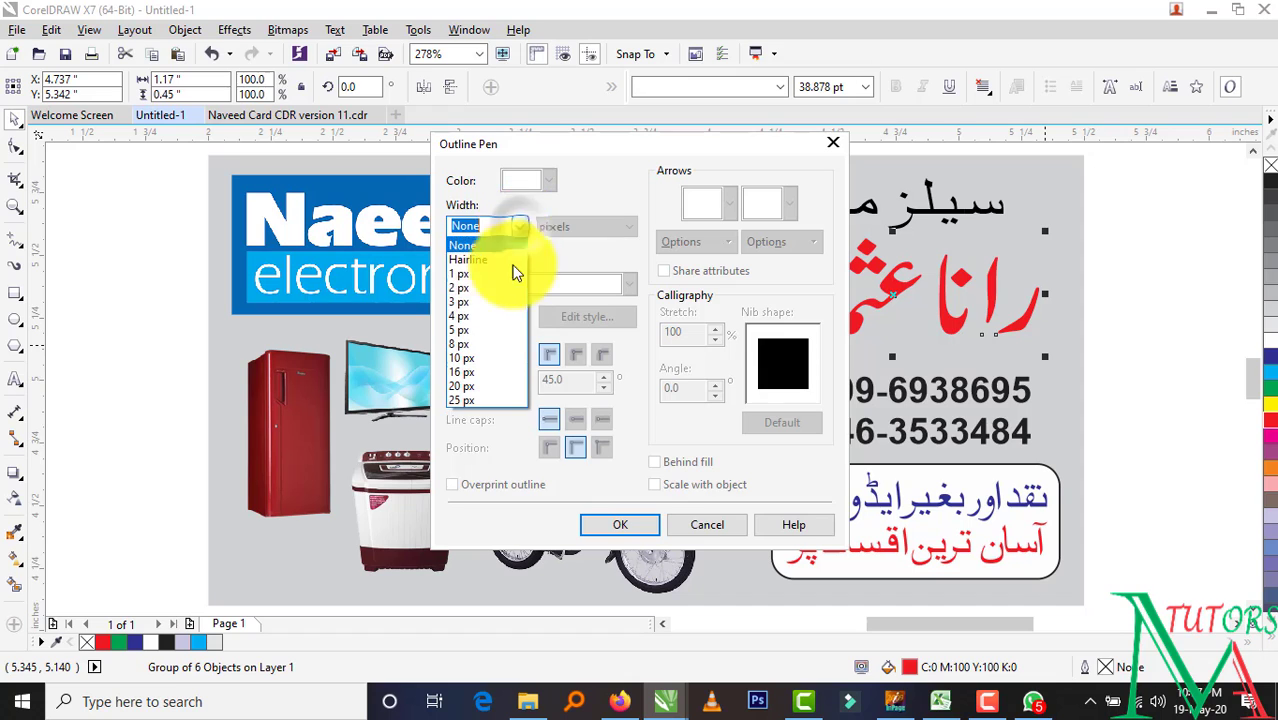
click(508, 328)
click(547, 181)
click(547, 201)
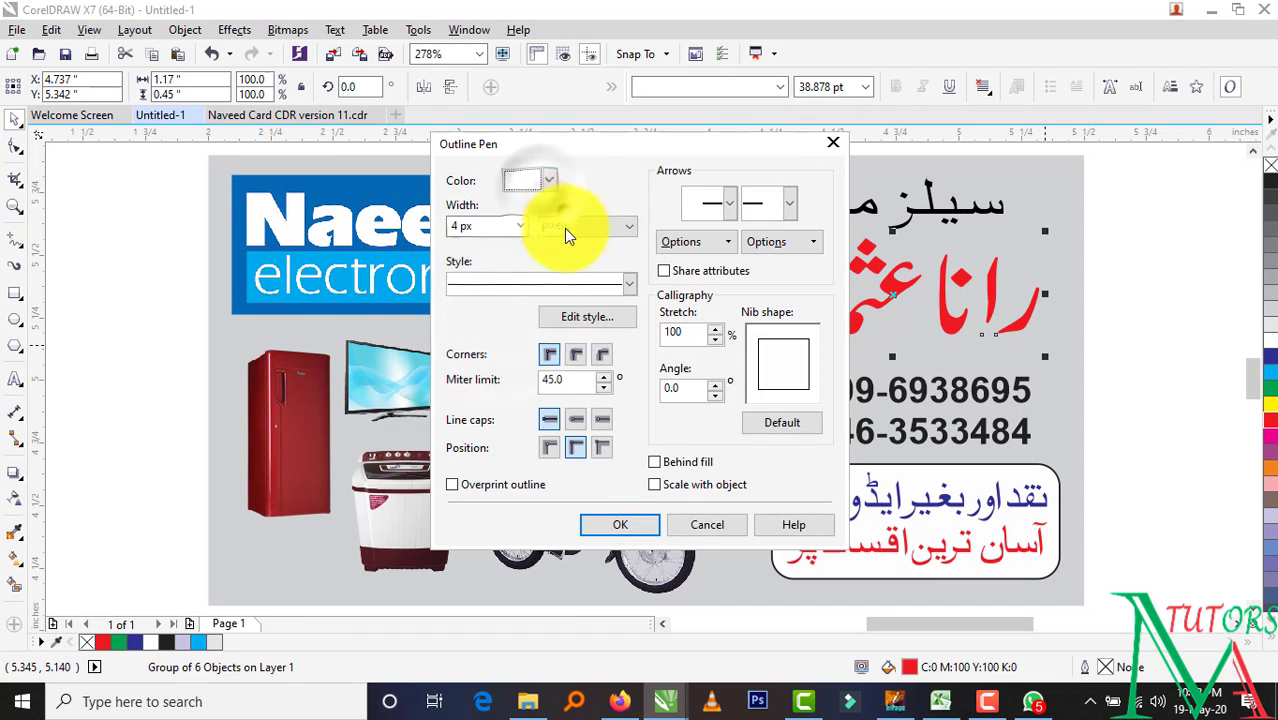
click(654, 462)
click(654, 485)
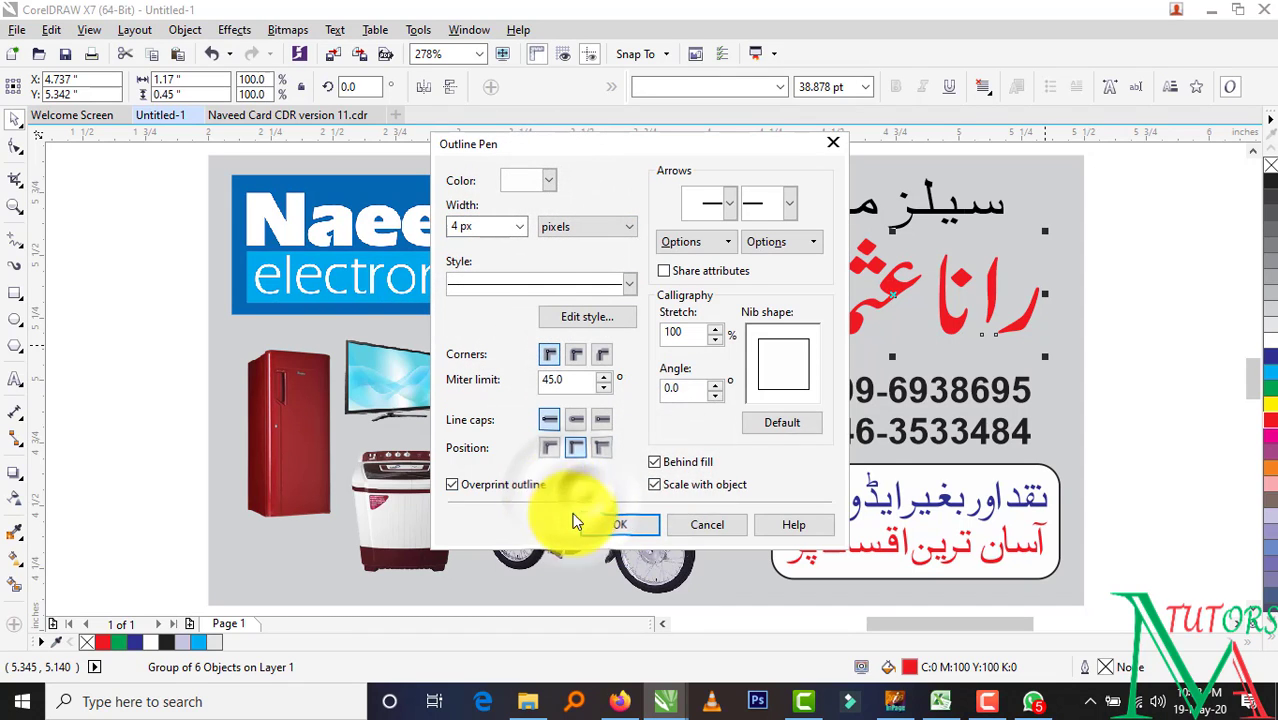
click(600, 523)
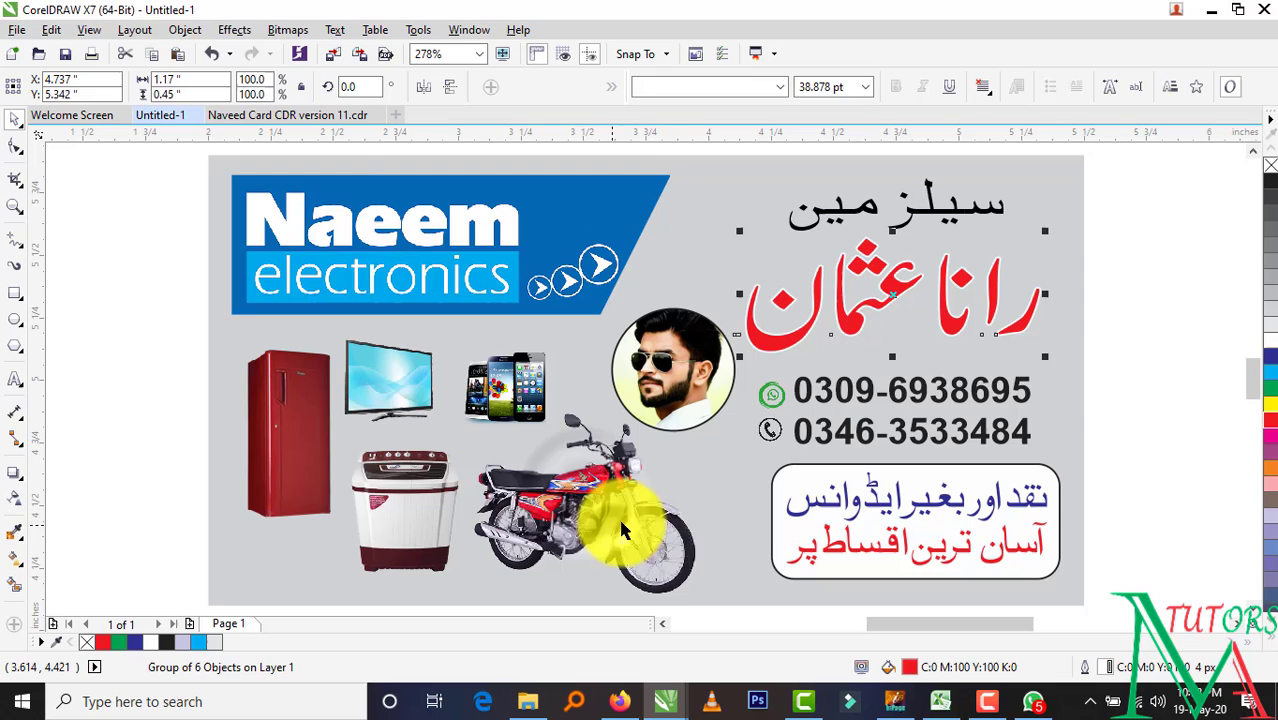
Stretch the red name wider to the left
click(1125, 340)
click(1007, 328)
drag(735, 294, 720, 294)
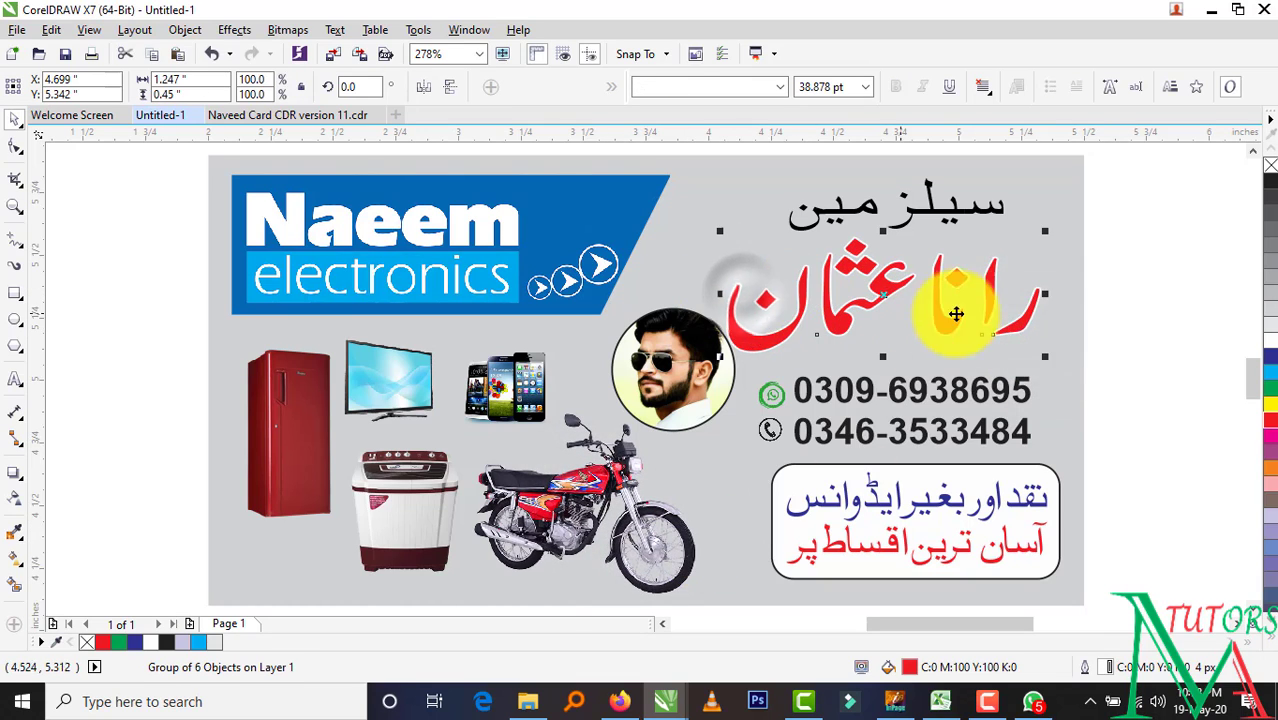
Move the black سیلز مین heading slightly down and right
click(1160, 390)
click(950, 220)
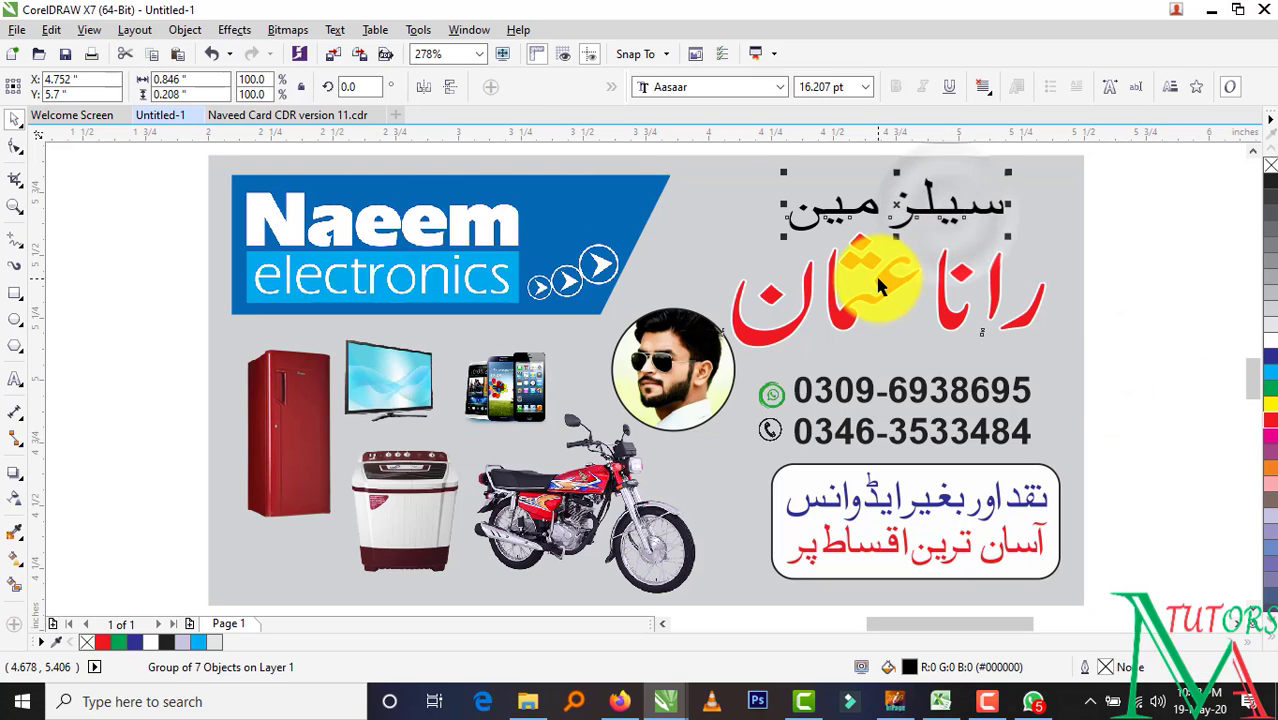
drag(998, 199, 1010, 213)
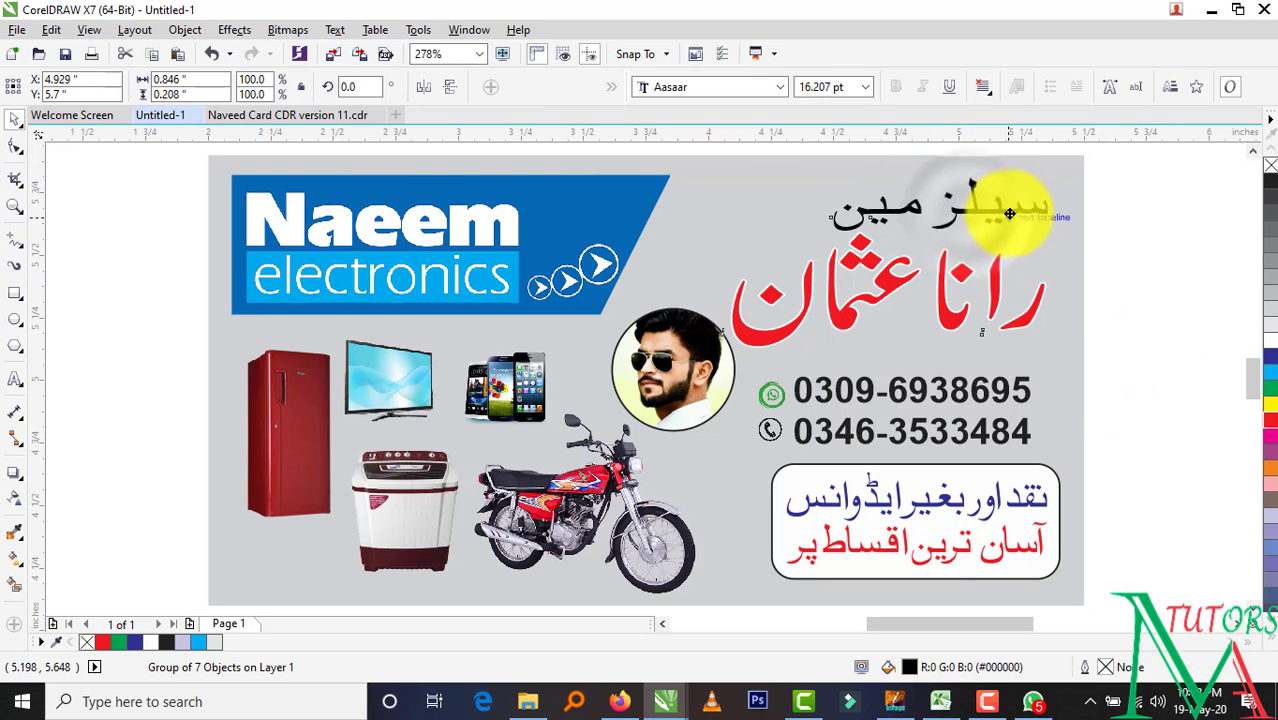
click(1123, 298)
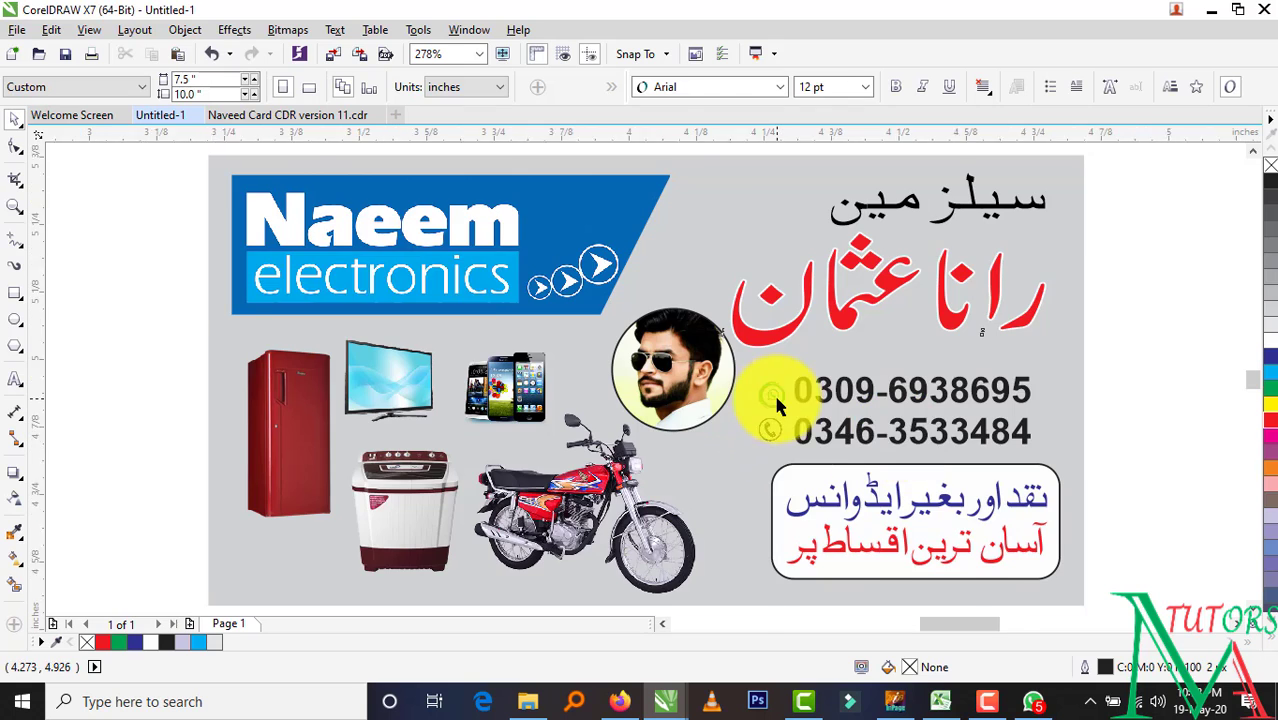
Look at the reference card, then return to the Untitled-1 design
scroll(838, 437, up, 1)
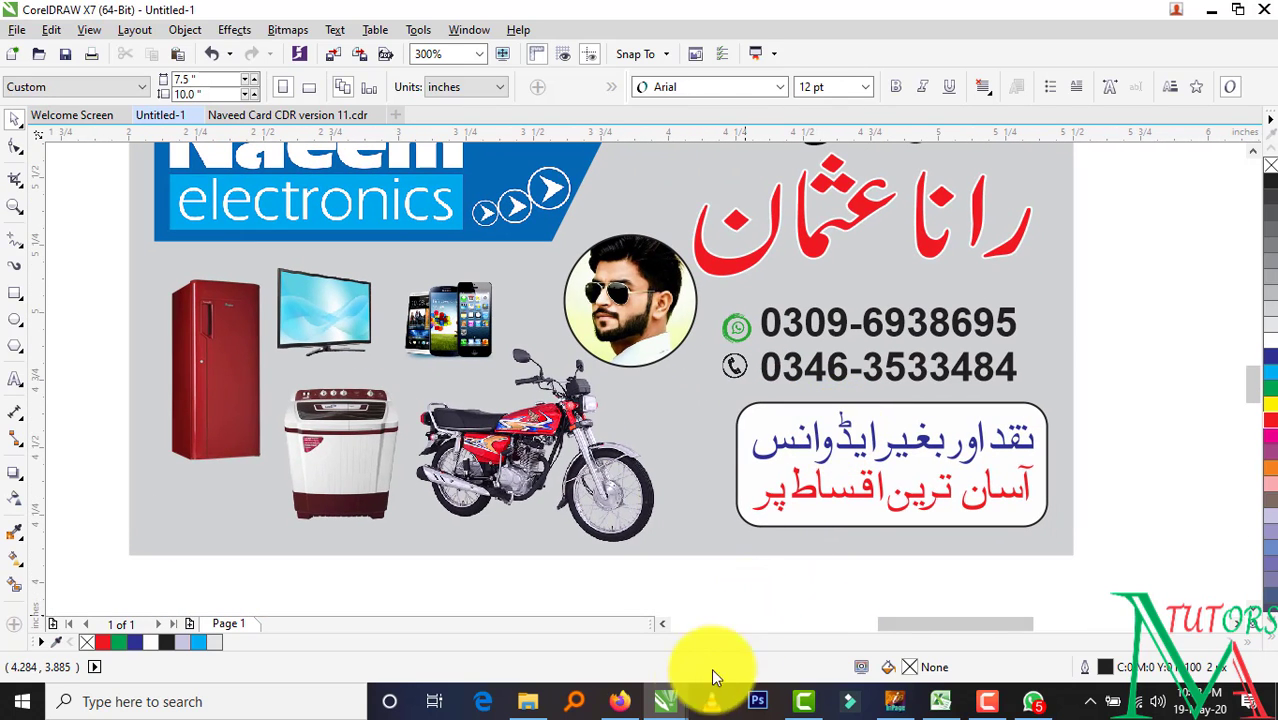
mouse_move(656, 690)
mouse_move(773, 625)
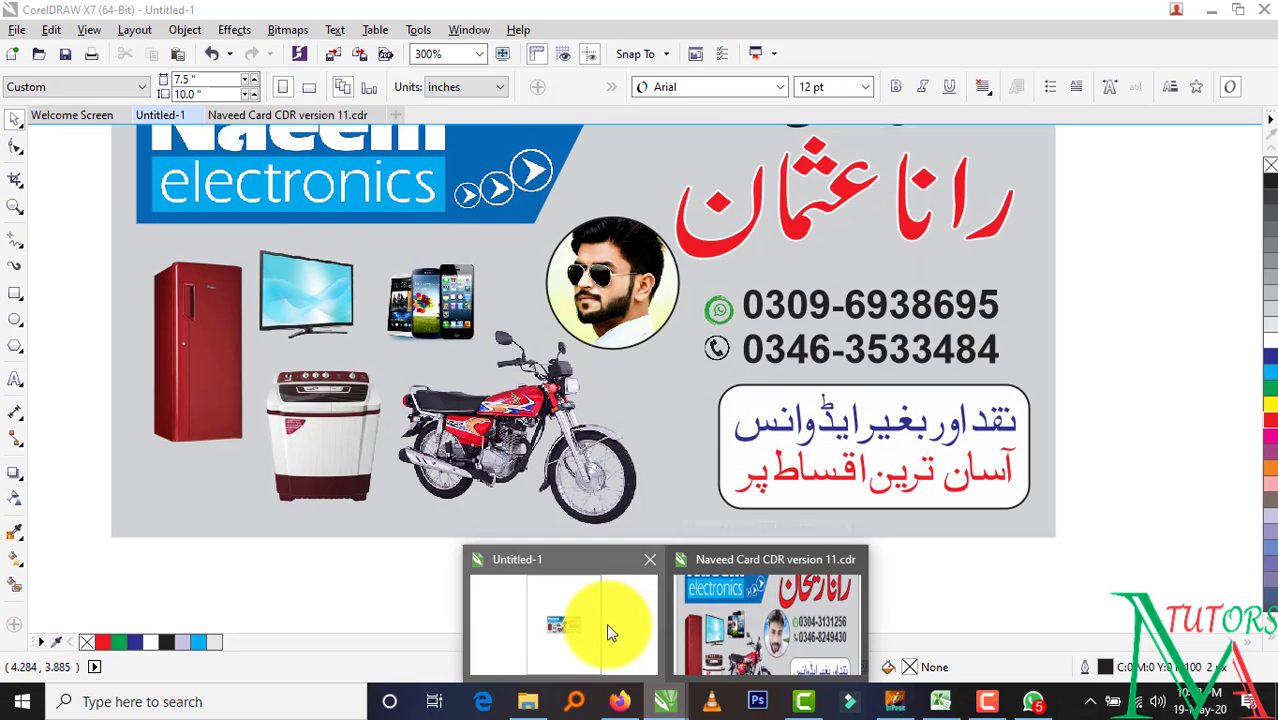
click(605, 624)
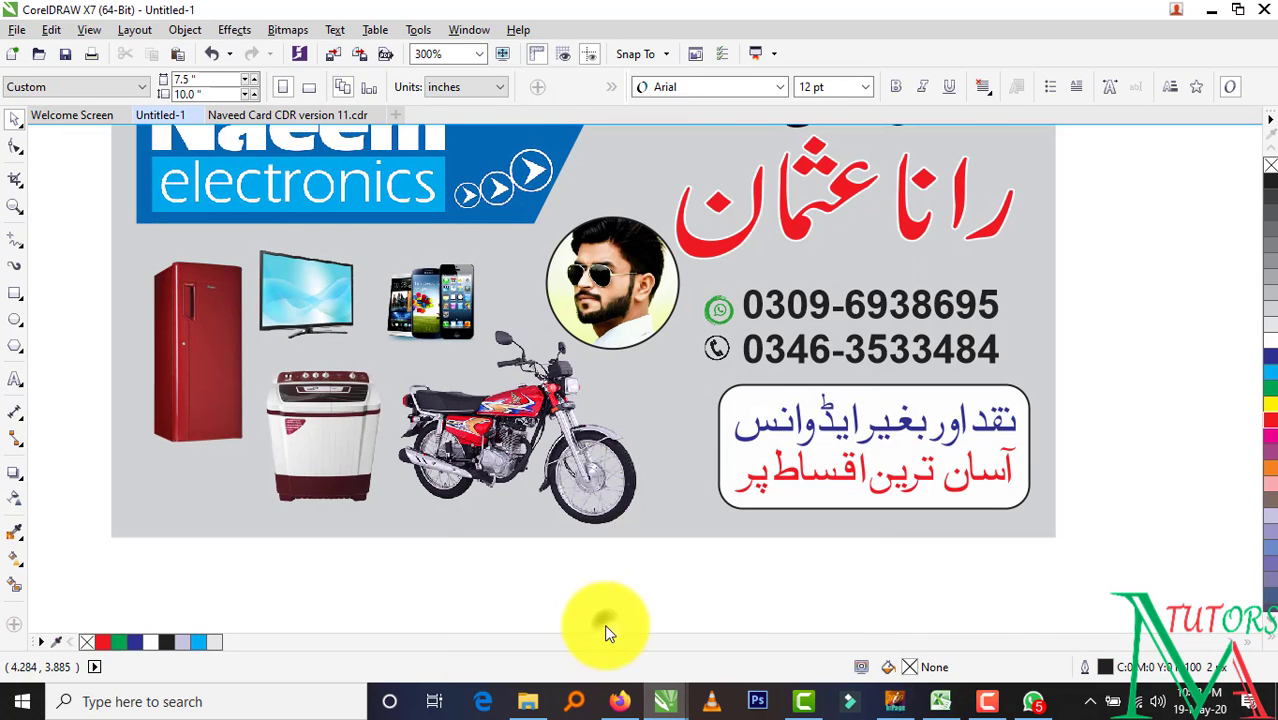
Resize the phones image and enlarge the TV image slightly
click(337, 318)
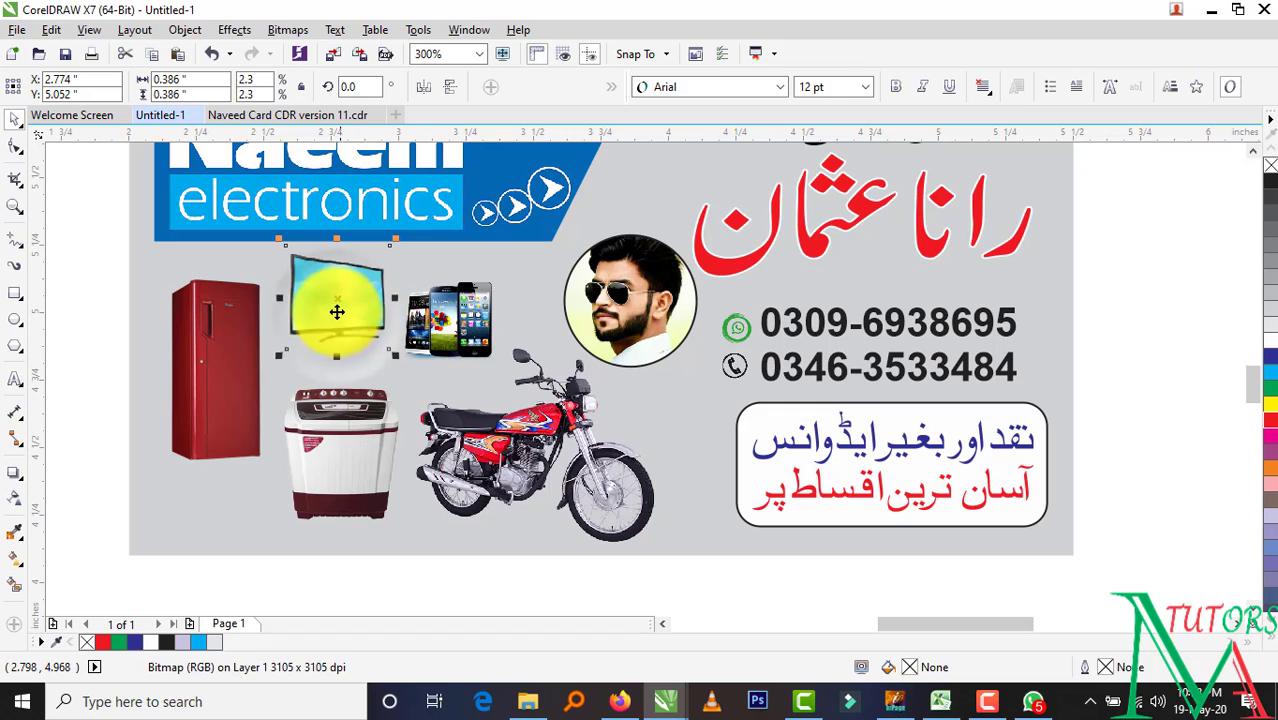
click(457, 332)
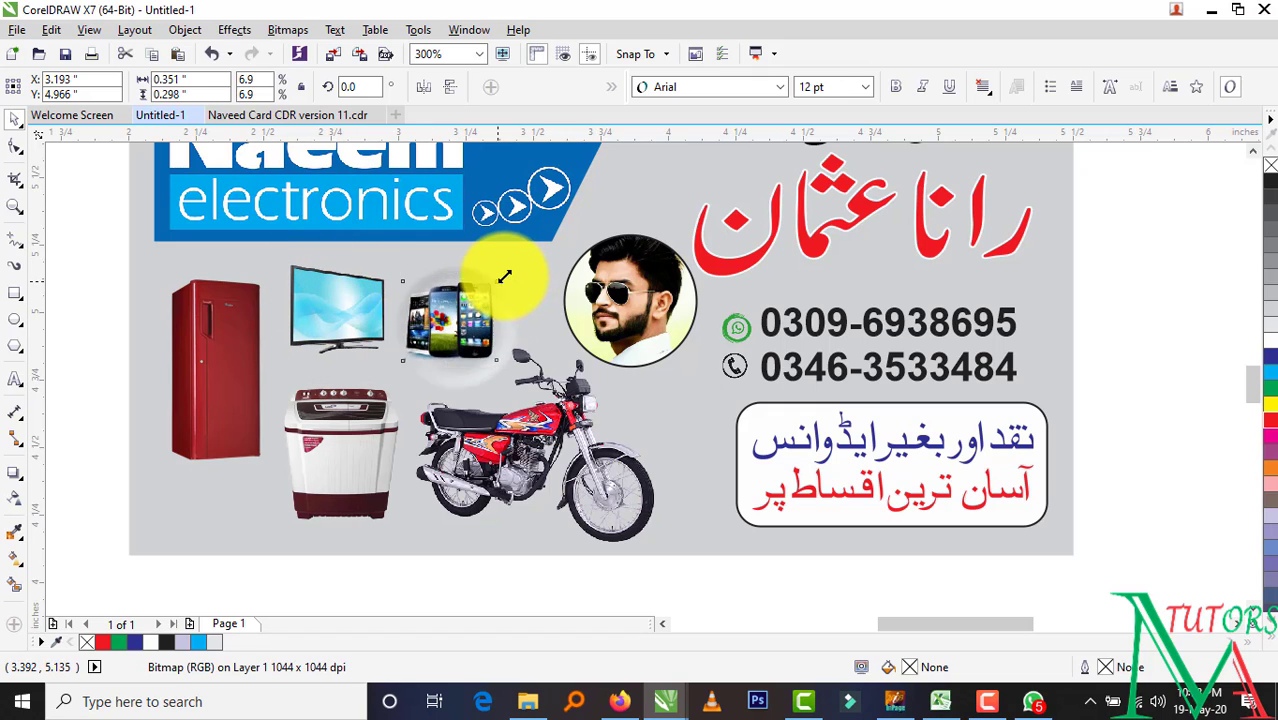
drag(504, 275, 542, 249)
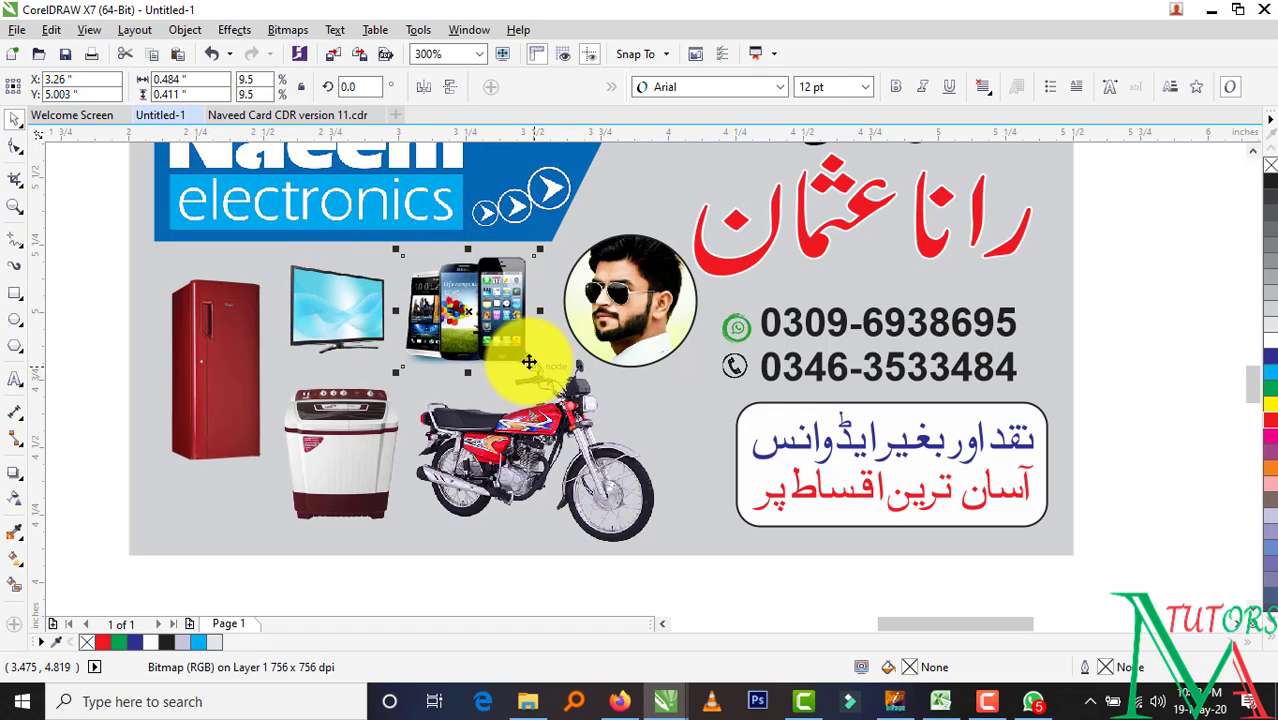
drag(540, 371, 518, 354)
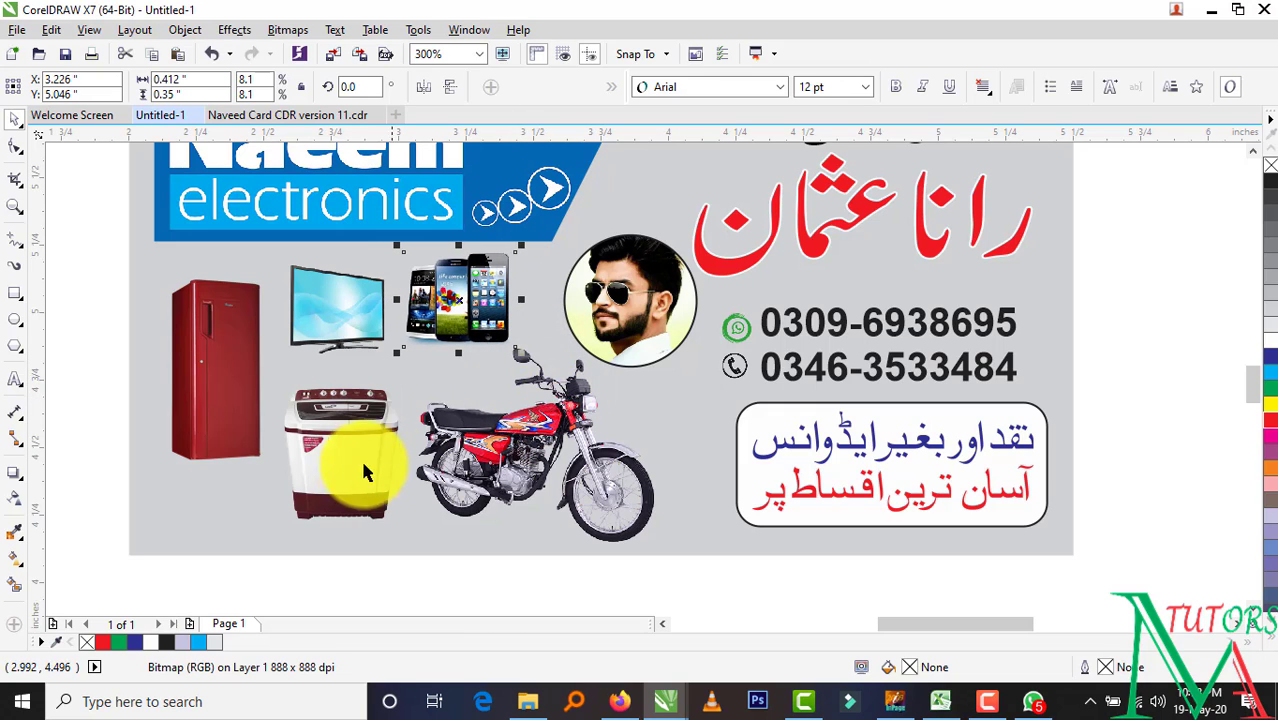
click(348, 312)
mouse_move(395, 256)
mouse_down()
mouse_move(419, 262)
mouse_move(419, 251)
mouse_up()
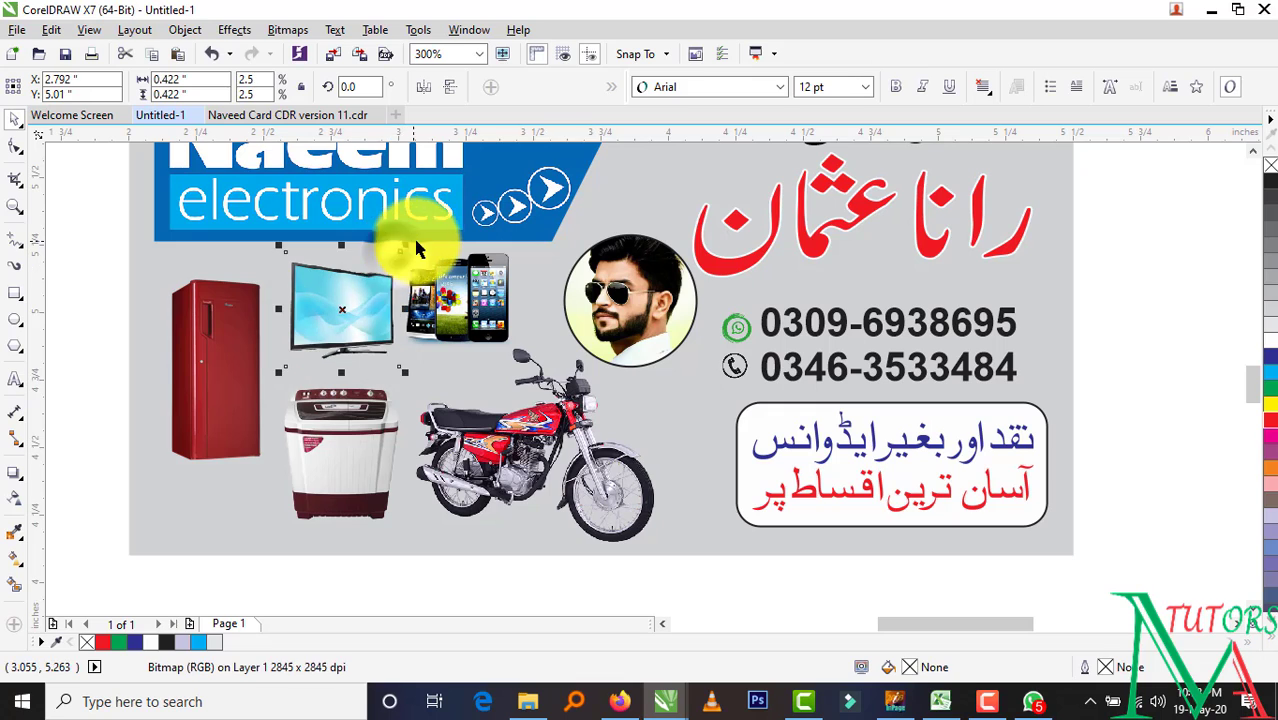
Lower the washer, resize the red fridge, shift the motorbike up-left and widen the installment box leftward
click(365, 480)
drag(351, 454, 360, 463)
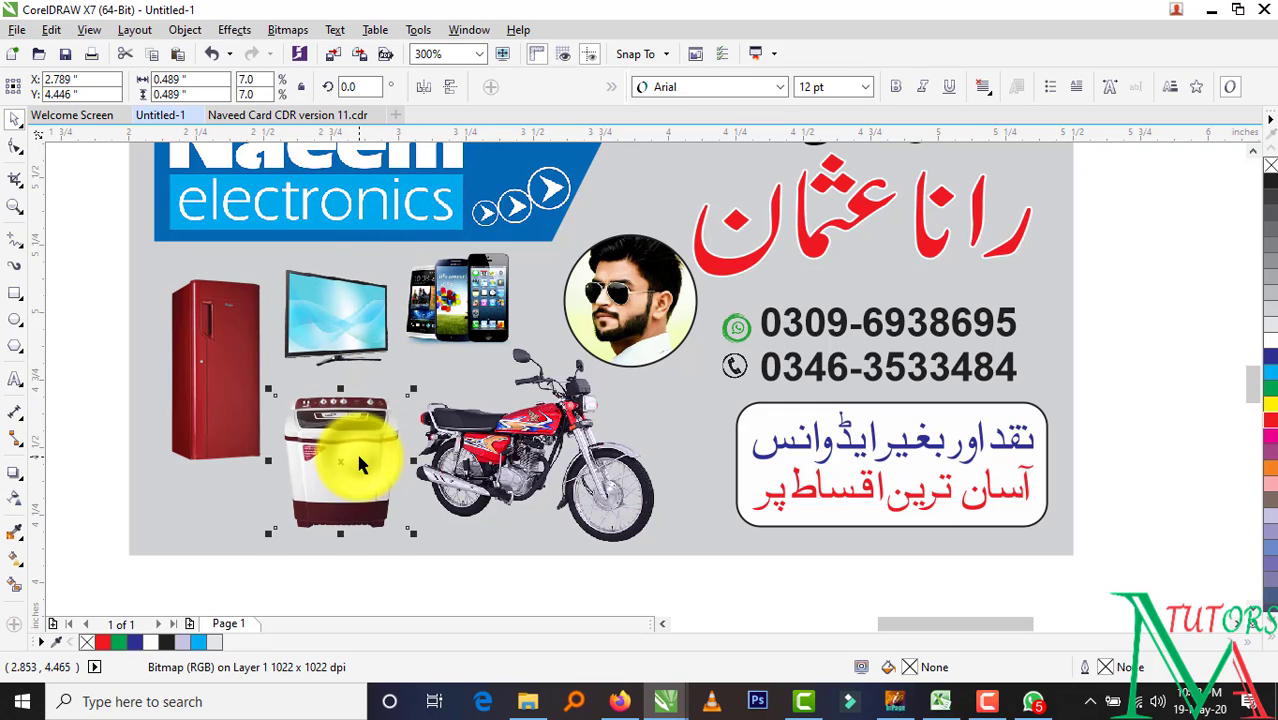
click(235, 395)
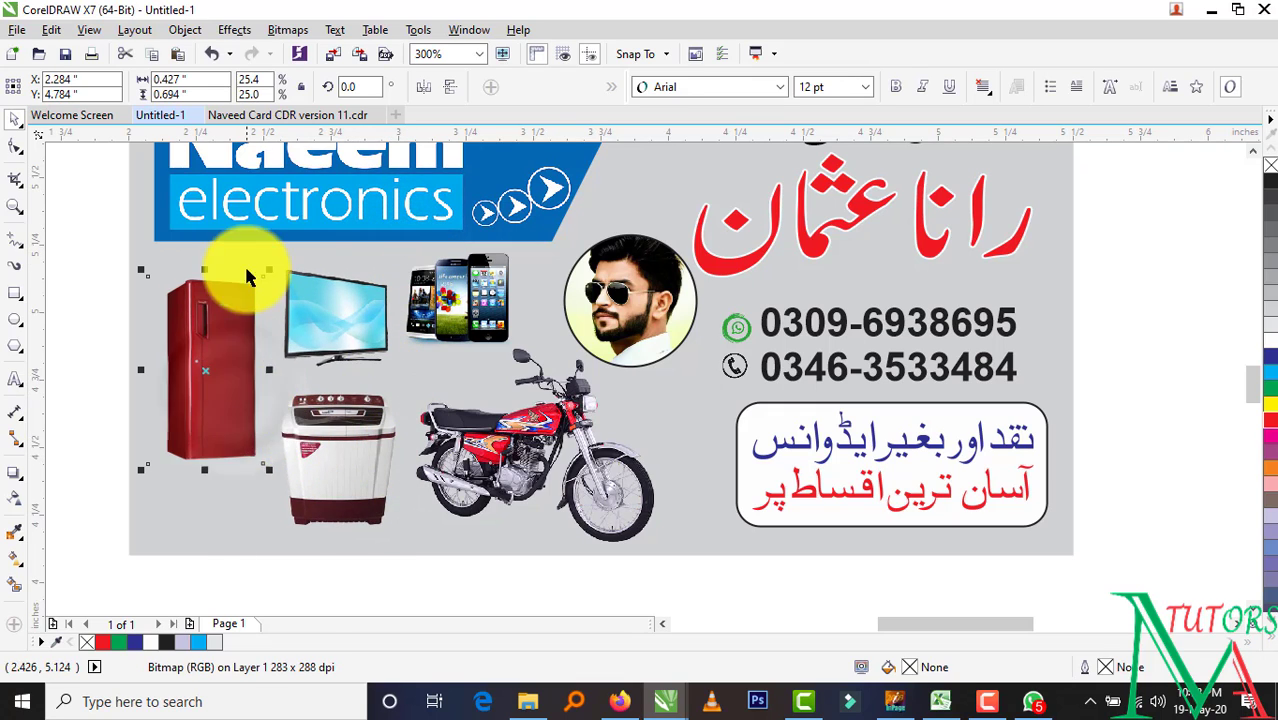
drag(280, 257, 272, 265)
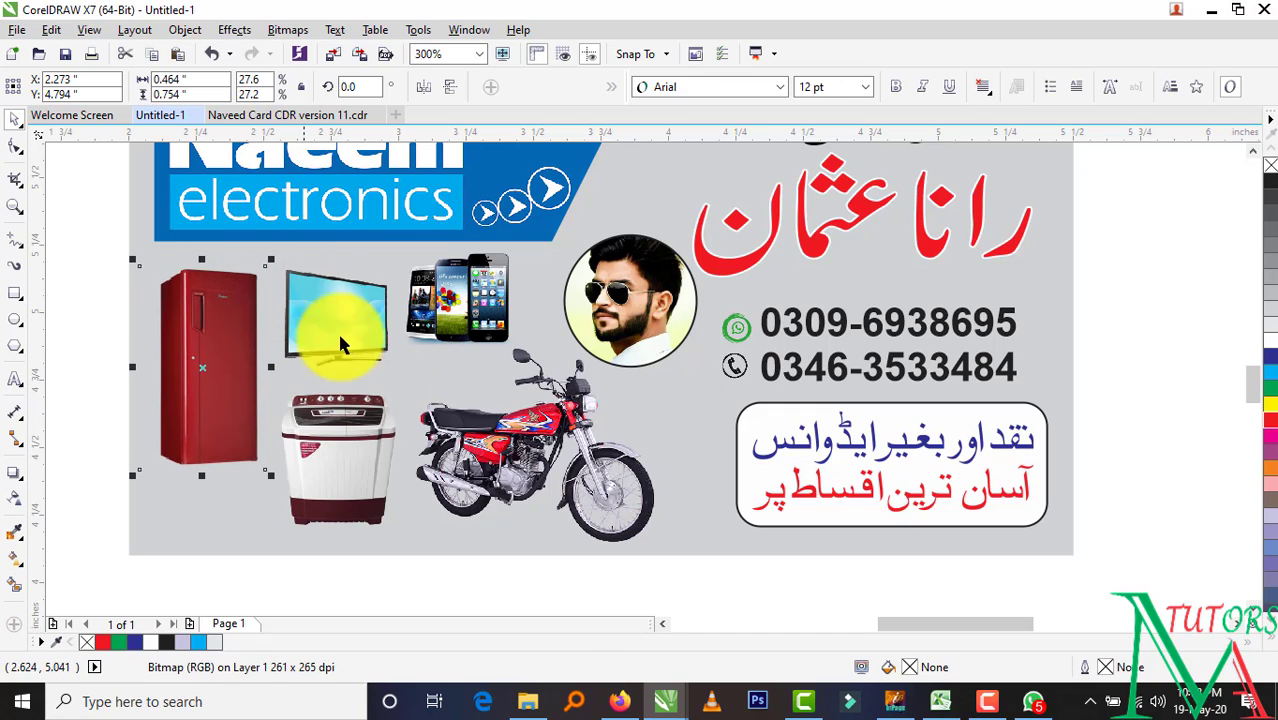
click(575, 606)
click(517, 402)
drag(517, 402, 511, 394)
drag(1130, 400, 699, 537)
mouse_move(729, 463)
mouse_down()
mouse_move(709, 464)
mouse_move(731, 481)
mouse_up()
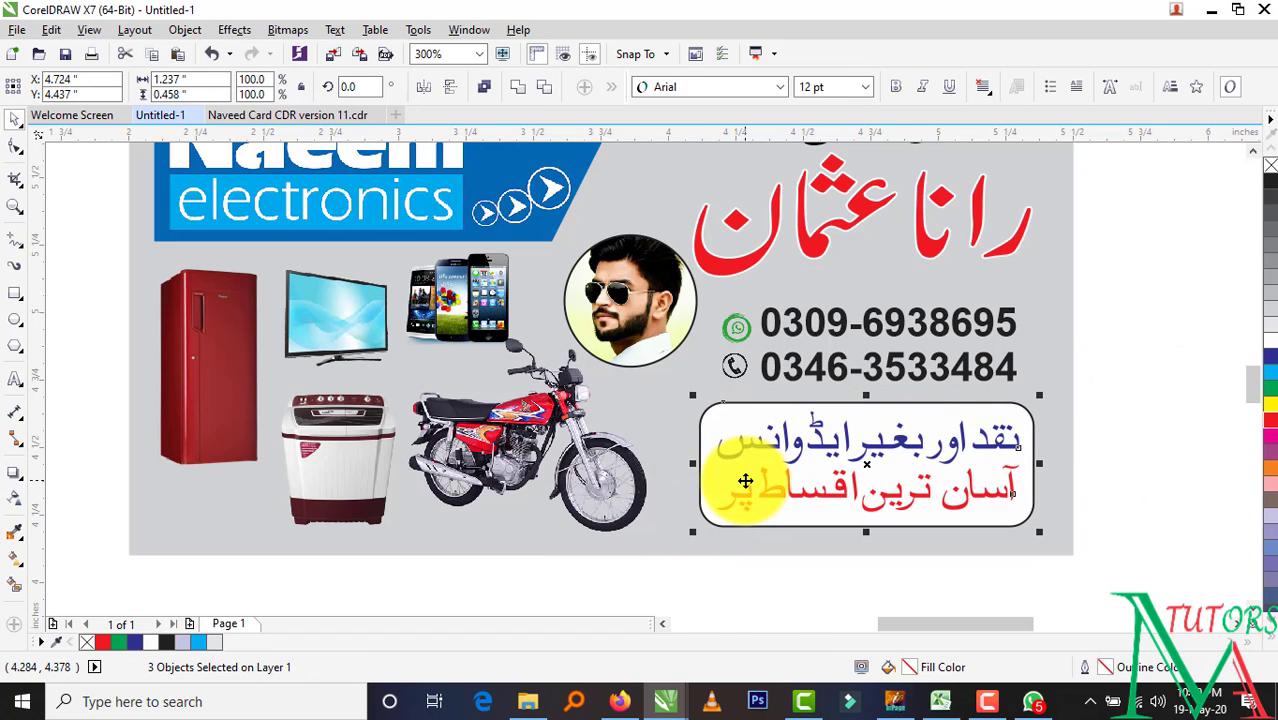
Shift the installment box slightly left and stretch the motorcycle wider to the right
drag(796, 455, 790, 455)
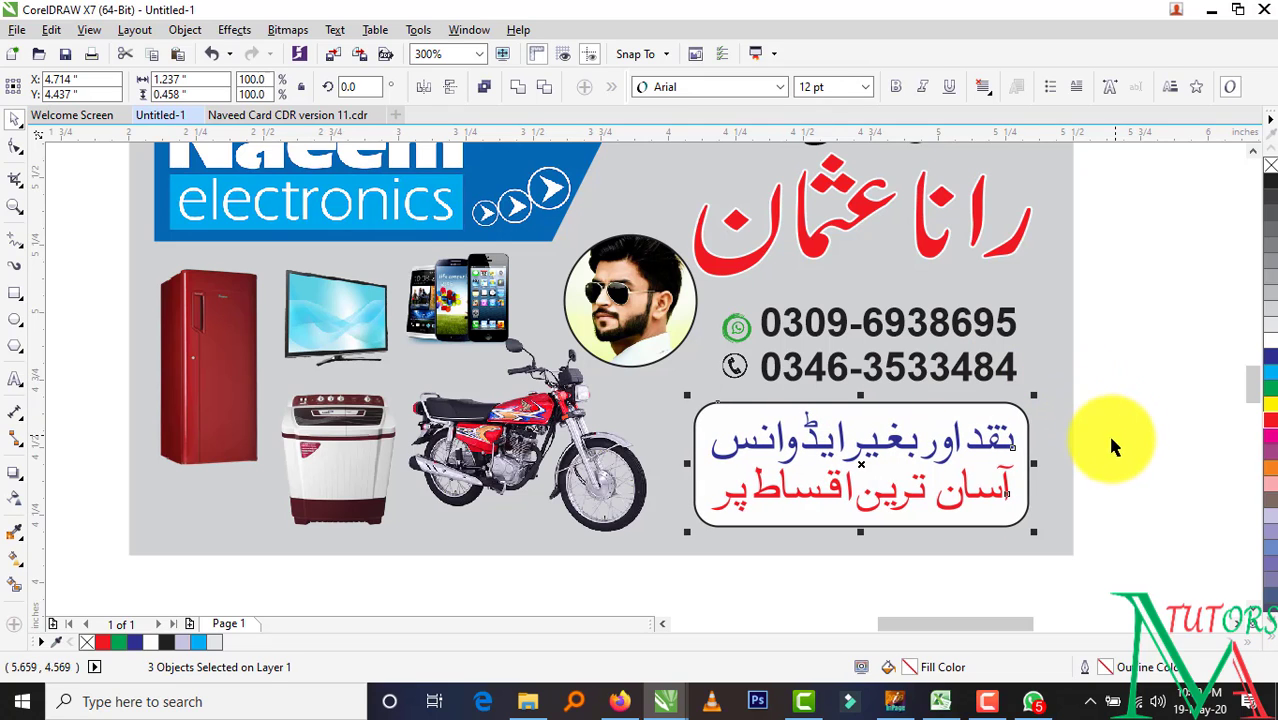
click(654, 463)
drag(665, 441, 682, 441)
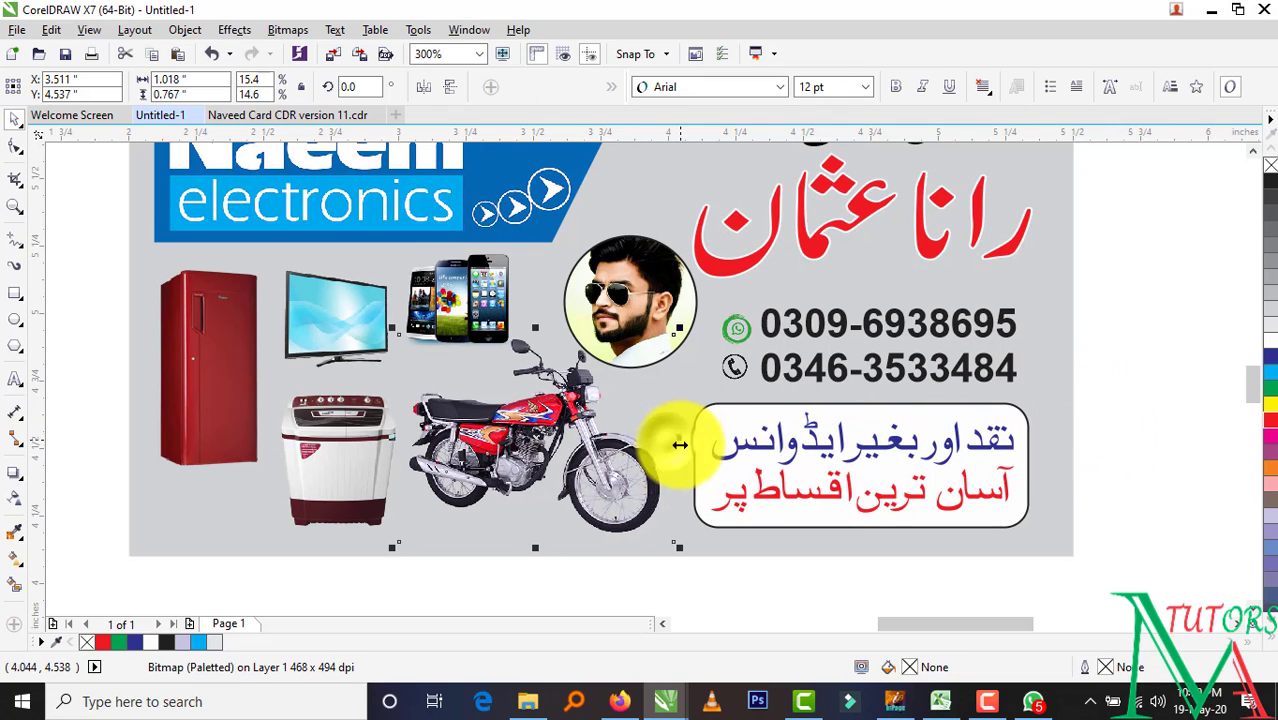
click(1137, 372)
Nudge the phone numbers and their icons slightly left
drag(763, 387, 677, 422)
key(Left)
key(Left)
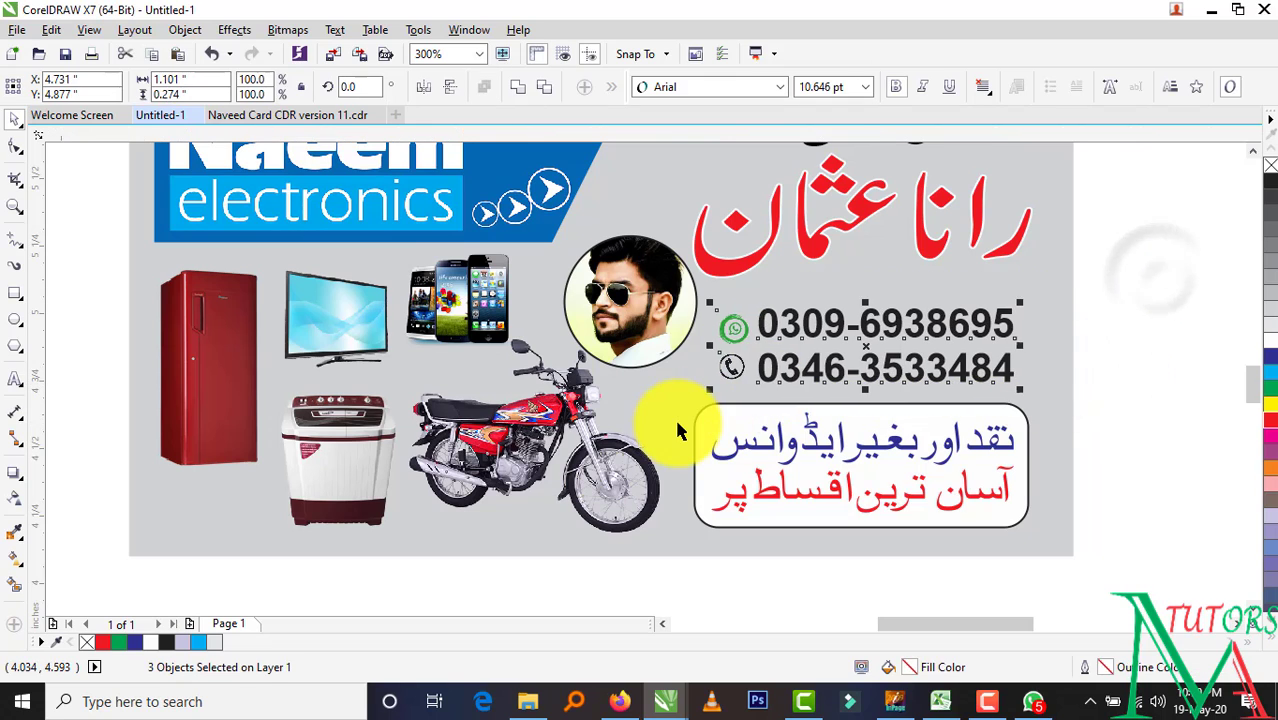
click(1144, 298)
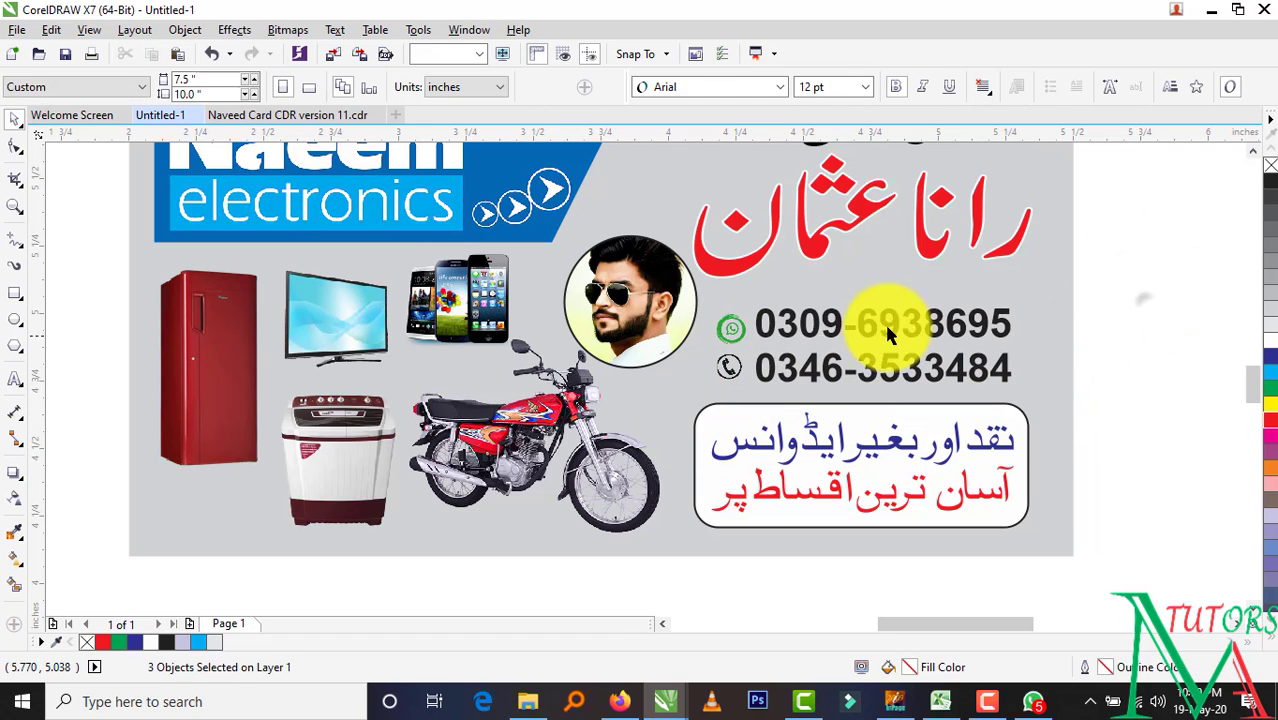
Enlarge the WhatsApp icon and the phone-call icon to match
click(731, 328)
mouse_move(750, 310)
mouse_down()
mouse_move(762, 296)
mouse_move(747, 322)
mouse_up()
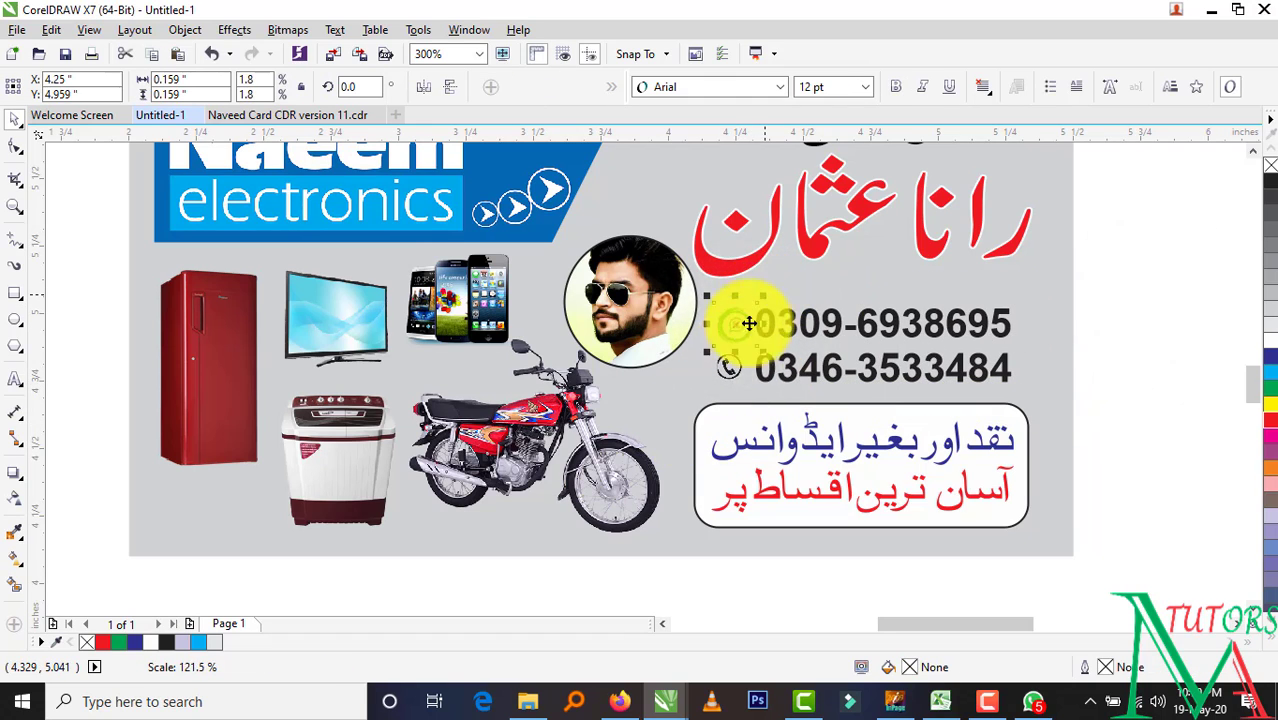
scroll(737, 345, up, 2)
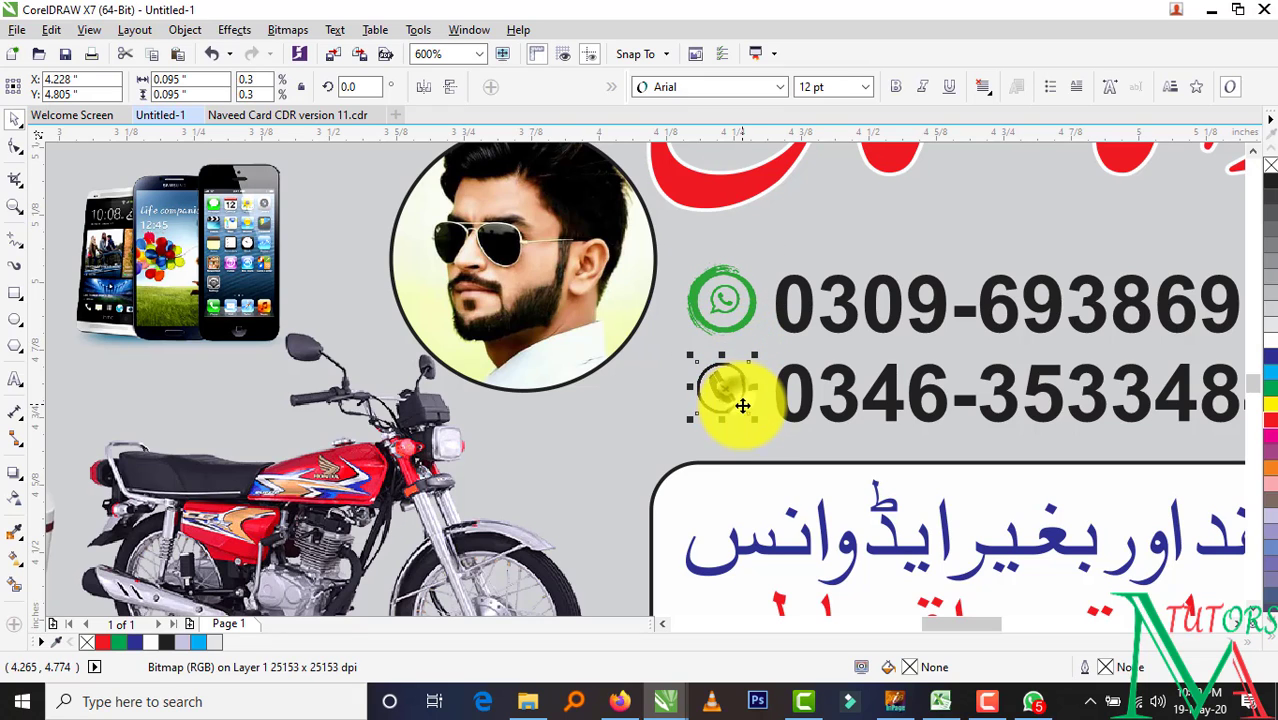
drag(752, 420, 751, 430)
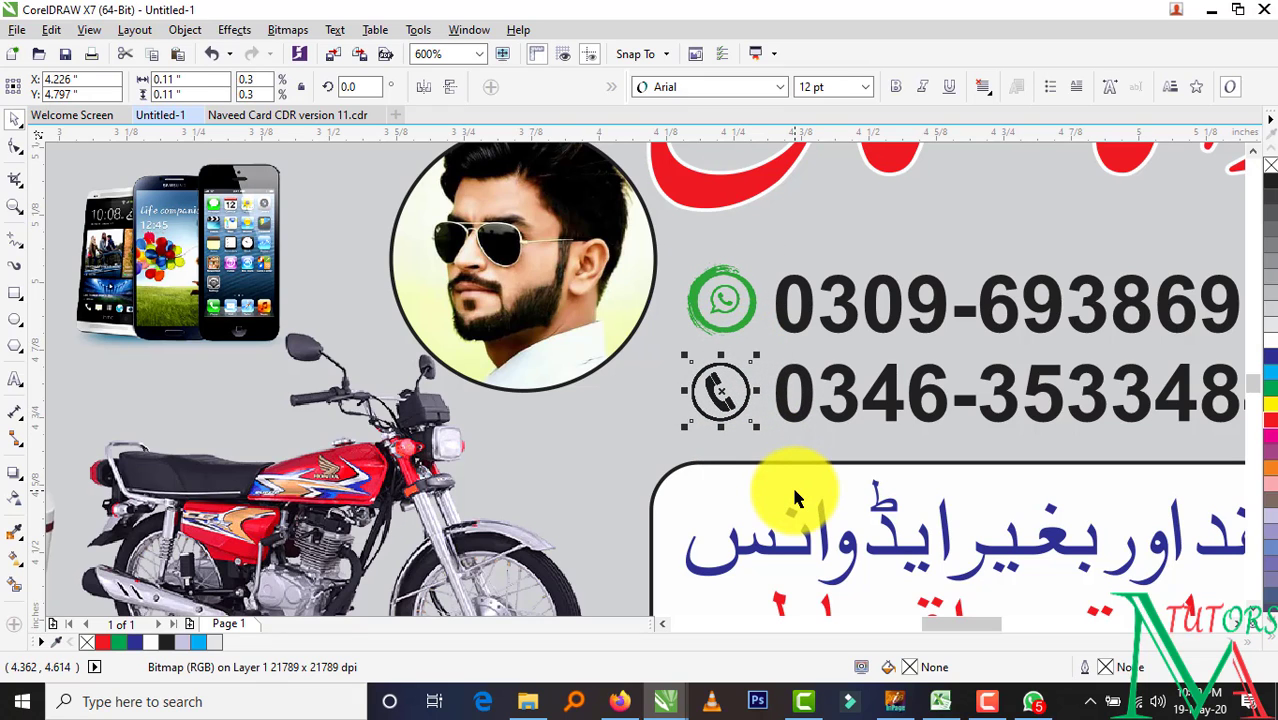
scroll(735, 455, down, 2)
click(1125, 345)
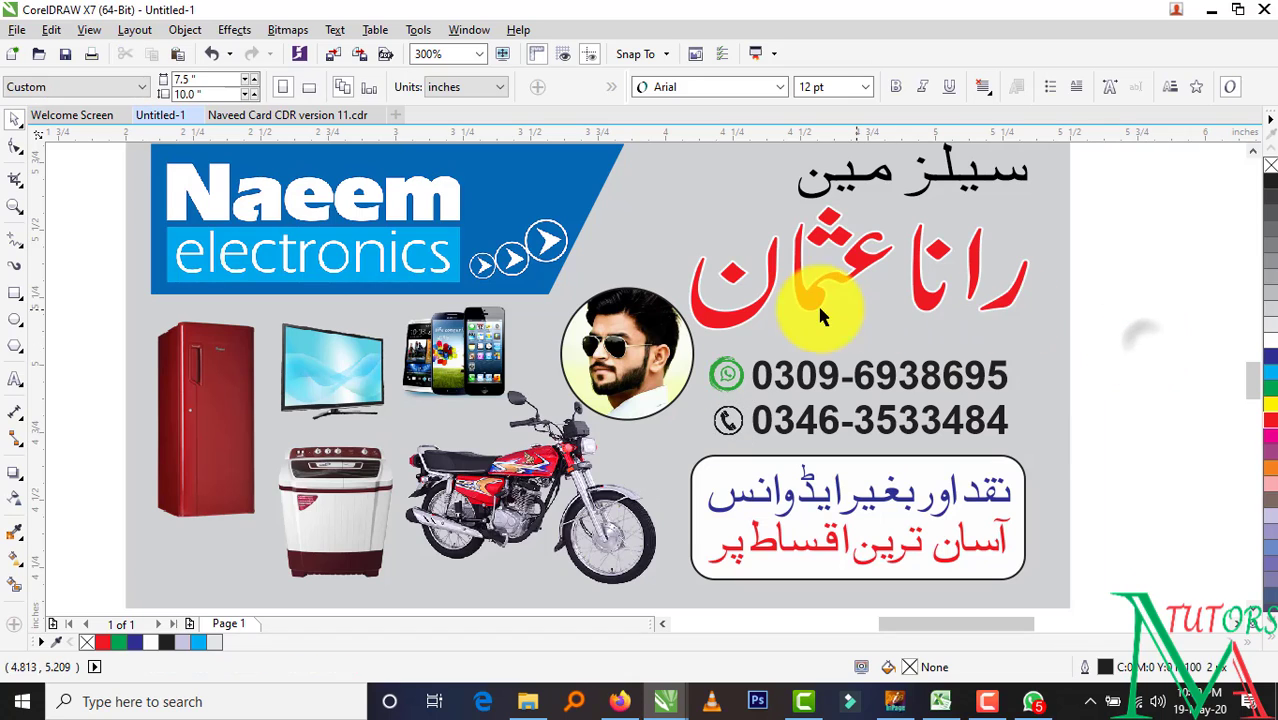
click(1020, 282)
Widen and nudge the red Urdu name, and align the black heading to the right guide
drag(1034, 268, 1044, 270)
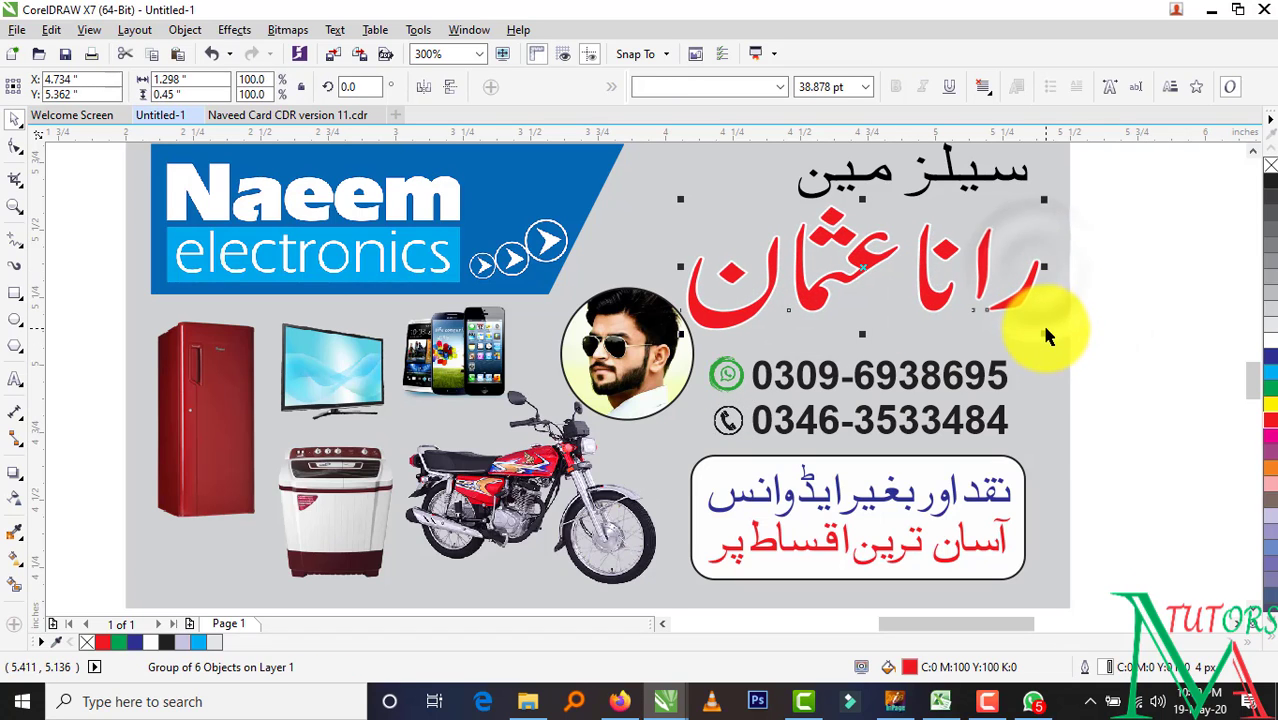
key(Left)
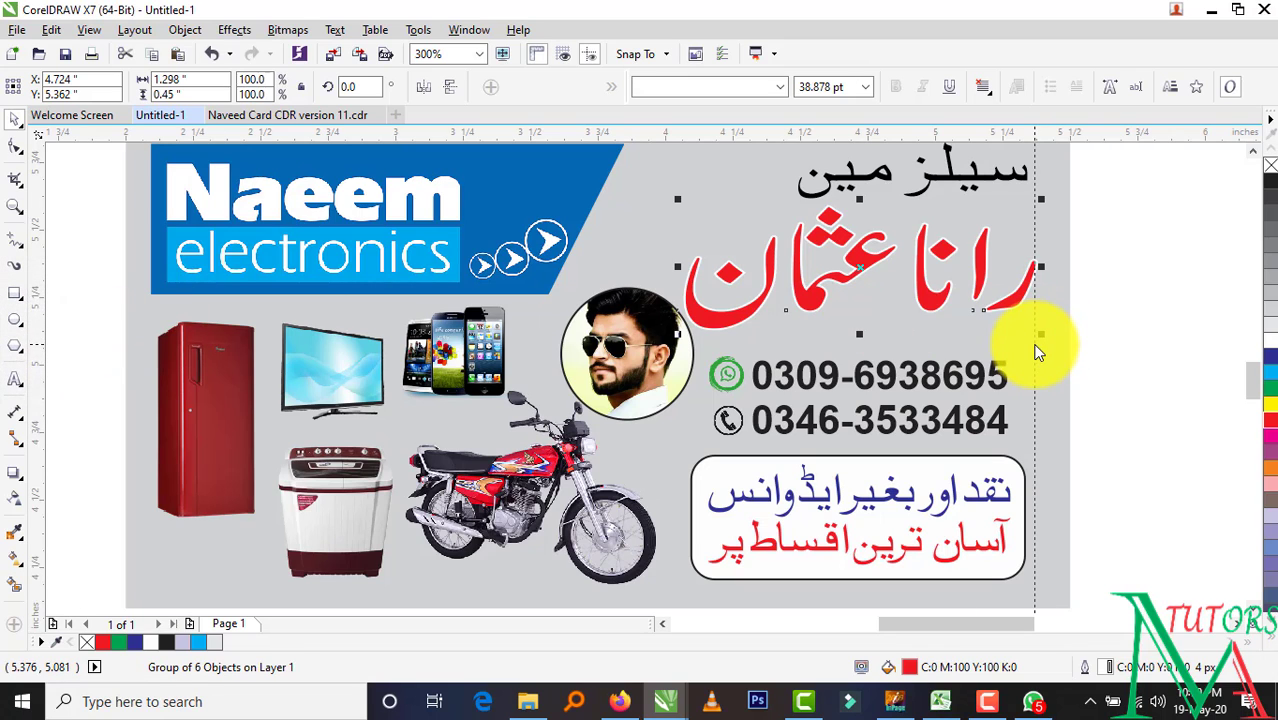
click(1110, 376)
drag(981, 184, 987, 184)
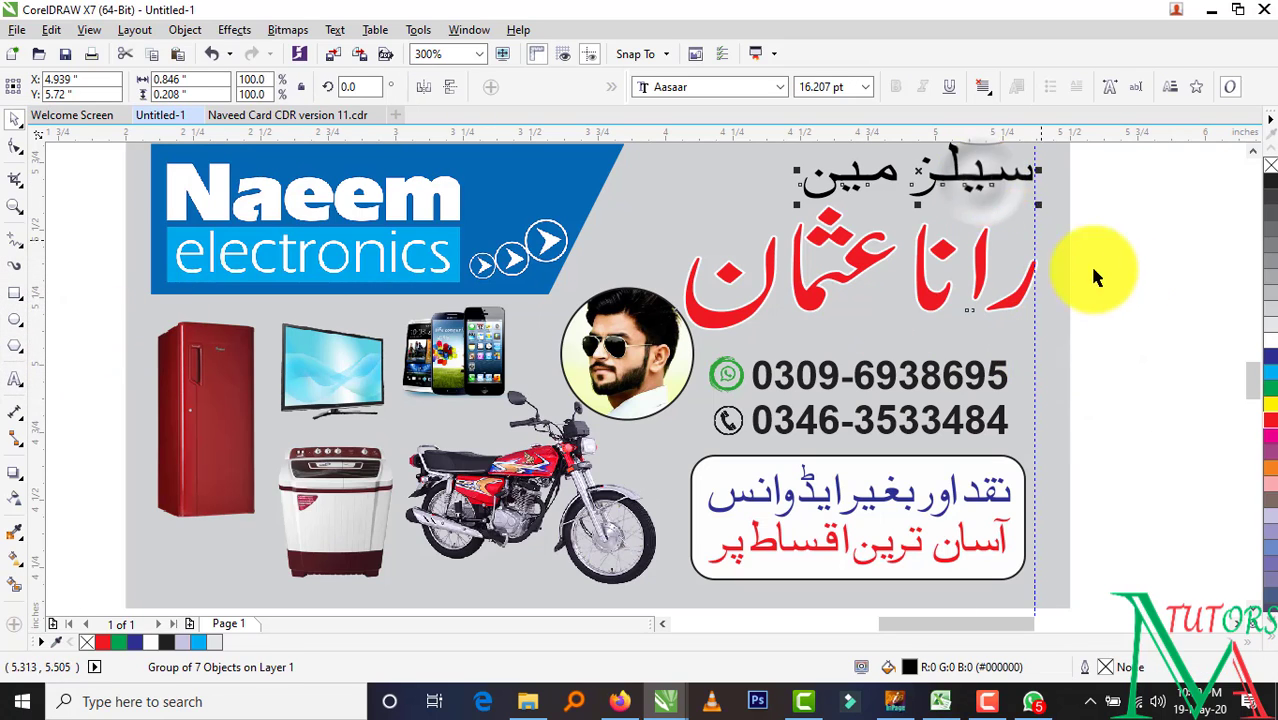
click(1131, 282)
click(1005, 310)
click(1110, 340)
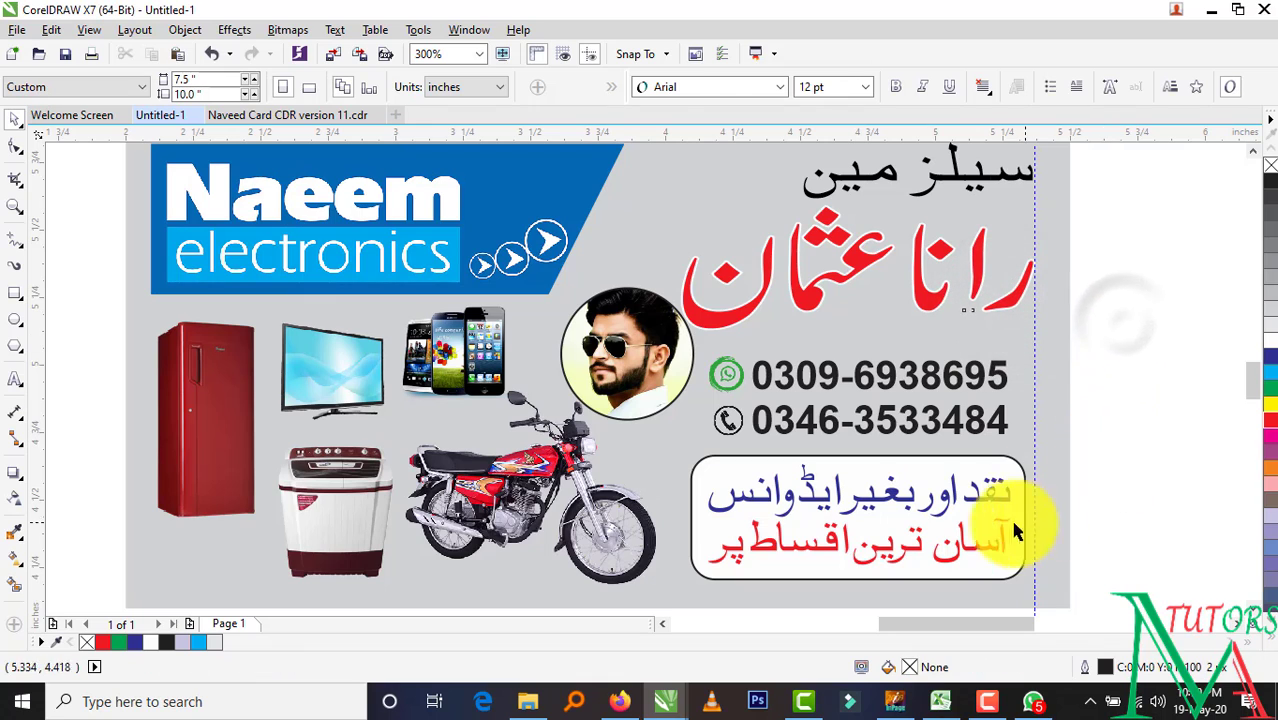
Nudge the installment box and the phone-number lines slightly left
drag(845, 546, 674, 553)
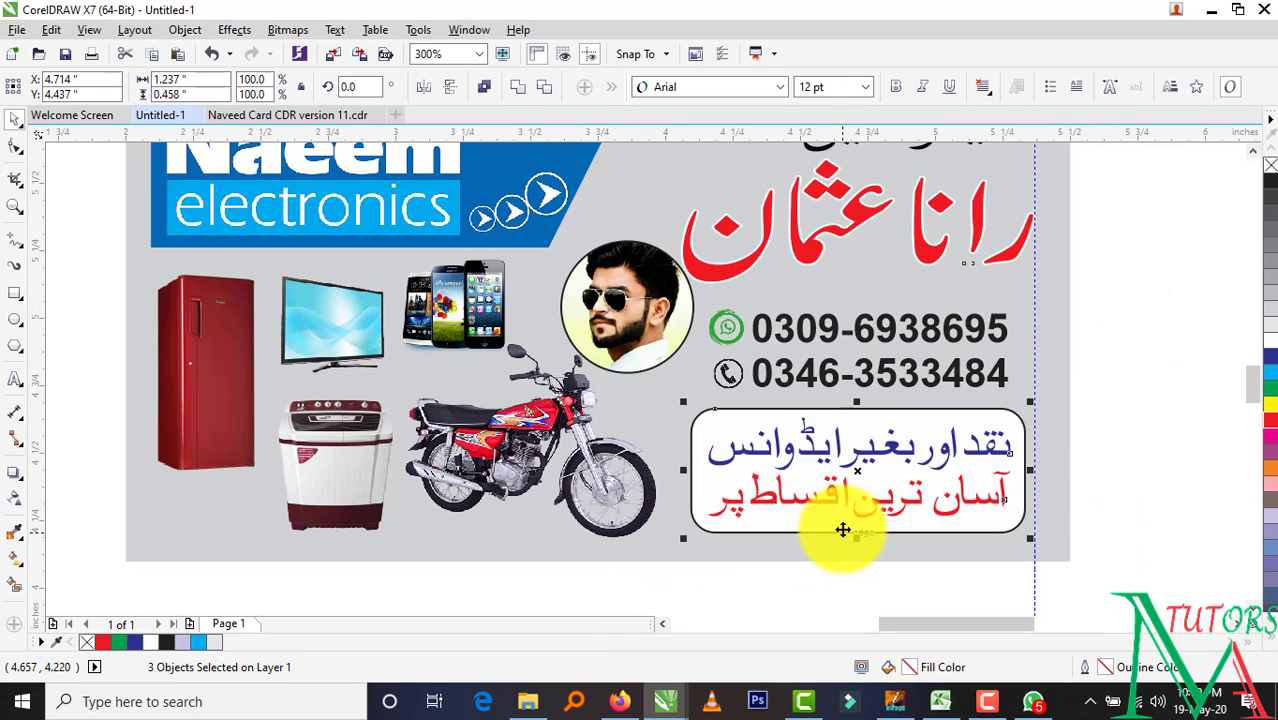
key(Left)
drag(1093, 257, 690, 453)
key(Left)
drag(1153, 257, 737, 457)
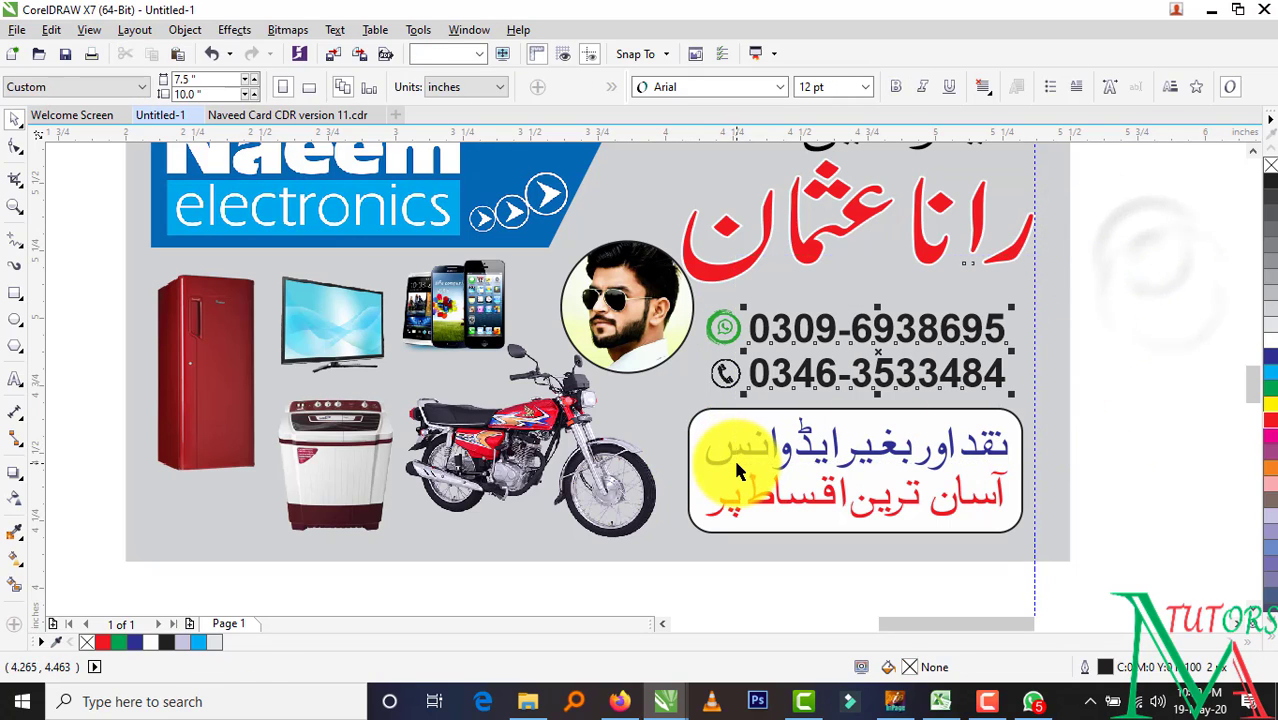
key(Left)
click(1138, 378)
Nudge the circular photo left and shrink it slightly
click(664, 324)
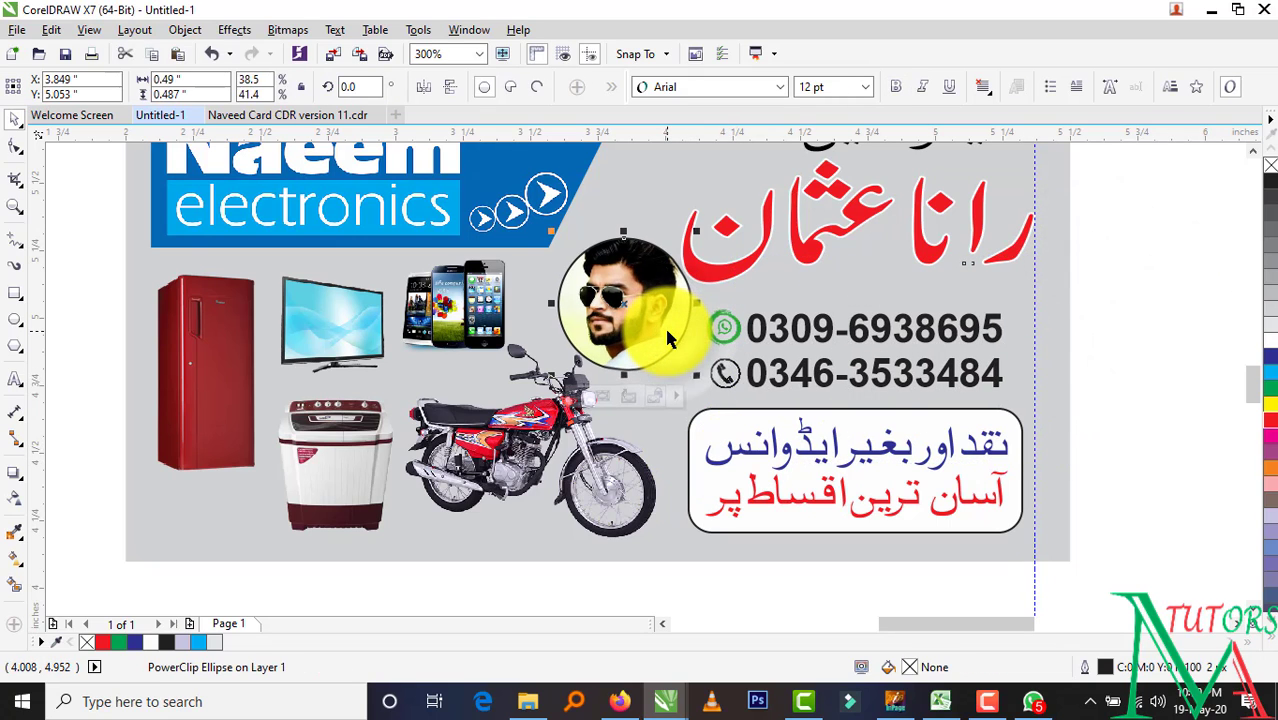
key(Left)
key(Left)
click(1176, 356)
click(602, 332)
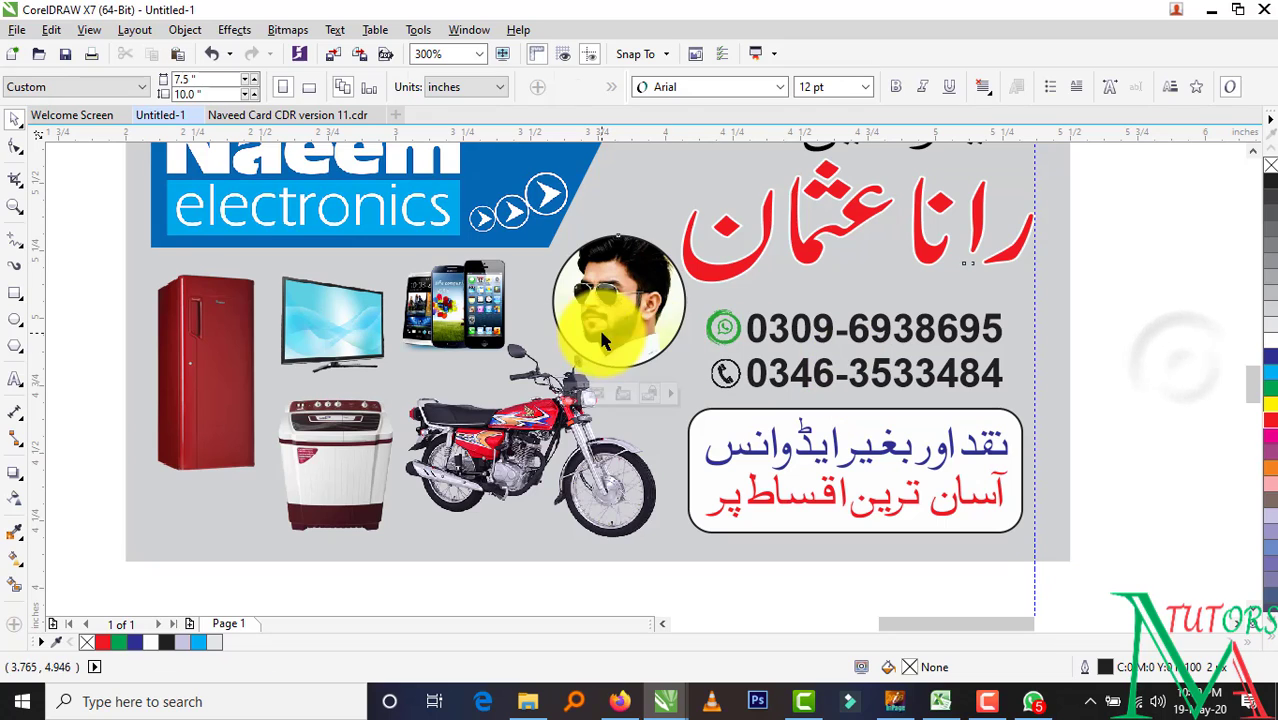
drag(690, 230, 680, 242)
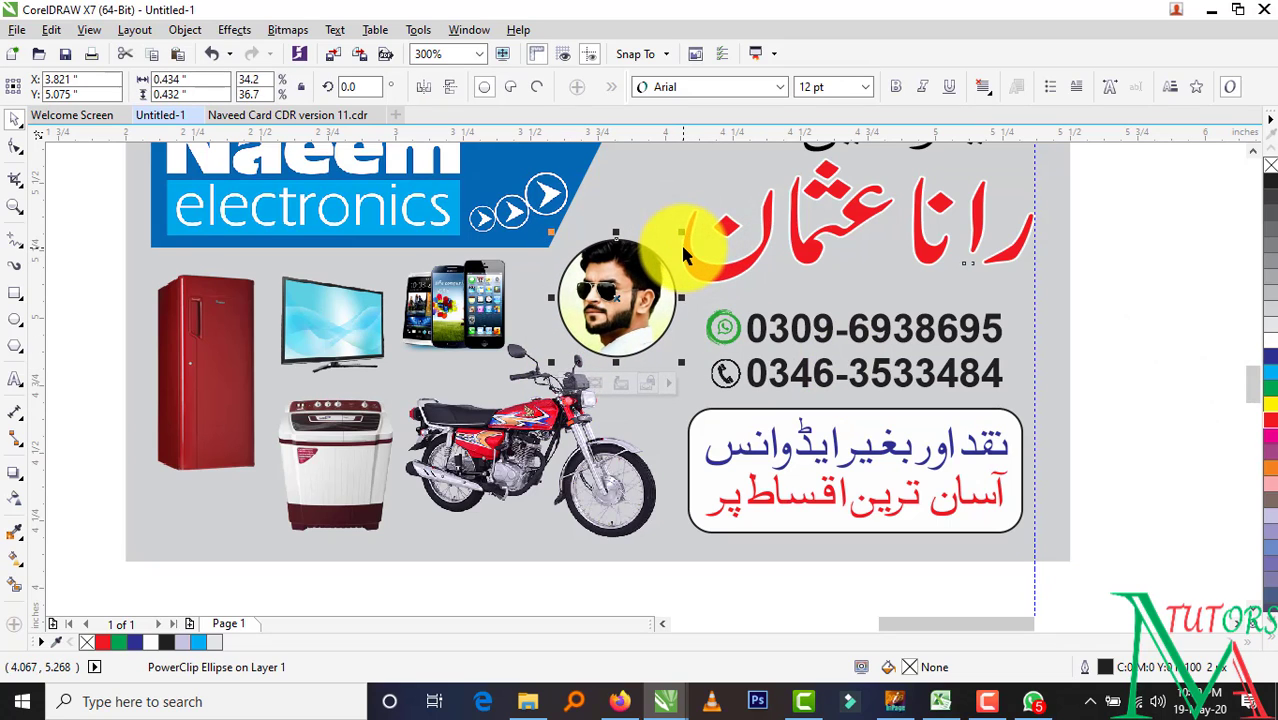
click(1098, 285)
scroll(945, 346, down, 1)
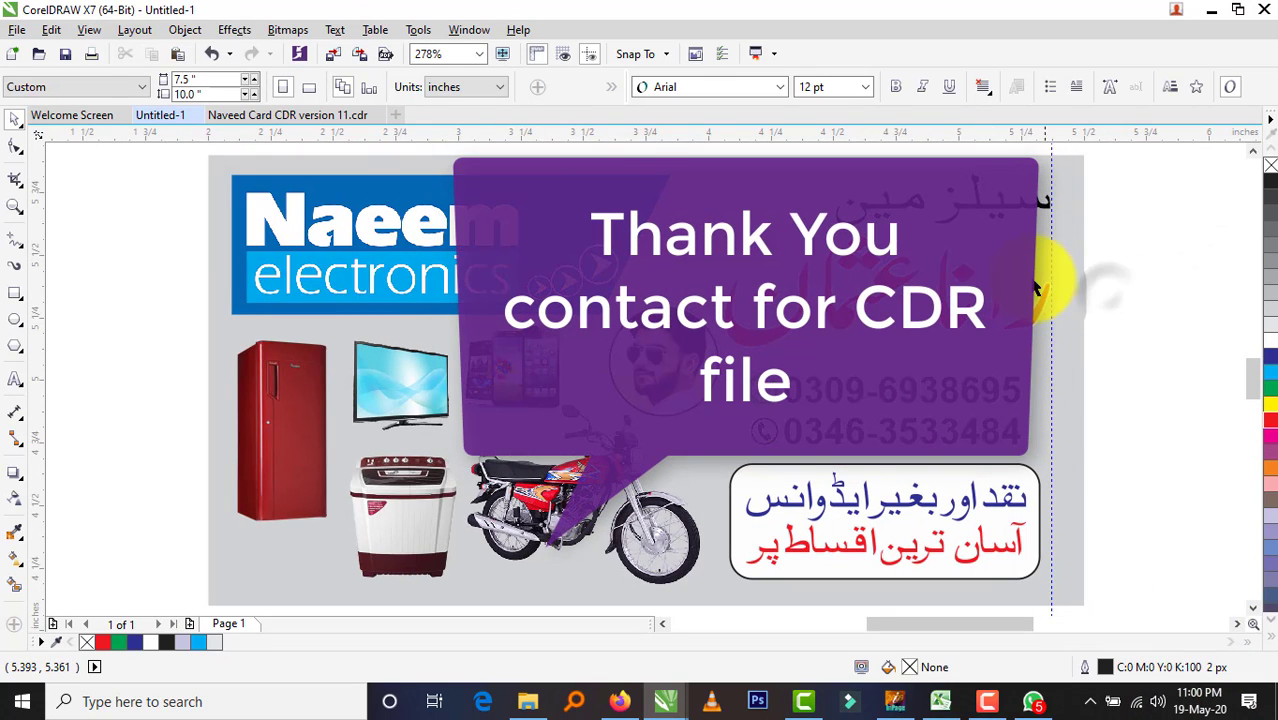